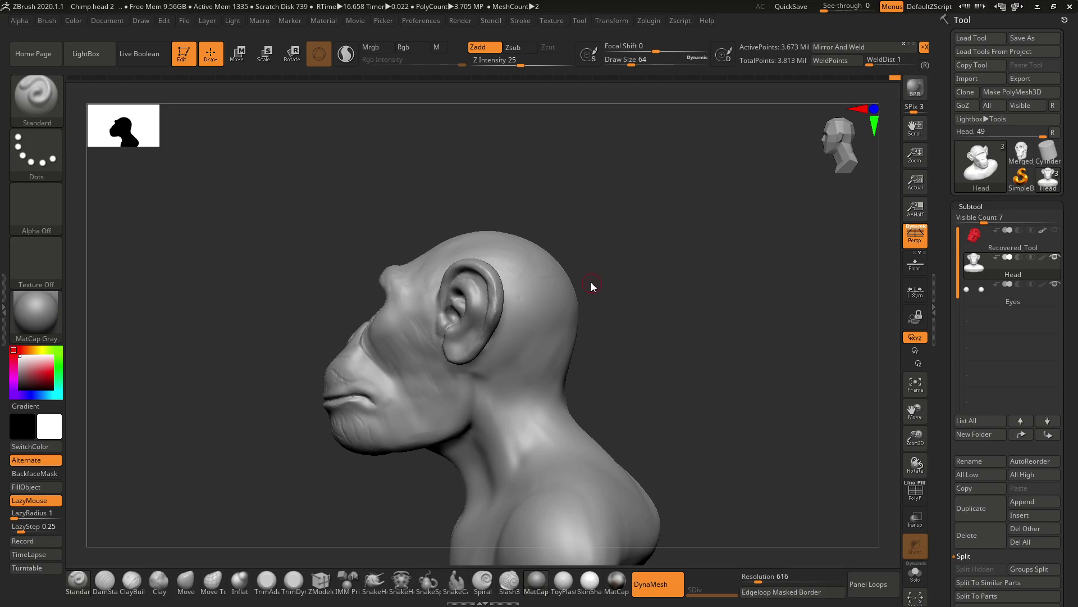
Examine the chimp bust from the side, front and three-quarter views and set the brush's Draw Size to 251.
drag(591, 282, 725, 296)
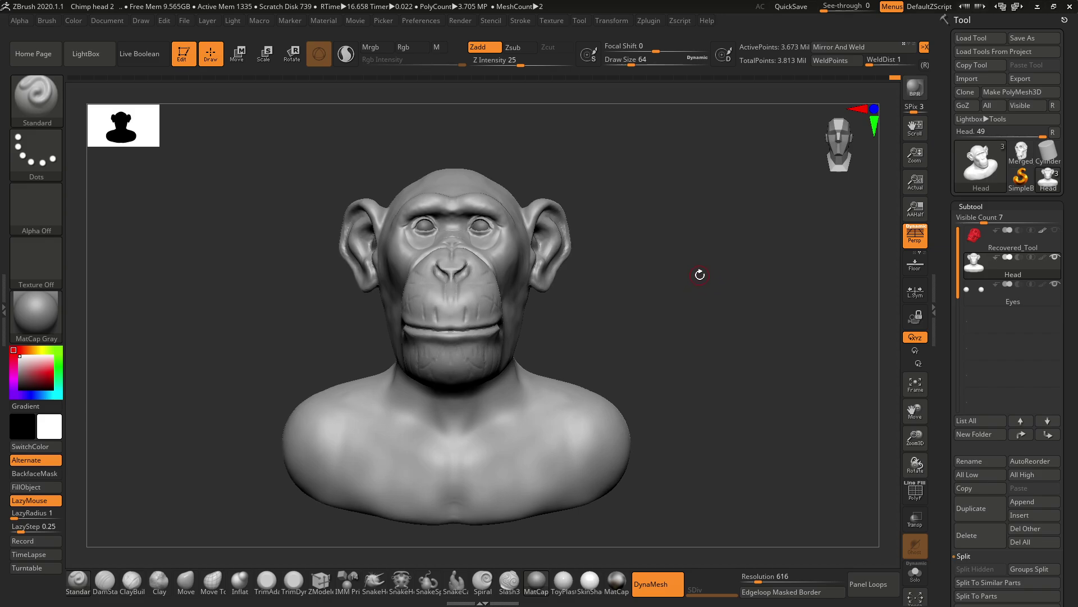
mouse_move(681, 262)
mouse_down()
mouse_move(676, 290)
mouse_move(715, 329)
mouse_move(736, 315)
mouse_move(705, 287)
mouse_move(721, 301)
mouse_move(715, 283)
mouse_up()
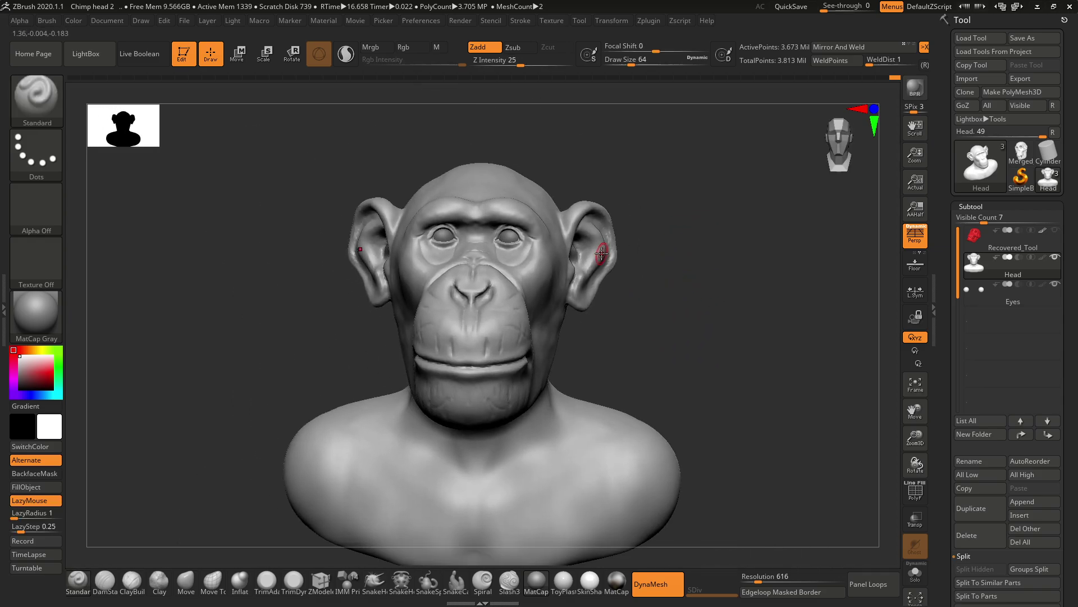
key(space)
mouse_move(646, 227)
mouse_down()
mouse_move(668, 223)
mouse_move(662, 248)
mouse_up()
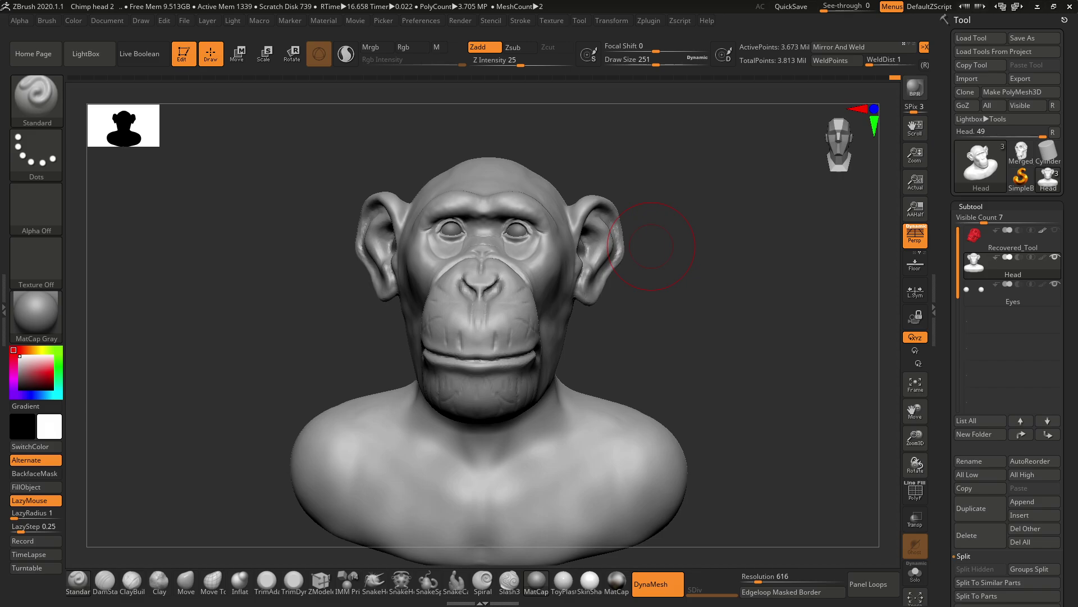
drag(674, 271, 688, 272)
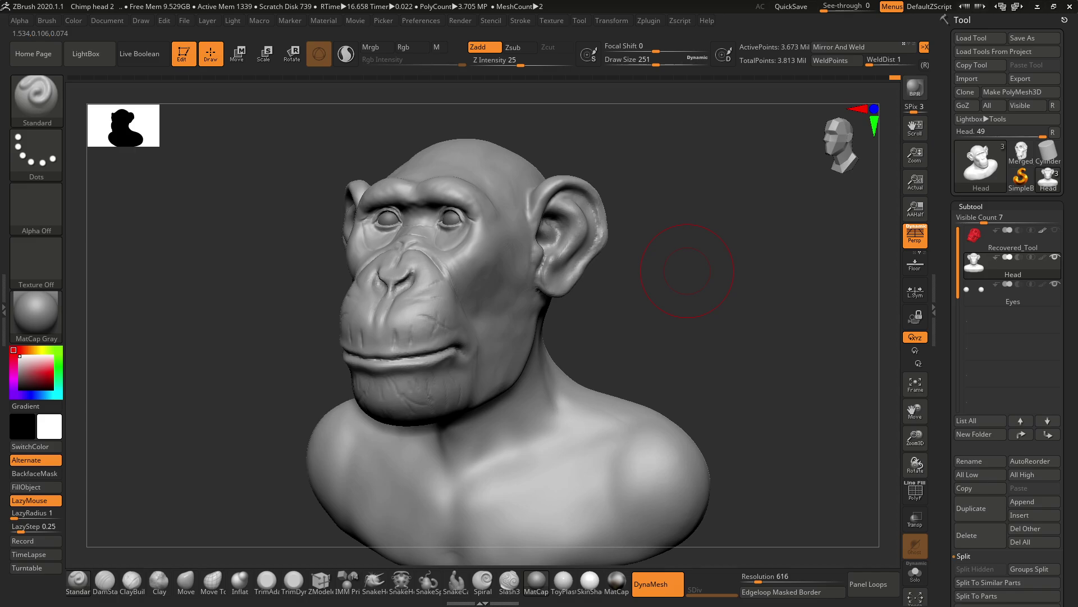
Switch to ACDSee Quick View and browse the chimp reference images to study the shape of the ears.
key(alt+Tab)
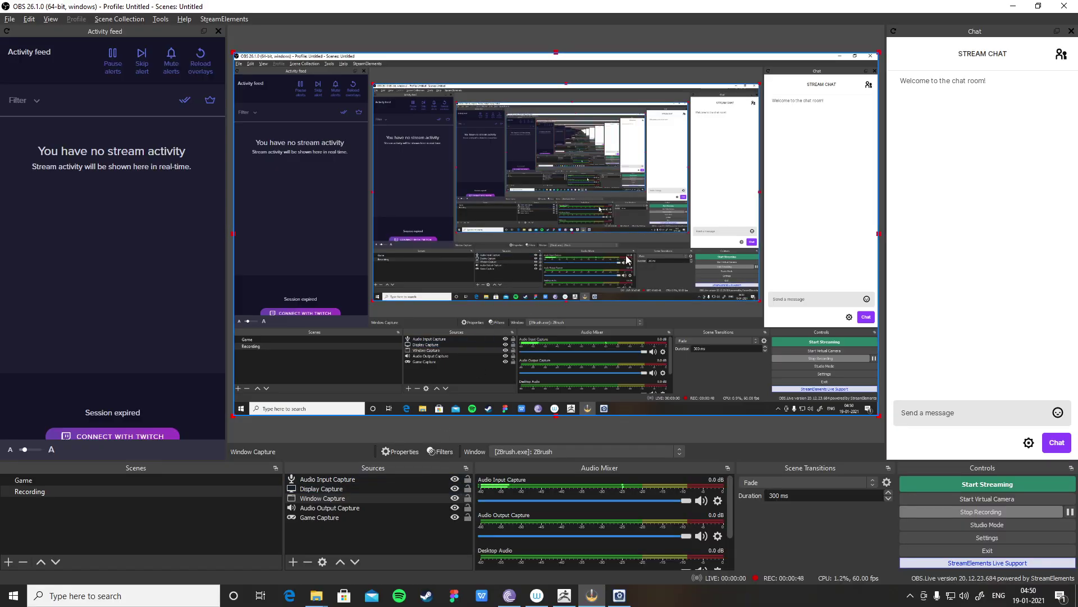
key(alt+Tab)
mouse_move(683, 295)
mouse_down()
mouse_move(693, 306)
mouse_move(693, 291)
mouse_up()
key(alt+Tab)
click(700, 284)
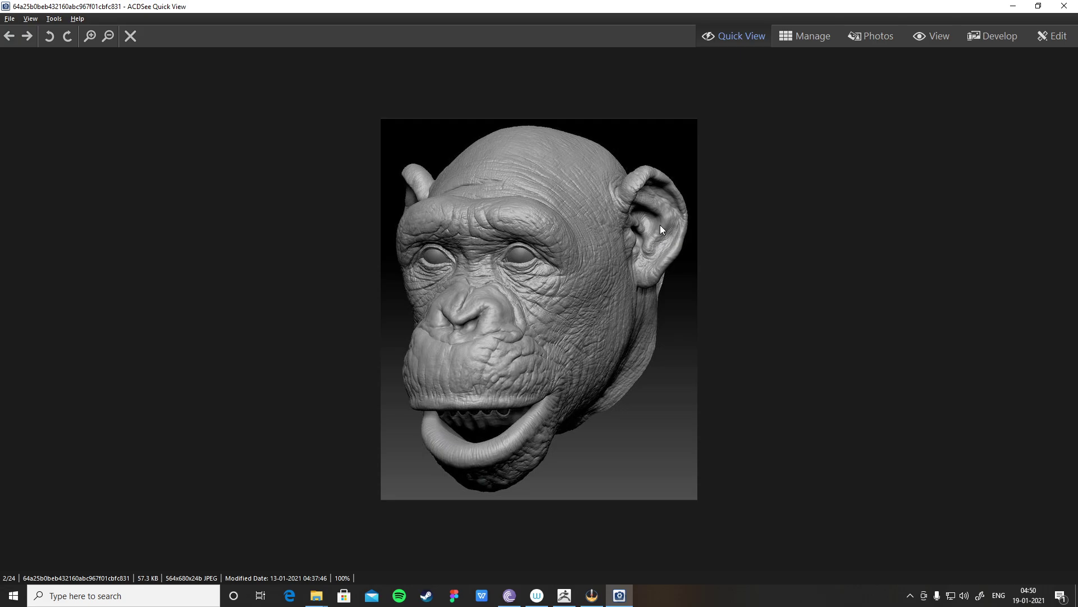
scroll(638, 230, down, 1)
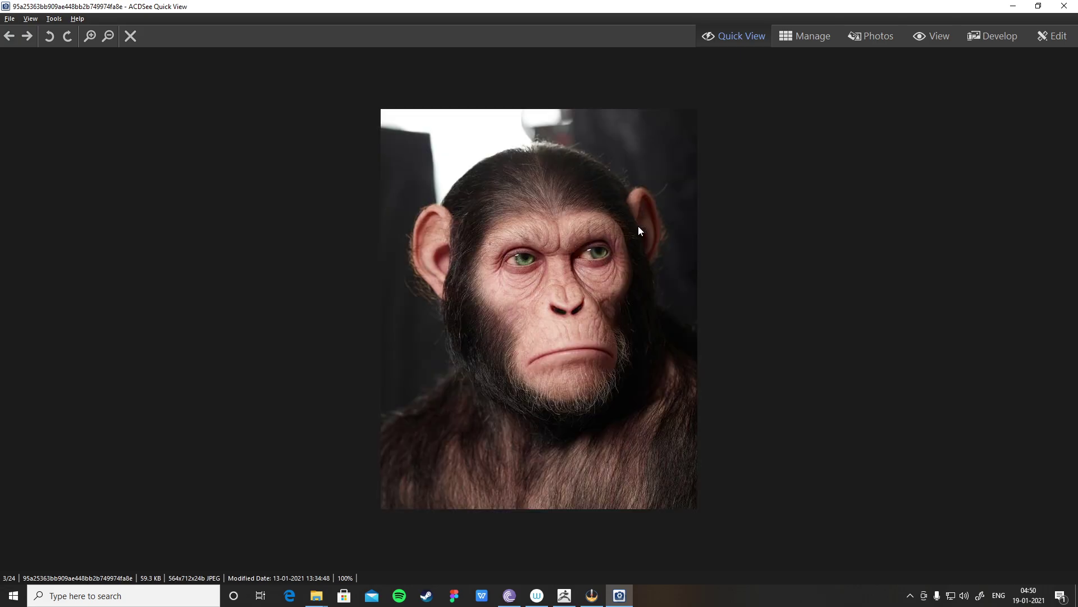
scroll(638, 230, down, 1)
scroll(638, 231, down, 1)
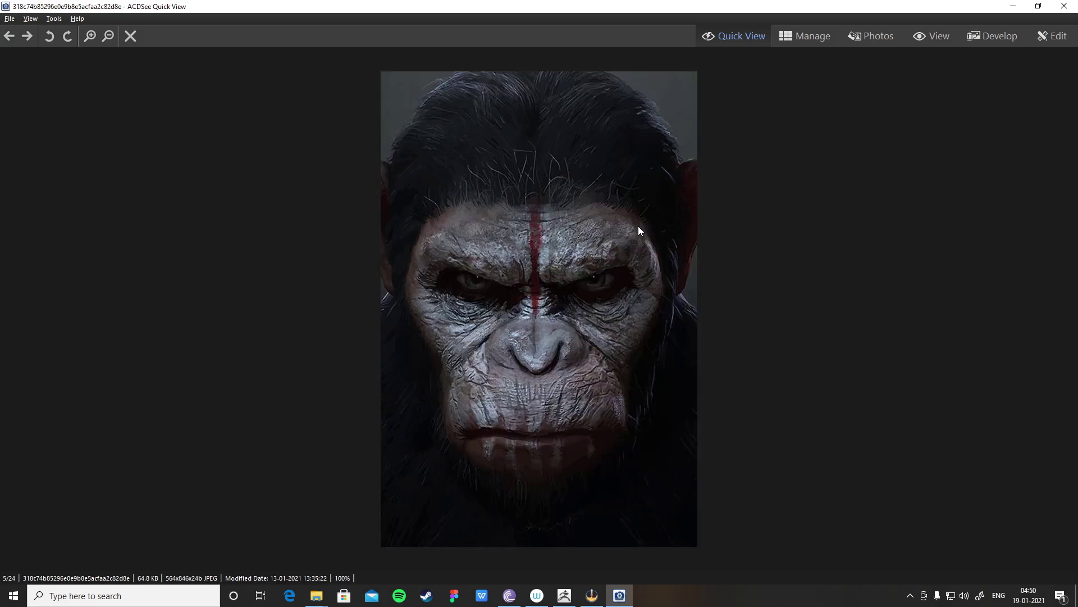
scroll(638, 230, down, 1)
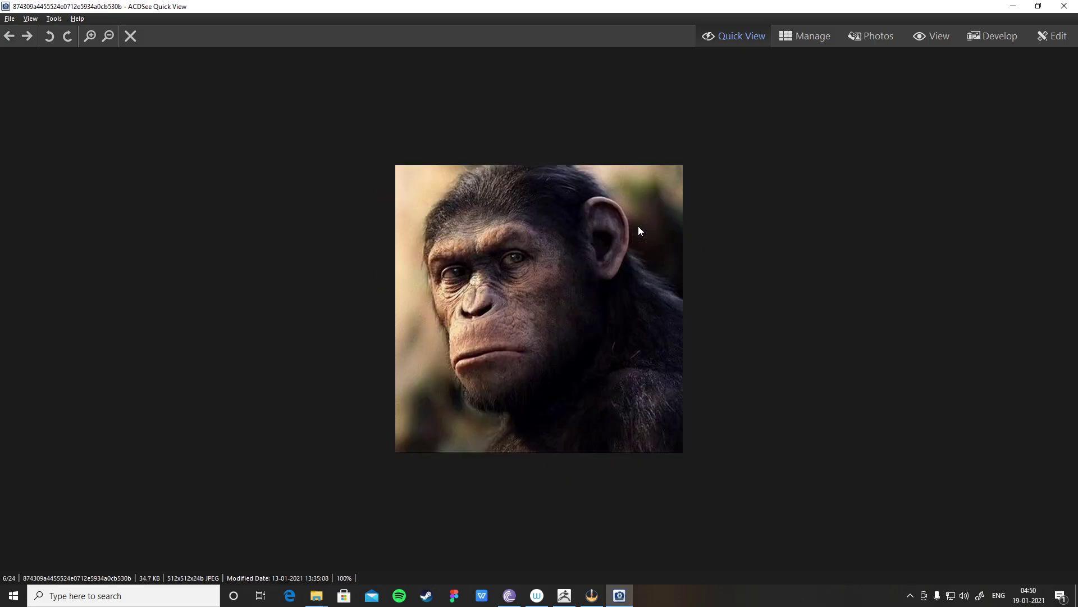
Switch back to ZBrush, choose the Move brush for the head and set its Draw Size to 177.
key(alt+Tab)
mouse_move(615, 270)
mouse_down()
mouse_move(631, 266)
mouse_move(625, 255)
mouse_move(645, 260)
mouse_move(416, 393)
mouse_up()
click(160, 582)
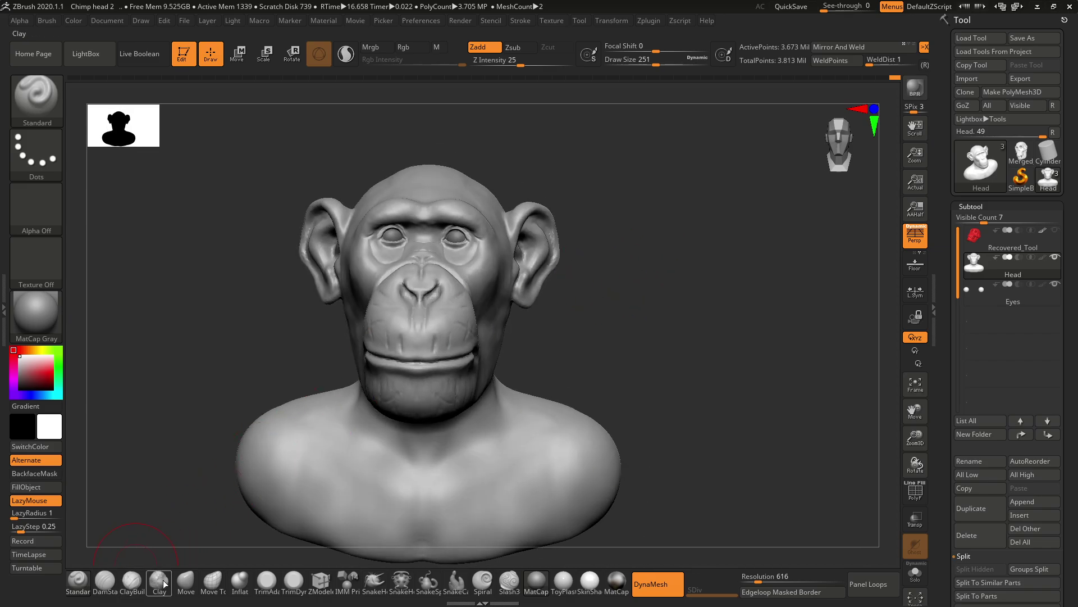
click(185, 583)
alt+drag(580, 275, 597, 283)
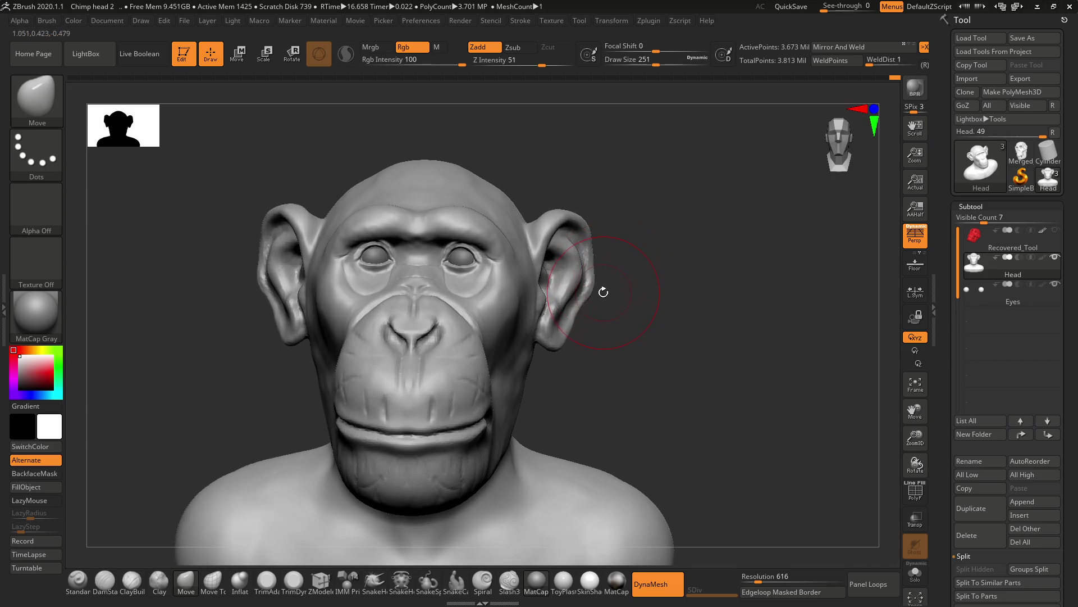
key(ctrl)
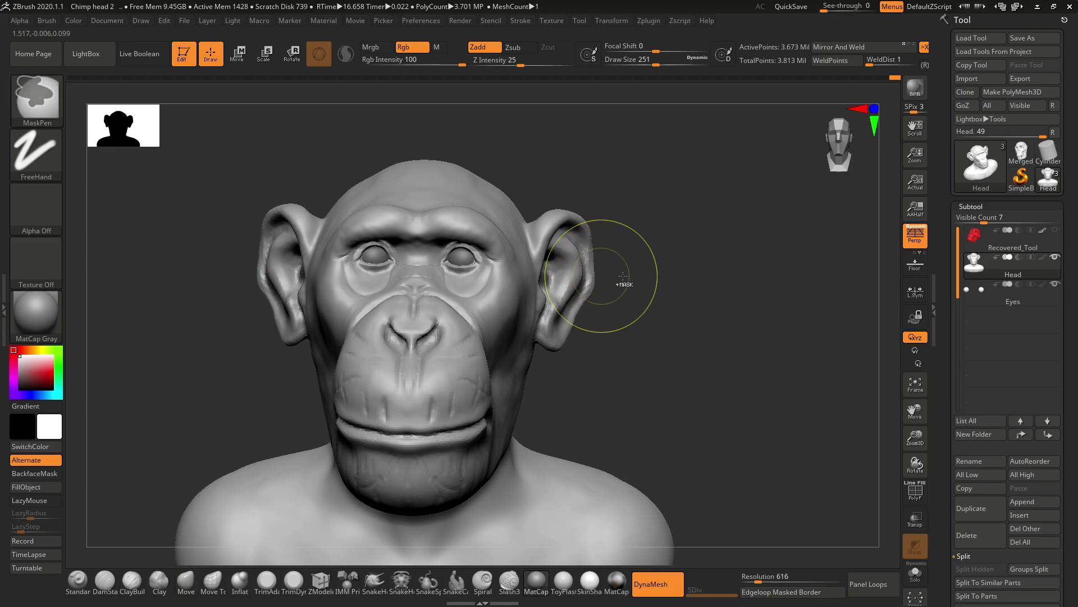
mouse_move(626, 304)
alt+mouse_down()
mouse_move(638, 311)
mouse_move(639, 295)
alt+mouse_up()
key(space)
mouse_move(640, 291)
mouse_down()
mouse_move(580, 291)
mouse_move(561, 254)
mouse_up()
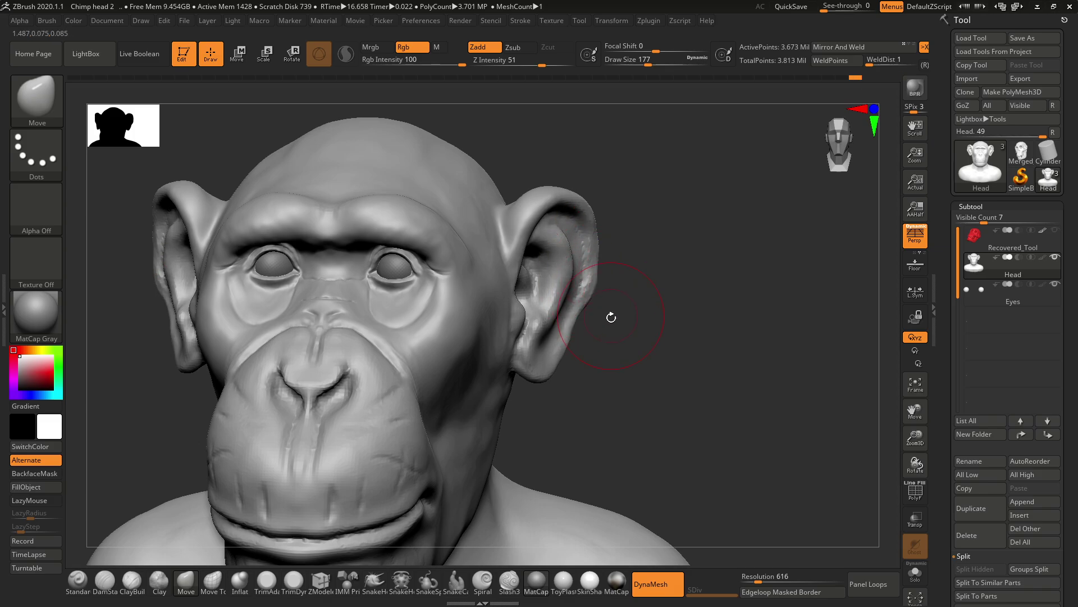
Set the Draw Size to 293 and reshape both ears with the Move brush, lowering their tops and pulling the outer edges inward.
drag(611, 317, 506, 277)
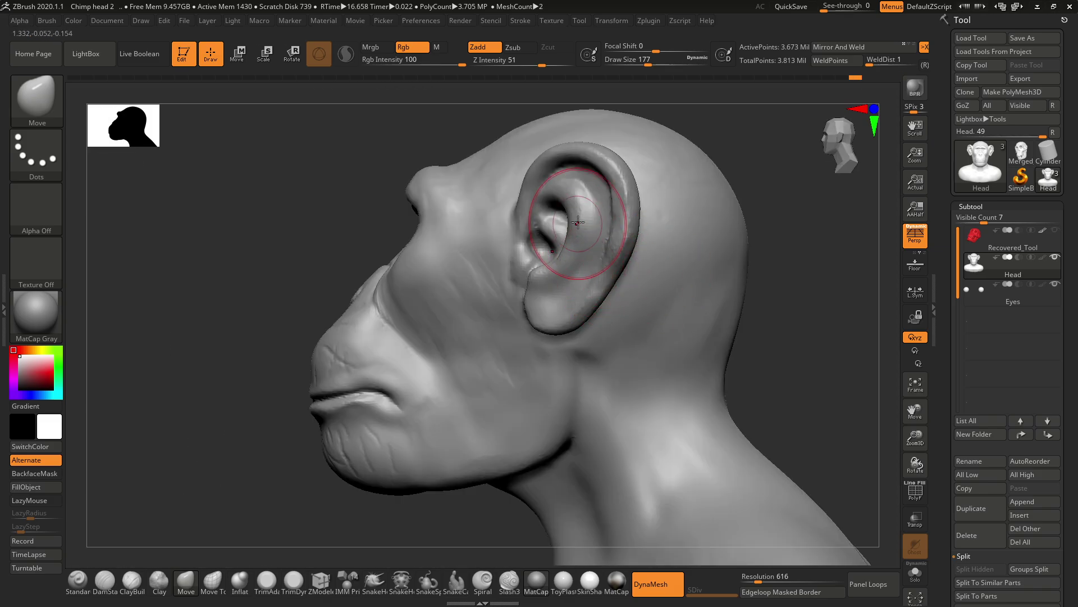
mouse_move(337, 221)
mouse_down()
mouse_move(354, 234)
mouse_move(616, 212)
mouse_up()
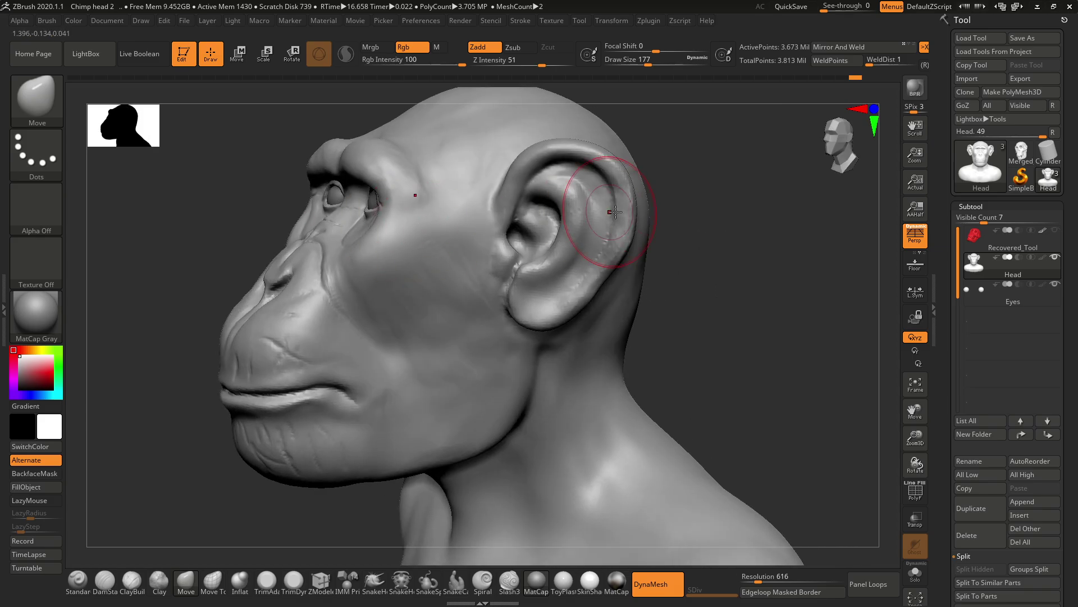
mouse_move(716, 193)
mouse_down()
mouse_move(727, 197)
mouse_move(706, 208)
mouse_move(705, 256)
mouse_up()
key(space)
mouse_move(707, 209)
mouse_down()
mouse_move(720, 210)
mouse_move(684, 246)
mouse_move(679, 235)
mouse_up()
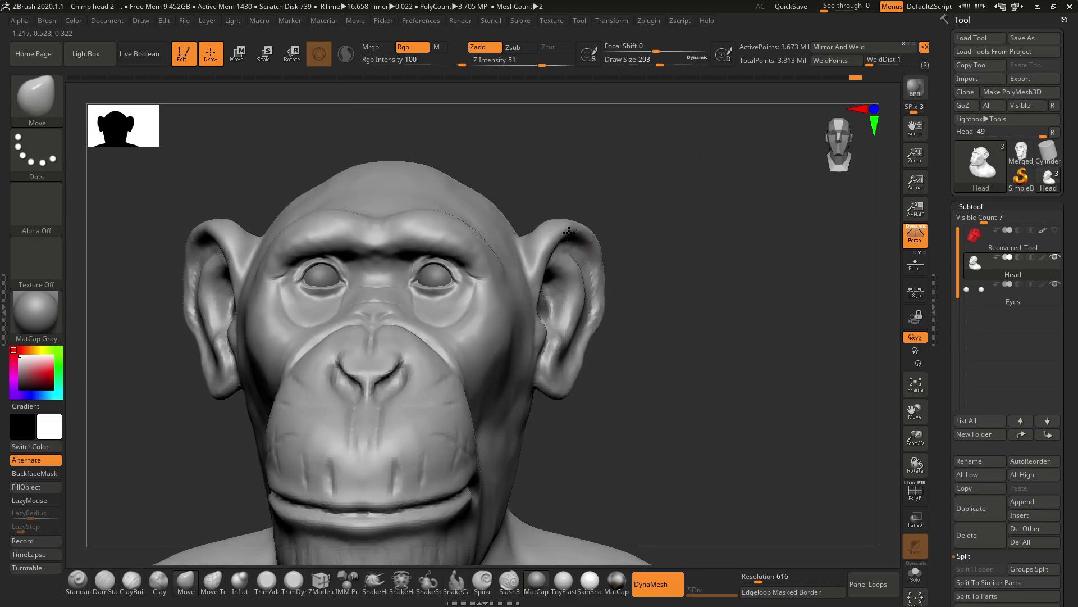
mouse_move(569, 232)
mouse_down()
mouse_move(556, 240)
mouse_move(588, 254)
mouse_up()
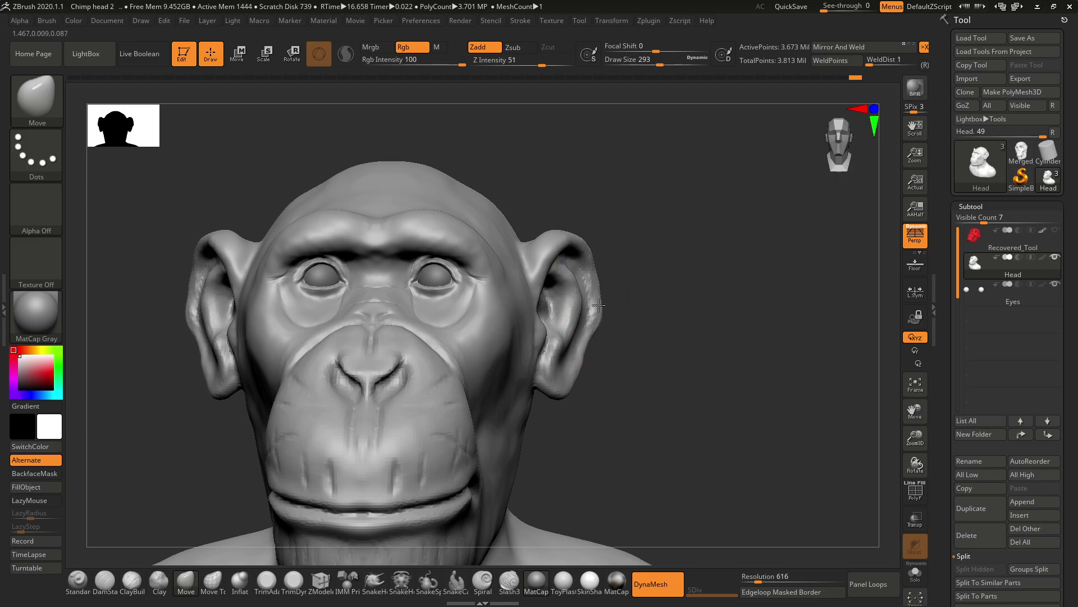
drag(599, 305, 591, 308)
drag(585, 371, 577, 368)
mouse_move(667, 277)
mouse_down()
mouse_move(614, 289)
mouse_move(603, 261)
mouse_up()
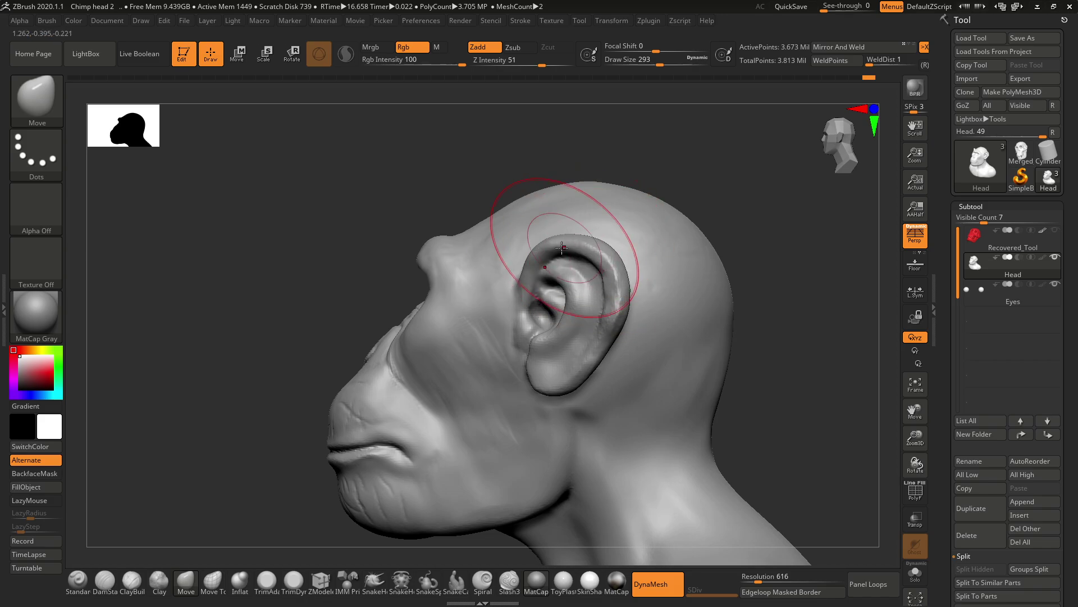
drag(533, 249, 542, 254)
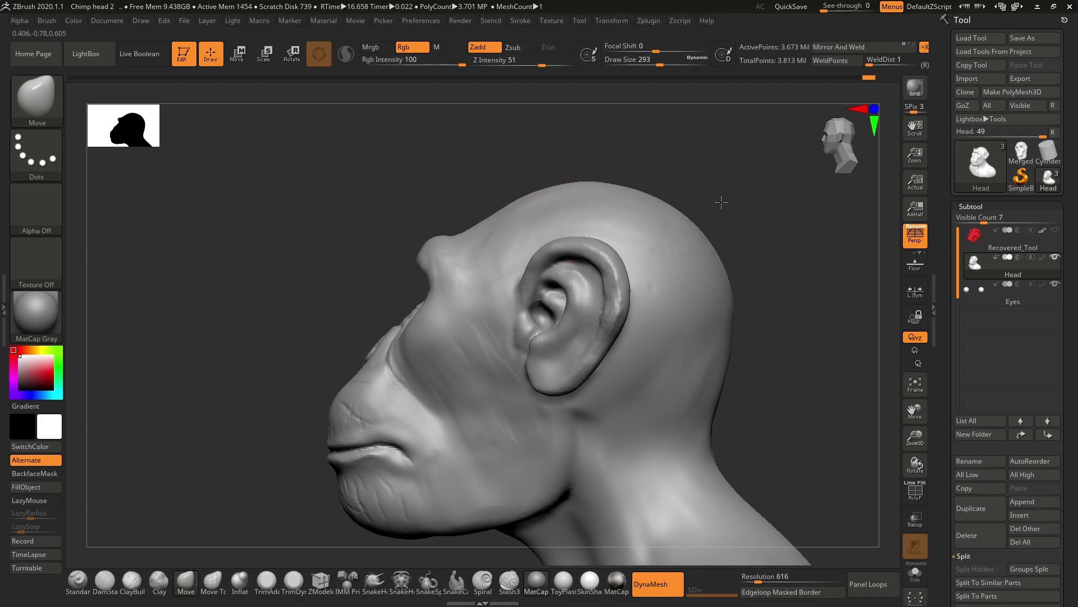
Compare the sculpted ear in three-quarter view with the ears in the ACDSee chimp reference images.
drag(721, 202, 686, 258)
key(alt+Tab)
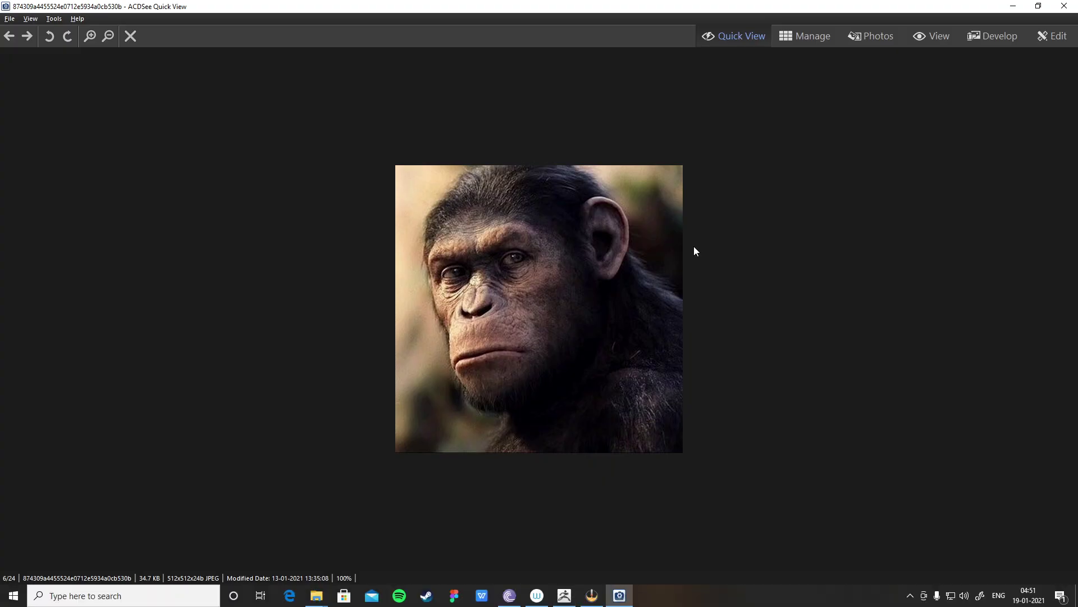
key(alt+Tab)
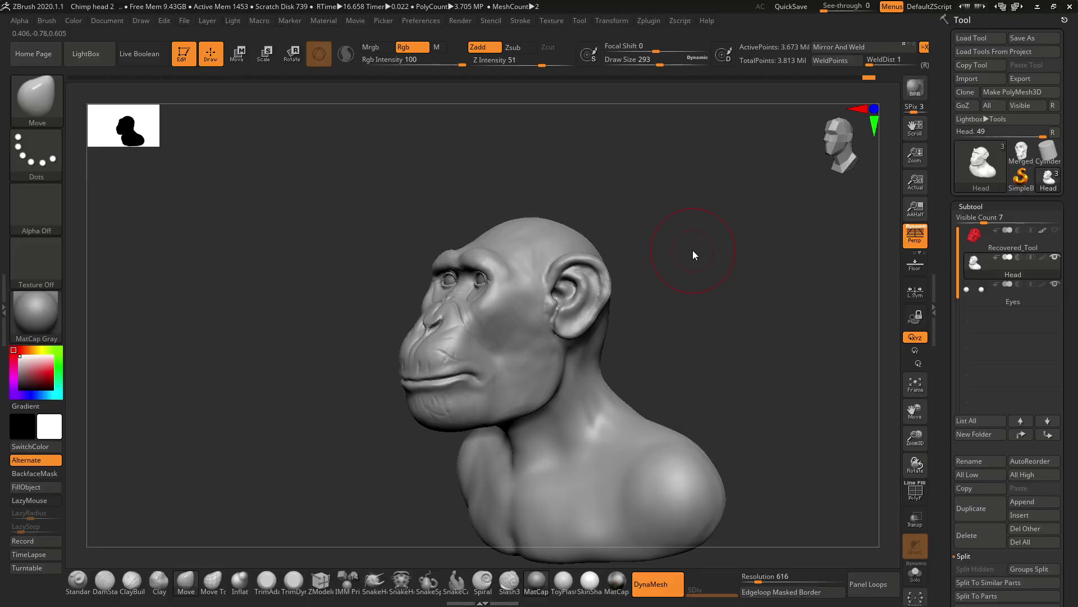
key(alt+Tab)
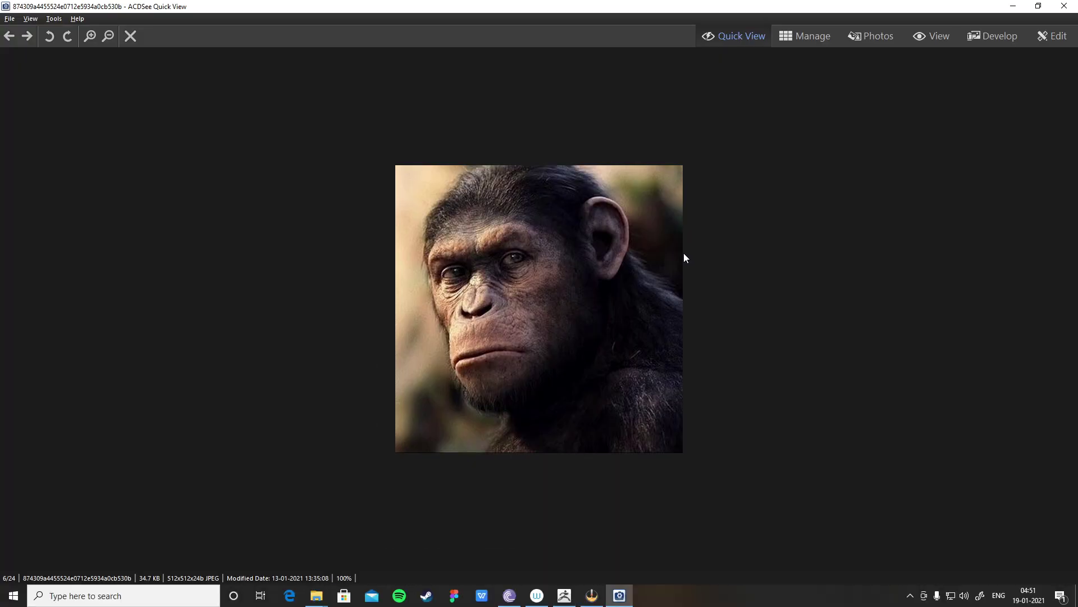
key(Left)
key(Left)
key(Left)
key(Left)
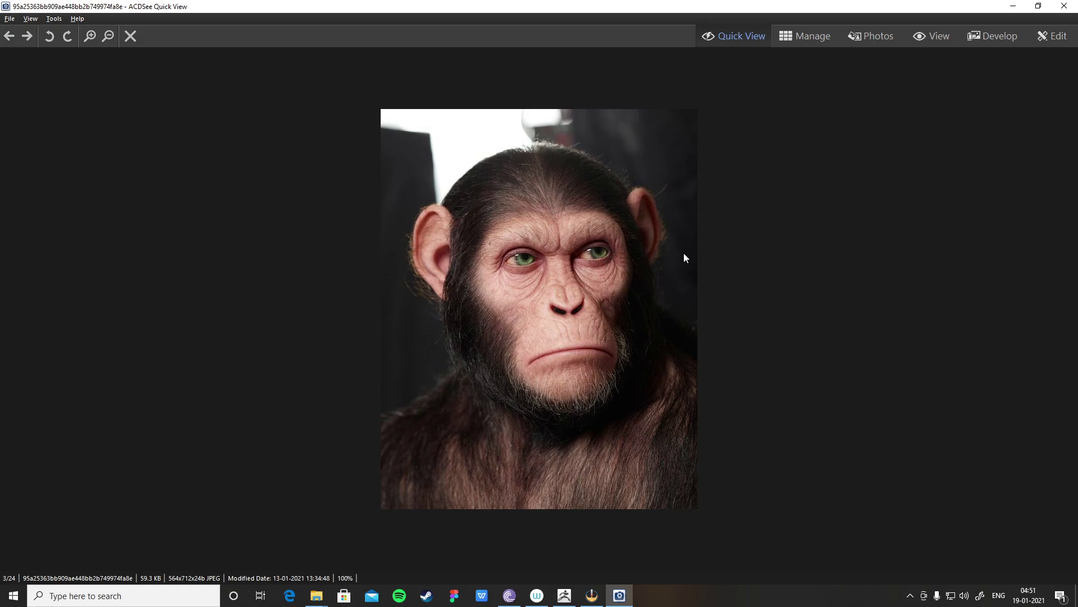
key(alt+Tab)
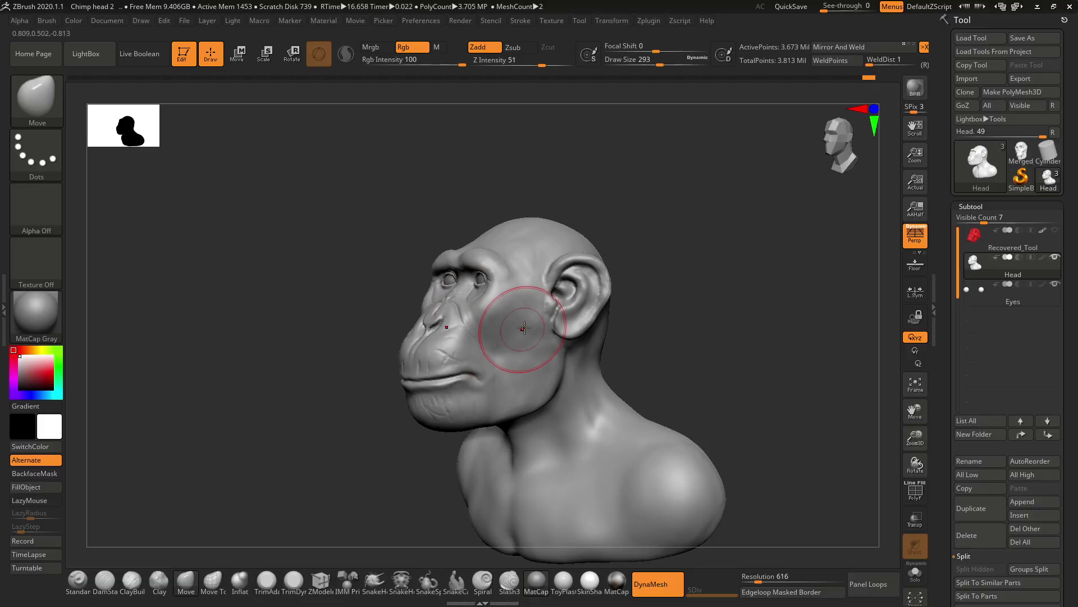
mouse_move(682, 241)
mouse_down()
mouse_move(661, 264)
mouse_move(682, 248)
mouse_up()
key(alt+Tab)
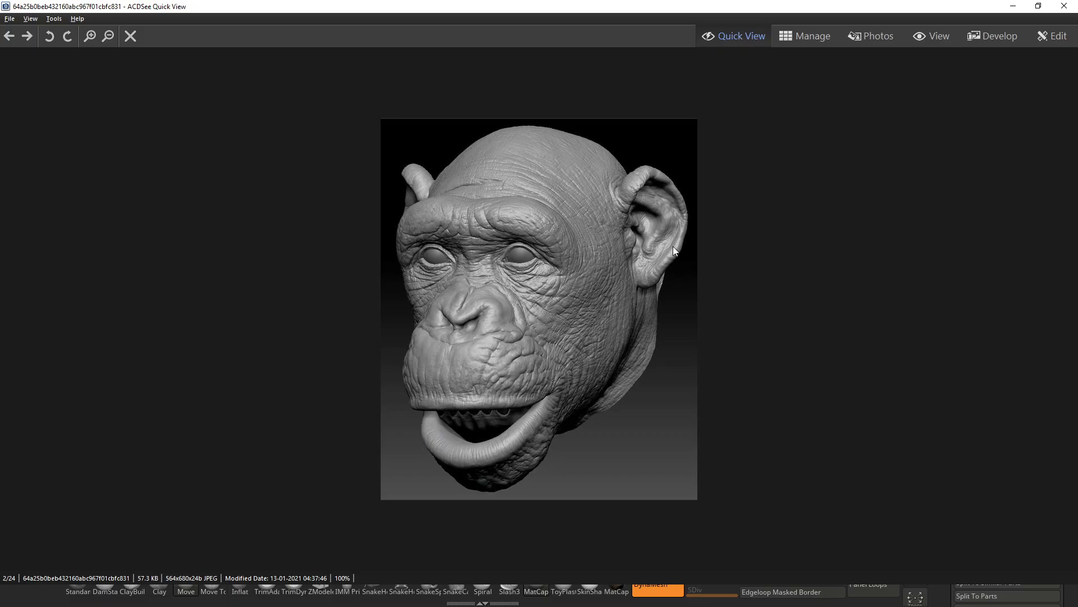
key(alt+Tab)
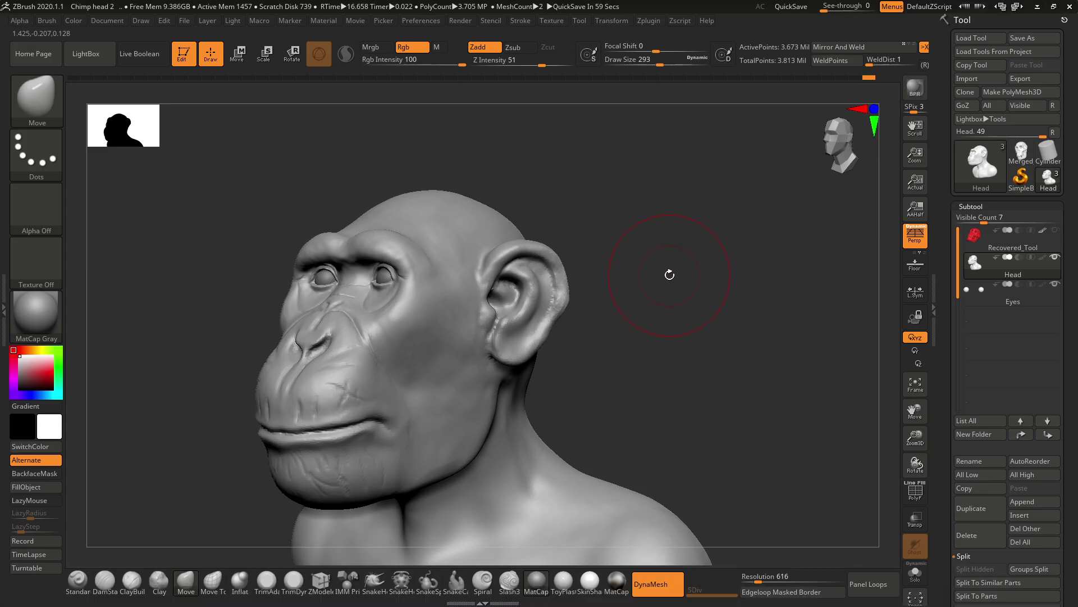
key(alt+Tab)
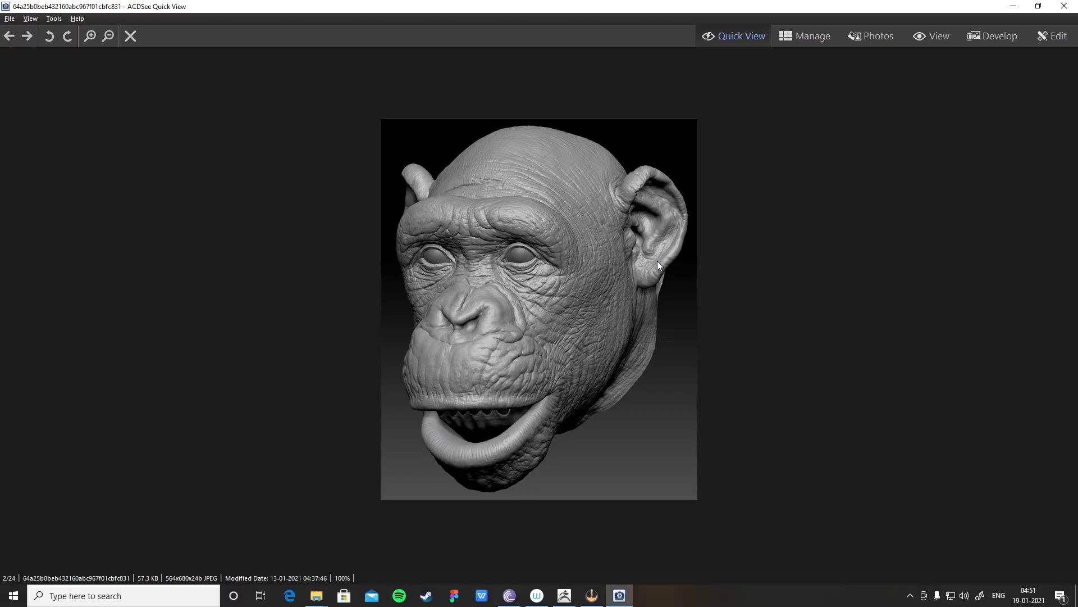
Return to ZBrush and reshape the ear's upper rim, outer edge and lobe with the Move brush, reducing the Draw Size to 212.
key(alt+Tab)
alt+drag(652, 273, 671, 314)
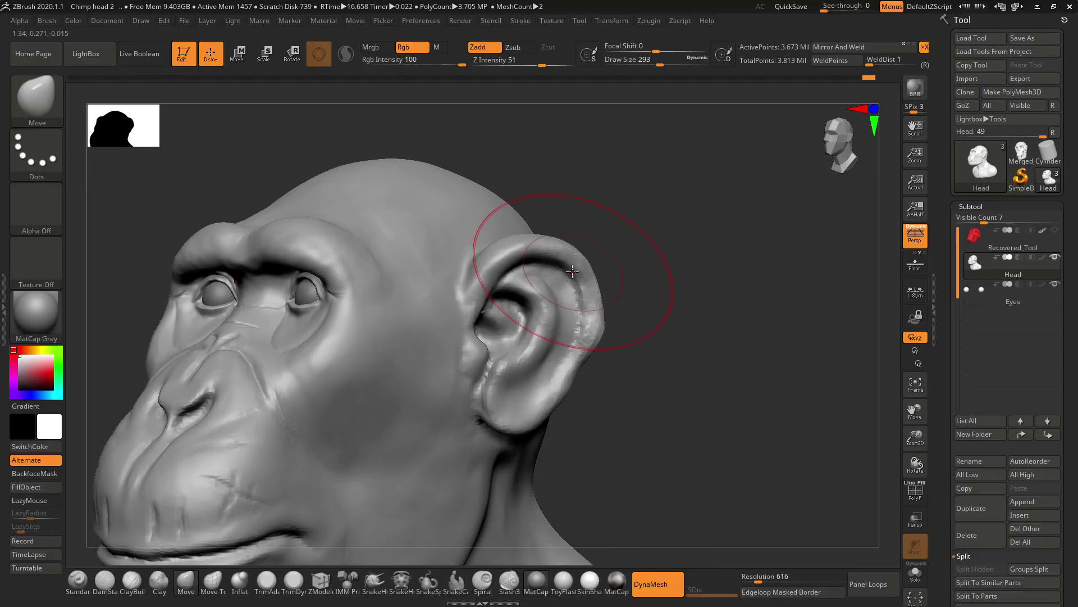
mouse_move(573, 272)
mouse_down()
mouse_move(531, 250)
mouse_move(542, 267)
mouse_up()
key(space)
drag(632, 310, 621, 310)
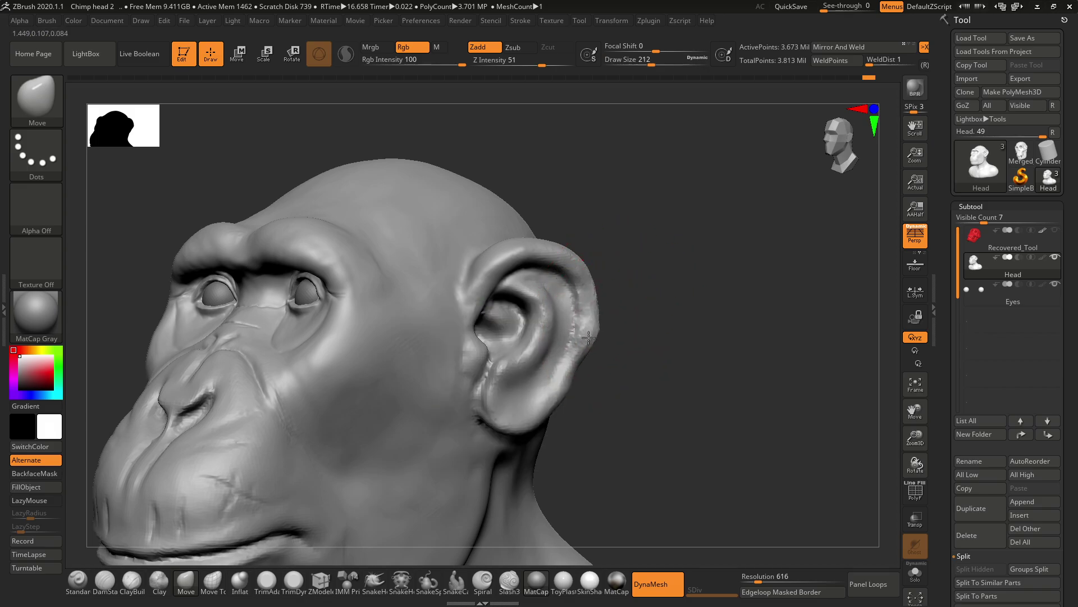
drag(555, 396, 541, 410)
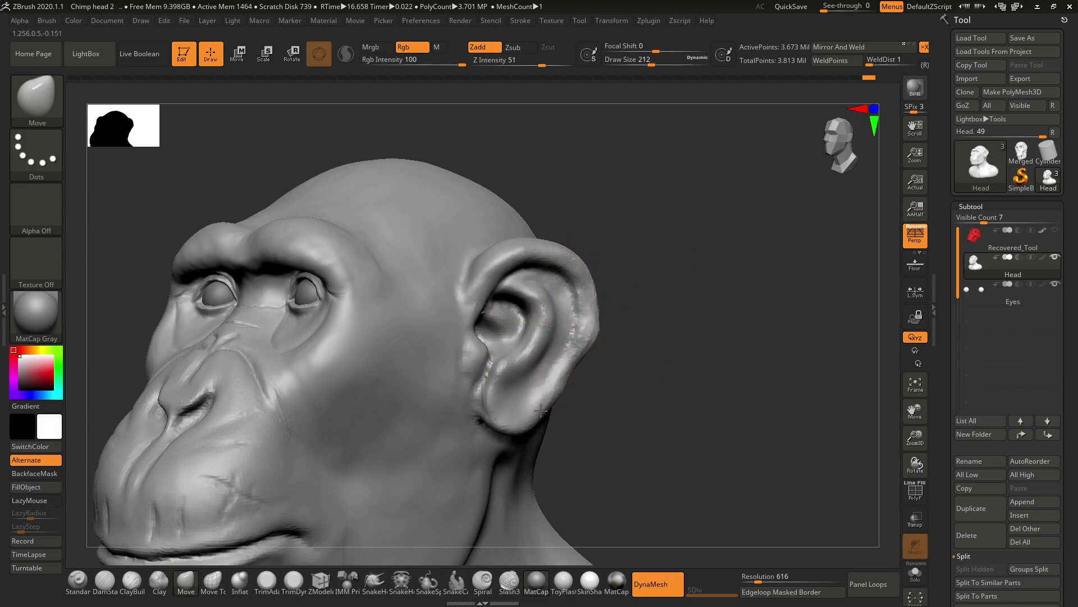
Refine the ear's profile from behind and from the front with the Move brush, adjusting the lobe and upper rim.
mouse_move(582, 377)
mouse_down()
mouse_move(494, 303)
mouse_move(543, 319)
mouse_up()
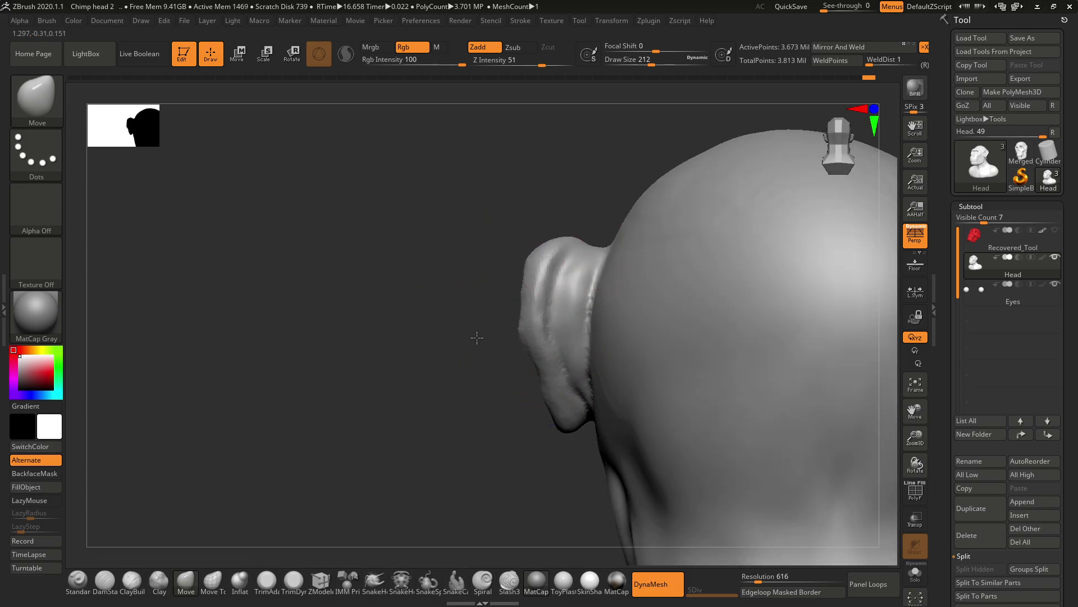
drag(477, 337, 594, 330)
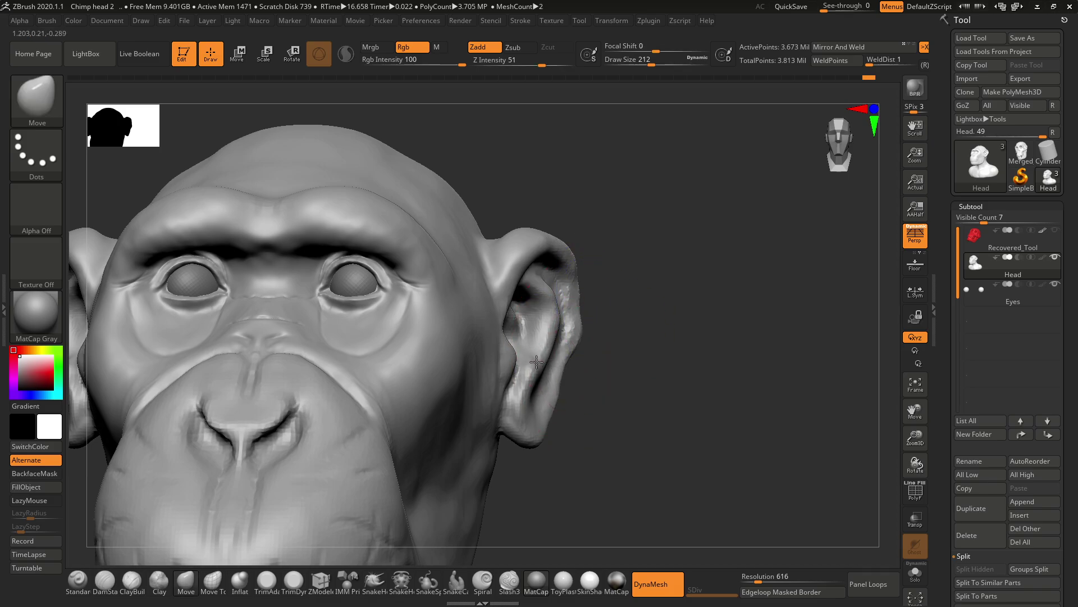
mouse_move(536, 361)
mouse_down()
mouse_move(531, 349)
mouse_move(541, 363)
mouse_move(533, 450)
mouse_up()
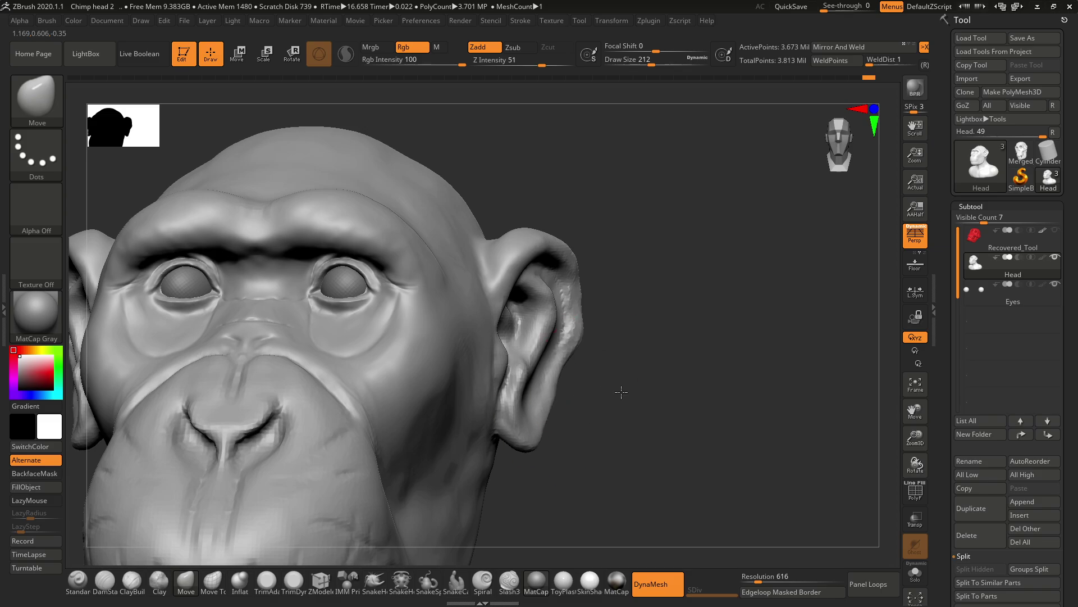
drag(621, 392, 628, 391)
drag(547, 258, 543, 246)
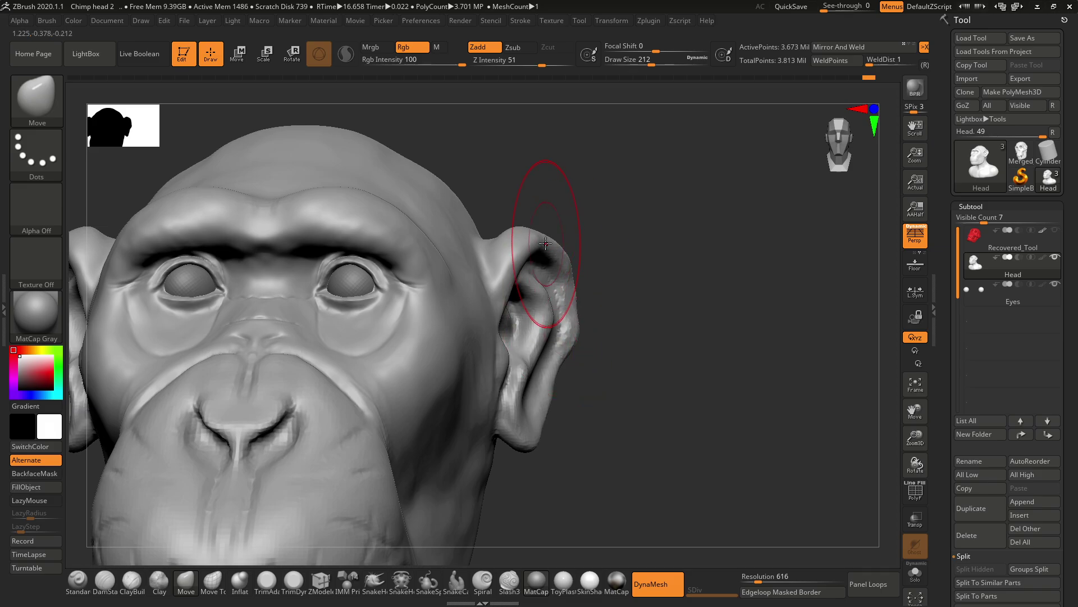
drag(632, 384, 549, 356)
drag(688, 141, 657, 157)
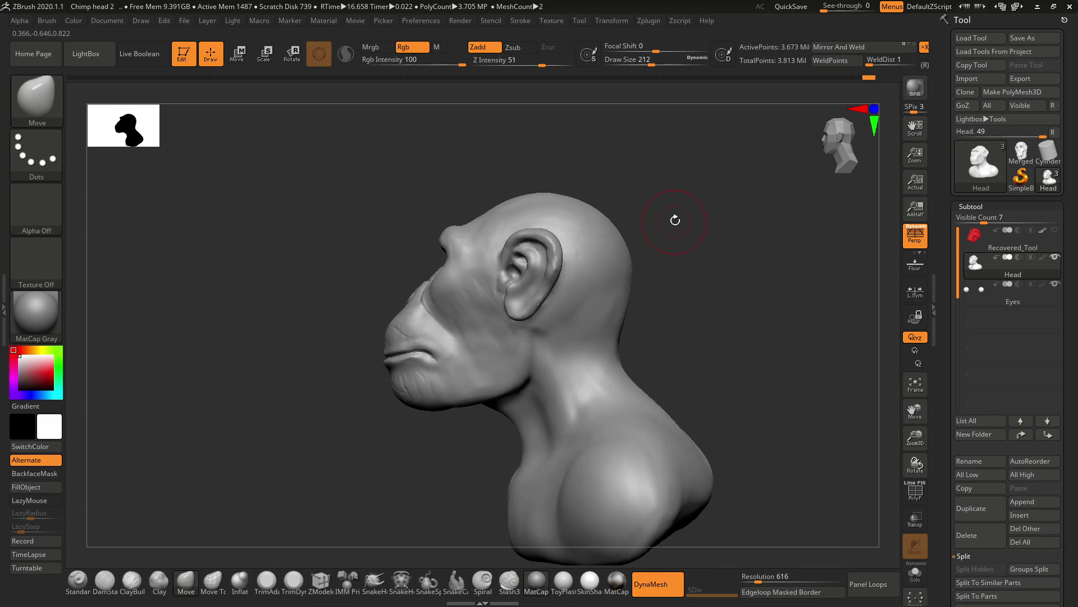
Paint a mask over the ear, covering its lobe, outer rim and back side.
drag(674, 219, 688, 236)
mouse_move(668, 279)
alt+mouse_down()
mouse_move(674, 291)
mouse_move(626, 289)
alt+mouse_up()
mouse_move(646, 289)
alt+mouse_down()
mouse_move(647, 265)
mouse_move(633, 251)
alt+mouse_up()
mouse_move(515, 311)
ctrl+mouse_down()
mouse_move(507, 344)
mouse_move(528, 366)
ctrl+mouse_up()
drag(665, 272, 594, 280)
right_drag(594, 280, 566, 269)
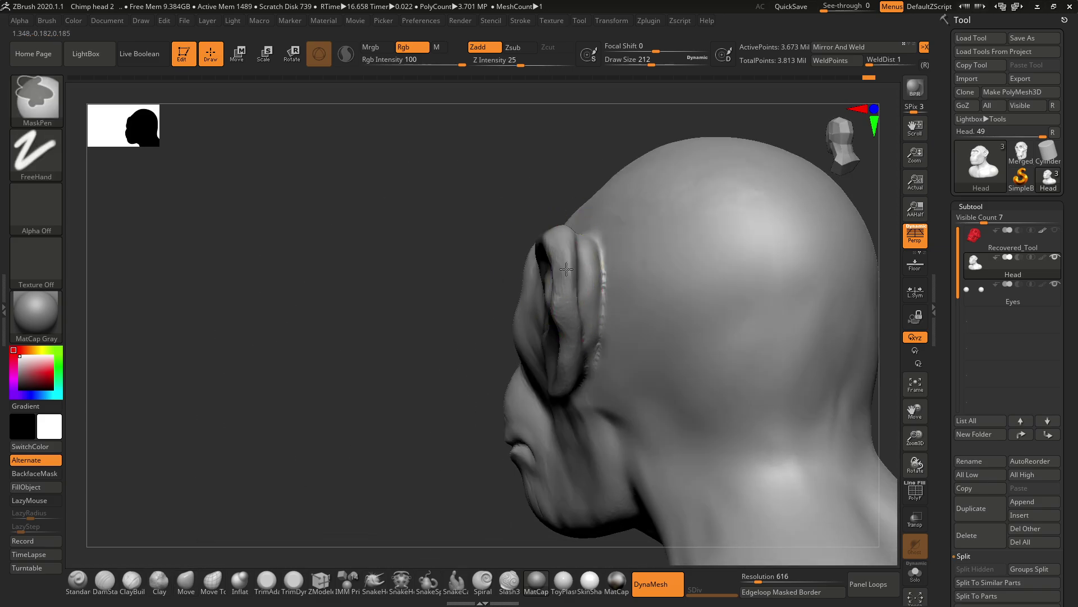
ctrl+drag(559, 241, 565, 388)
mouse_move(498, 223)
mouse_down()
mouse_move(519, 236)
mouse_move(532, 215)
mouse_move(521, 200)
mouse_up()
mouse_move(698, 305)
right_down()
mouse_move(705, 202)
mouse_move(663, 271)
mouse_move(638, 263)
right_up()
Set the Draw Size to 132 and invert the ear mask to leave only the ears editable.
key(space)
drag(540, 264, 532, 264)
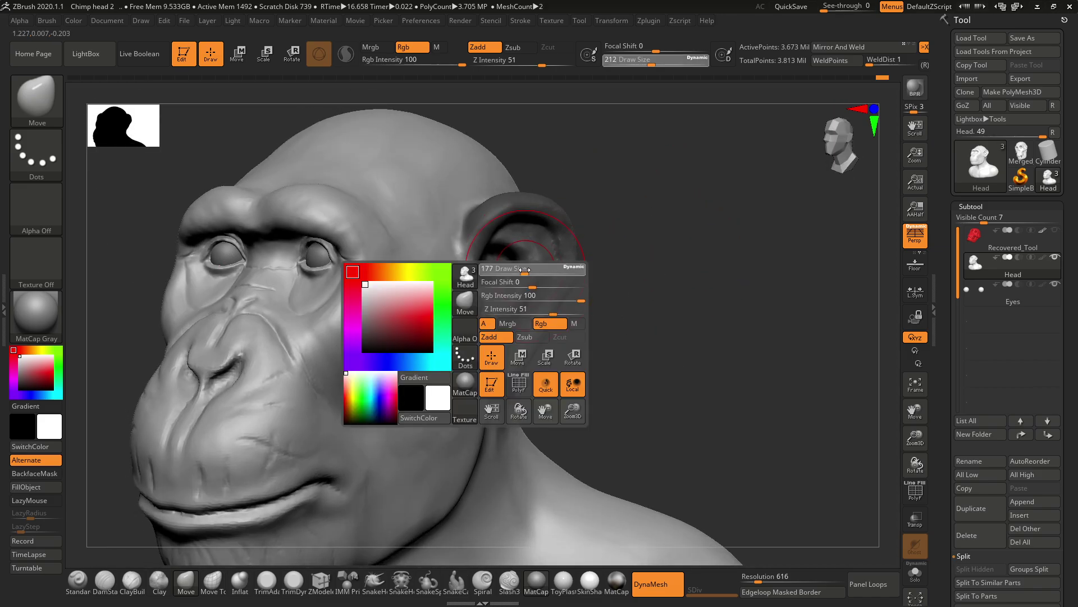
mouse_move(561, 283)
right_down()
mouse_move(640, 225)
mouse_move(703, 245)
right_up()
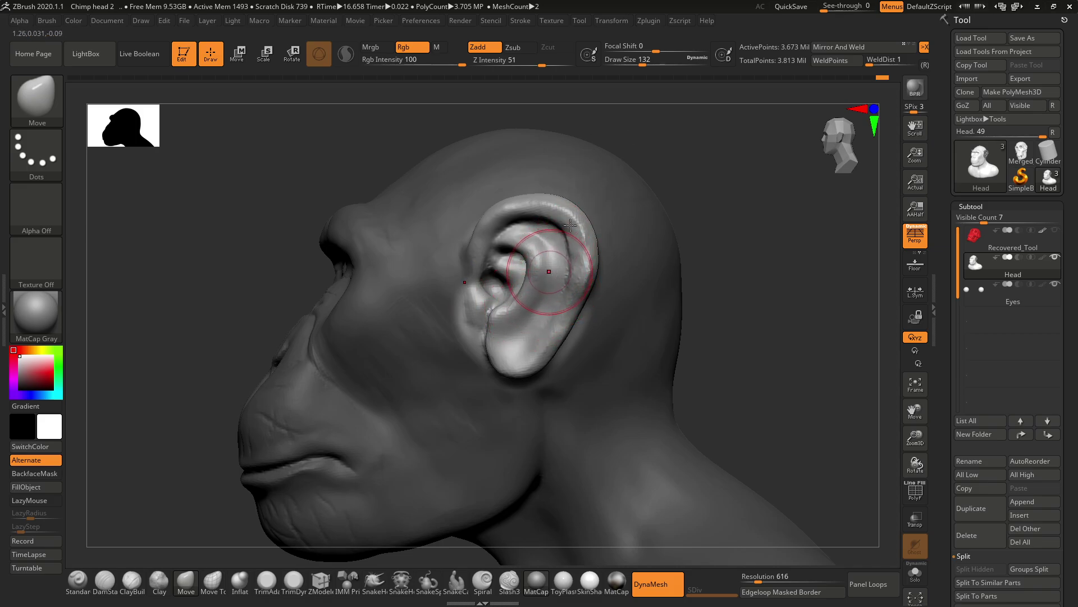
Scale the unmasked ears down slightly and lower them a little with the Transpose gizmo, and clear the mask.
key(e)
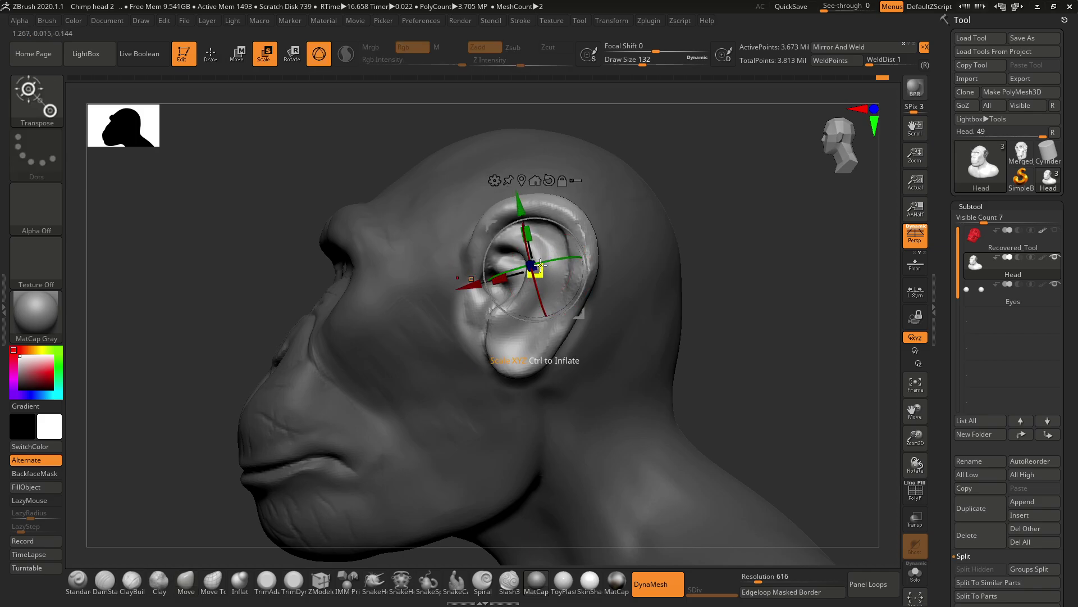
drag(541, 271, 529, 274)
drag(672, 197, 712, 197)
alt+drag(674, 253, 608, 256)
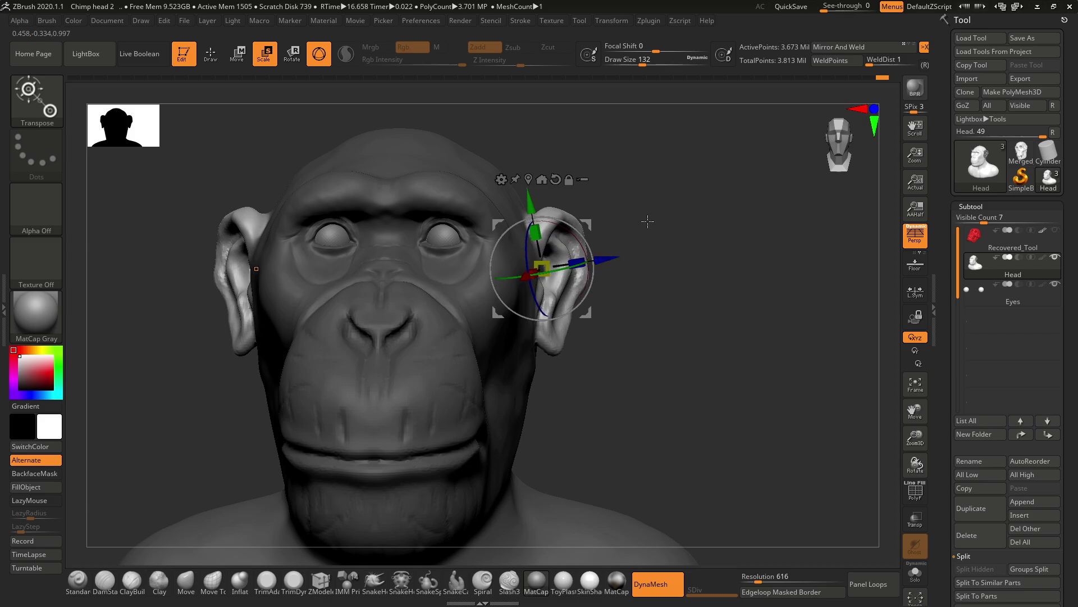
drag(648, 221, 624, 235)
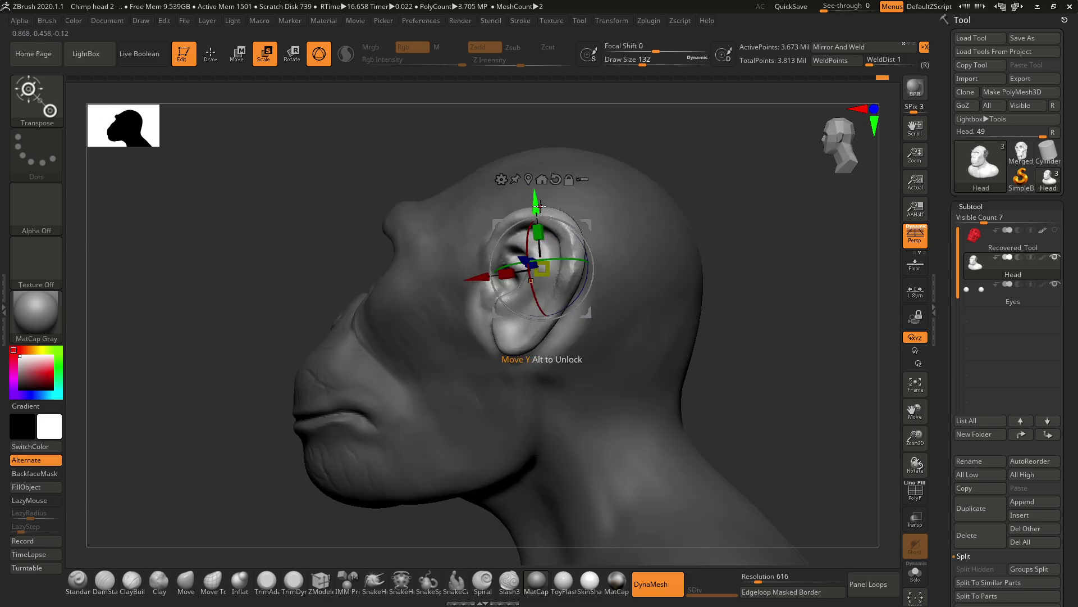
drag(536, 207, 536, 209)
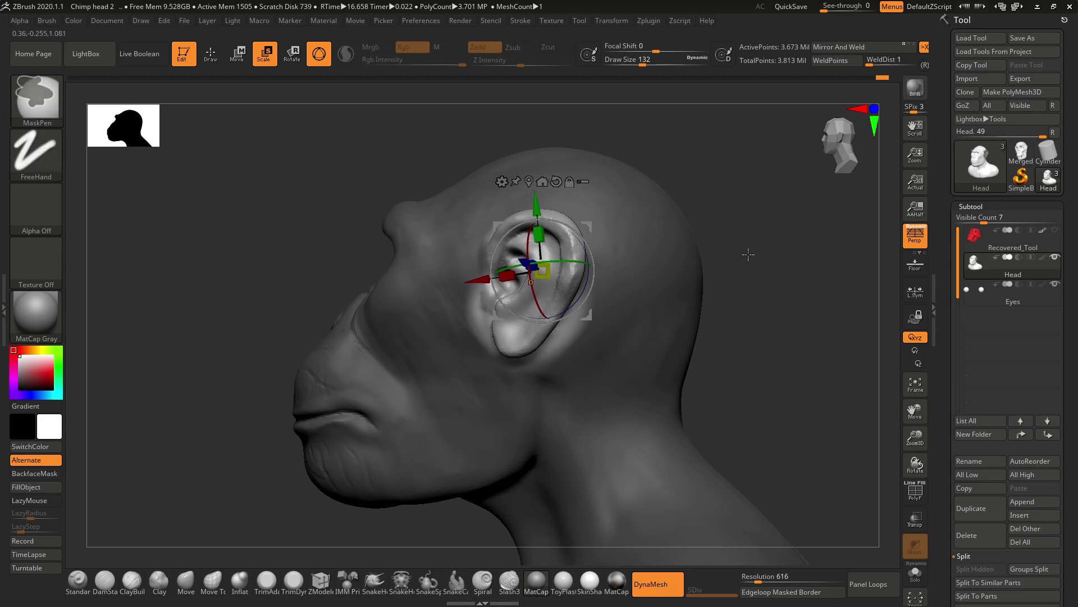
ctrl+drag(746, 252, 747, 337)
With the Move brush at Draw Size 128, reshape the inner fold and upper rim of the ears from the front.
click(186, 582)
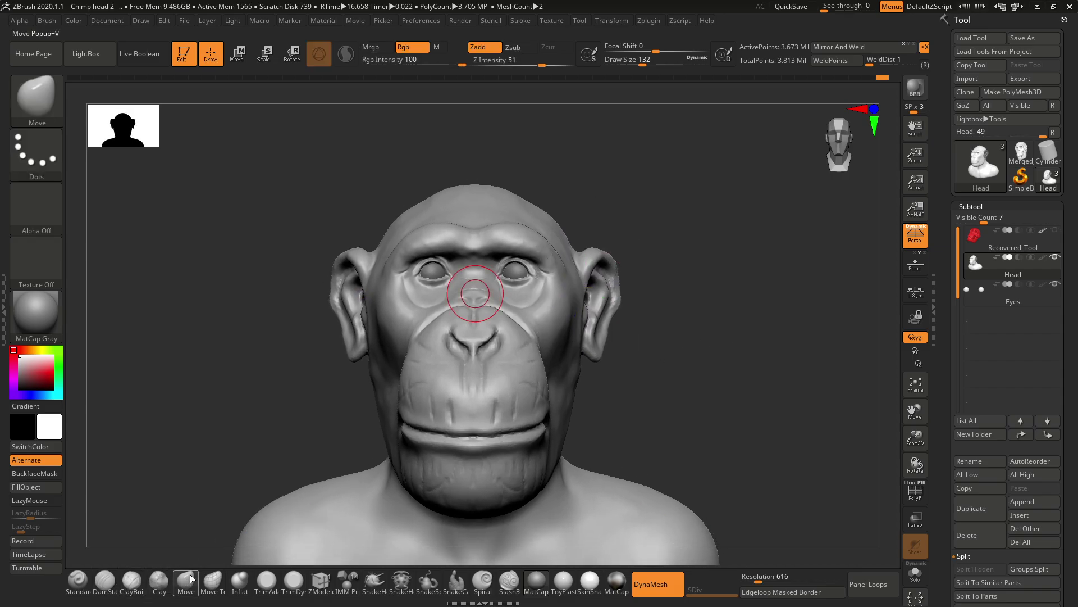
mouse_move(672, 288)
ctrl+right_down()
mouse_move(686, 347)
mouse_move(683, 283)
ctrl+right_up()
key(space)
drag(682, 281, 627, 295)
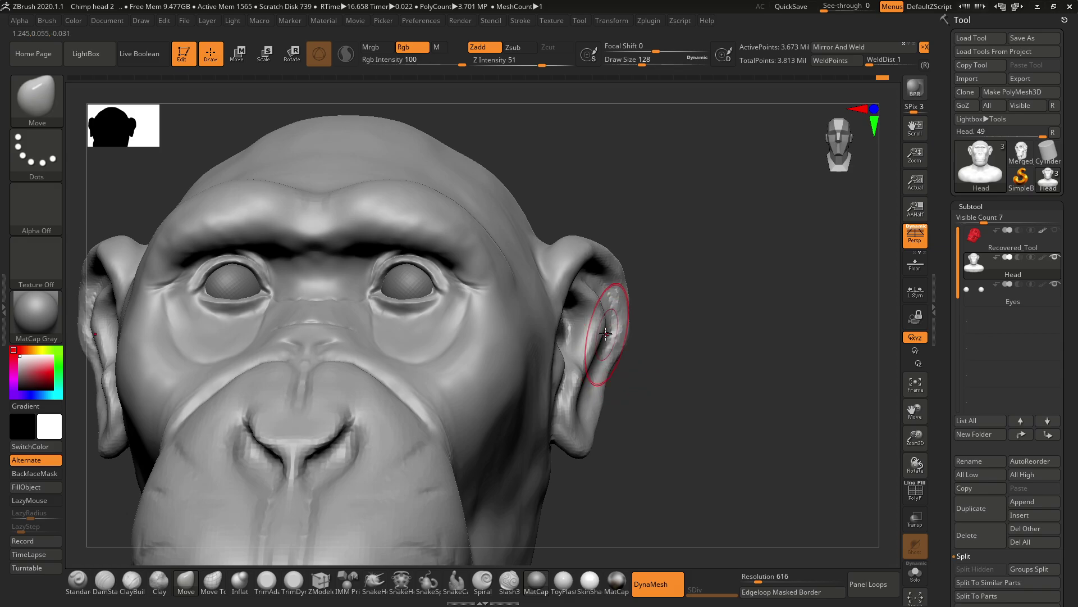
drag(611, 373, 602, 292)
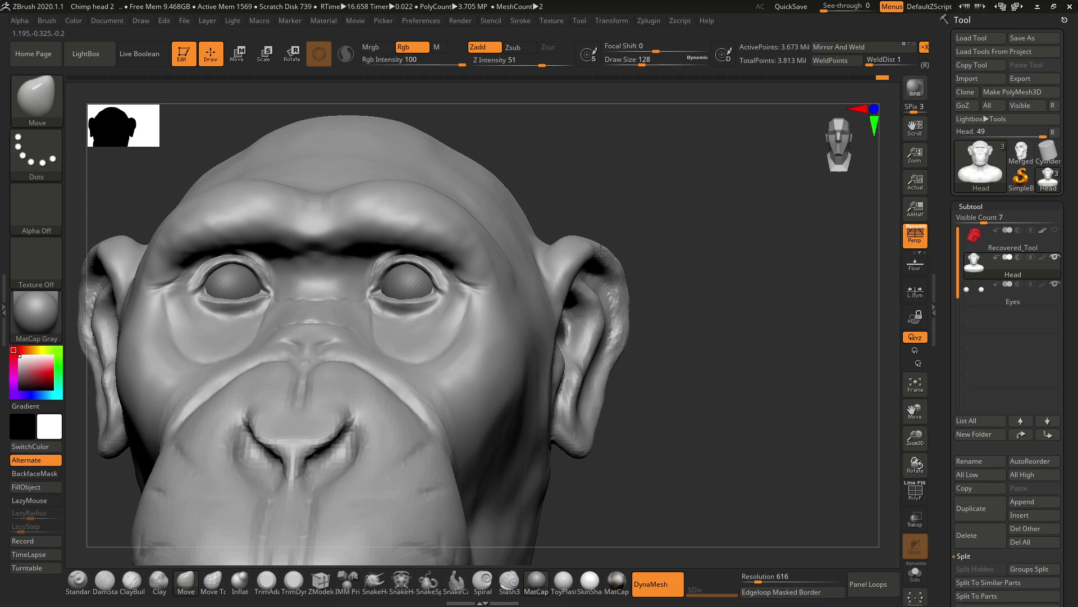
drag(601, 250, 597, 243)
Refine the lower and outer edges of the ears with the Move brush in side and front views.
drag(642, 272, 478, 272)
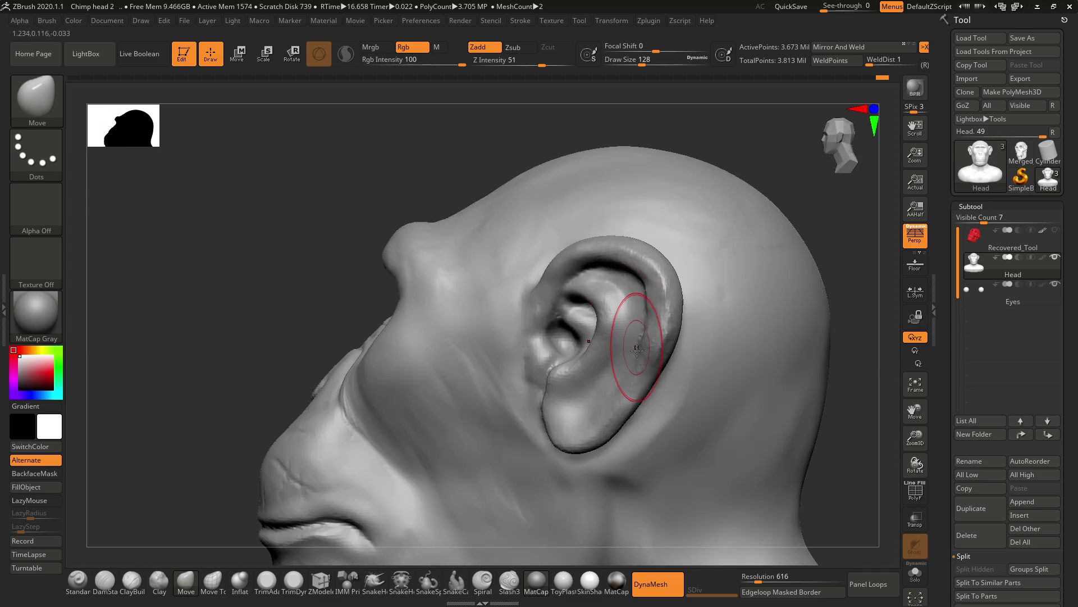
drag(656, 390, 631, 385)
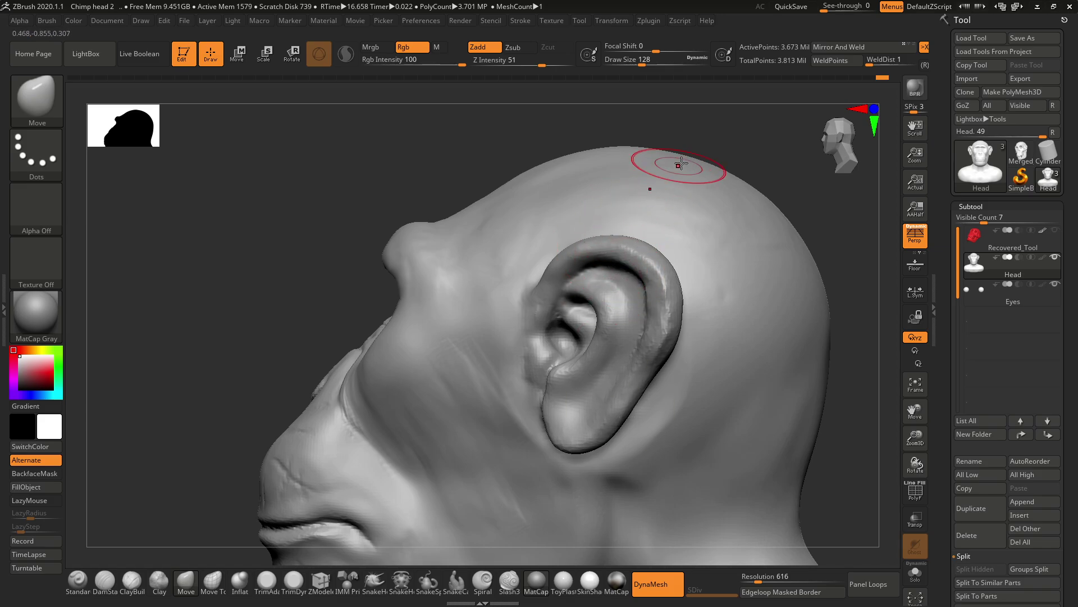
drag(719, 147, 773, 159)
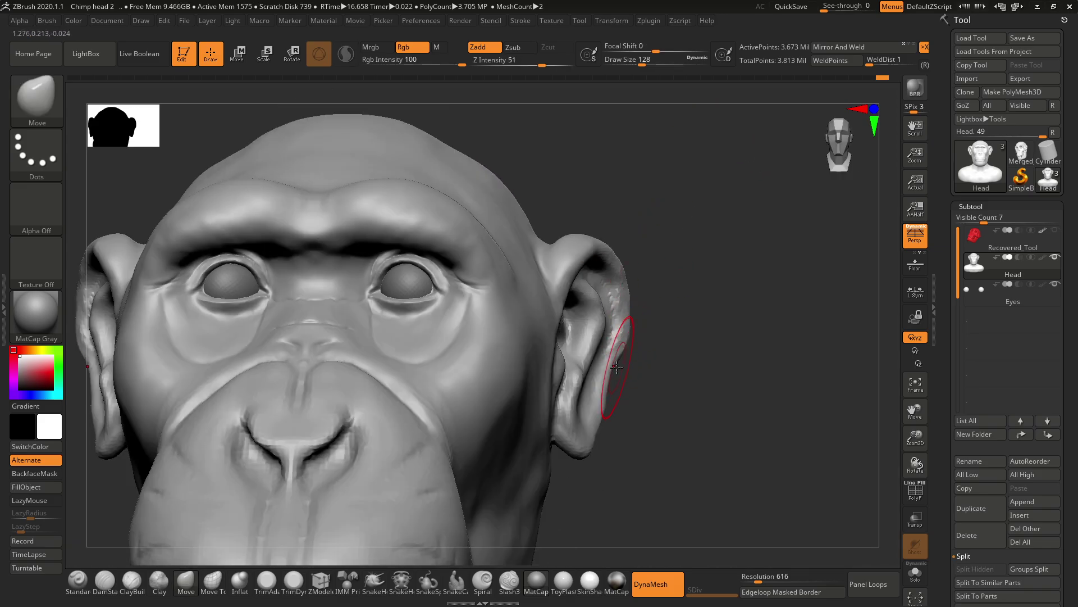
drag(618, 371, 596, 395)
drag(632, 306, 637, 303)
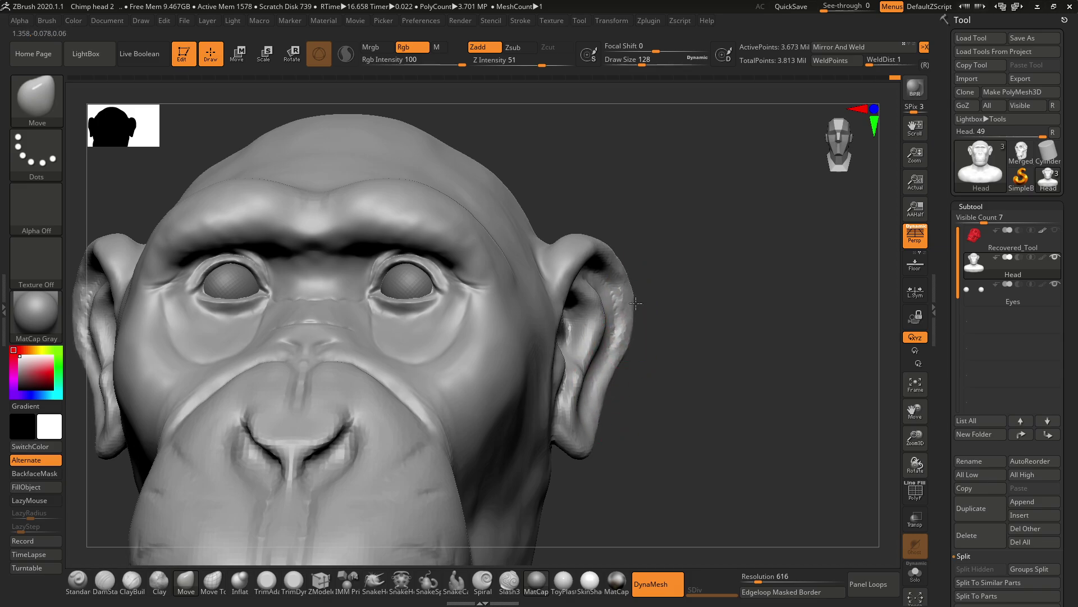
key(f)
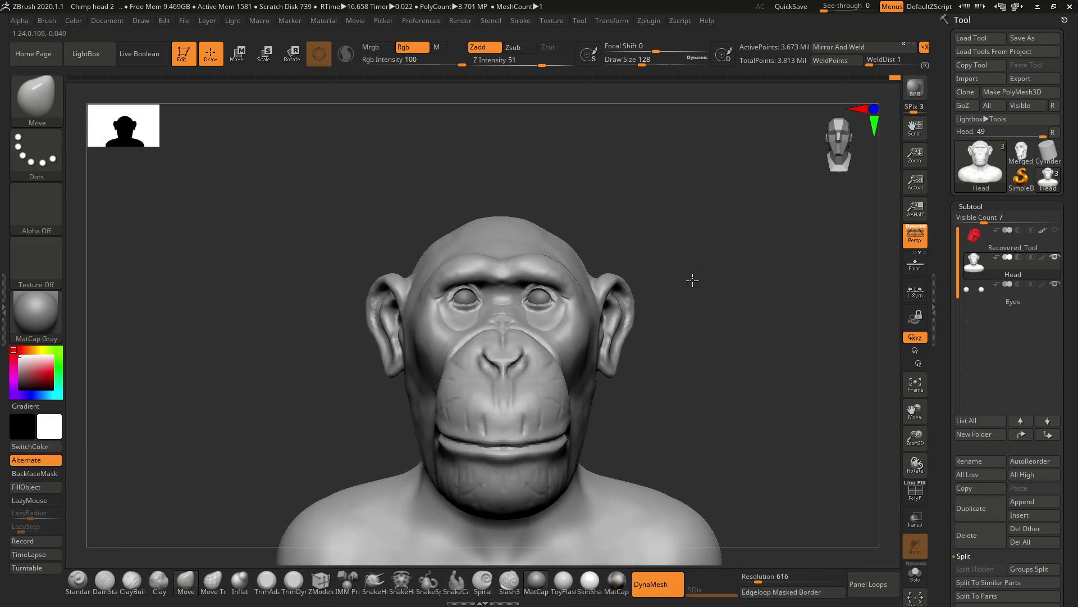
alt+drag(692, 284, 780, 281)
Switch to ACDSee and examine the enlarged chimp reference's muzzle, eyes, brow ridge and ear.
key(alt+Tab)
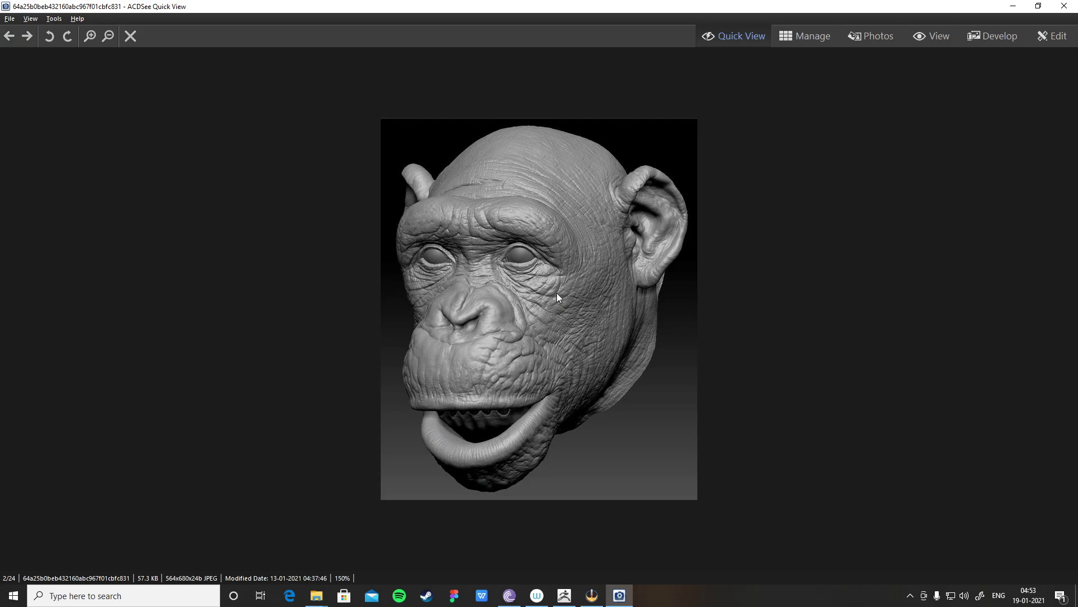
scroll(557, 292, up, 1)
scroll(539, 240, up, 1)
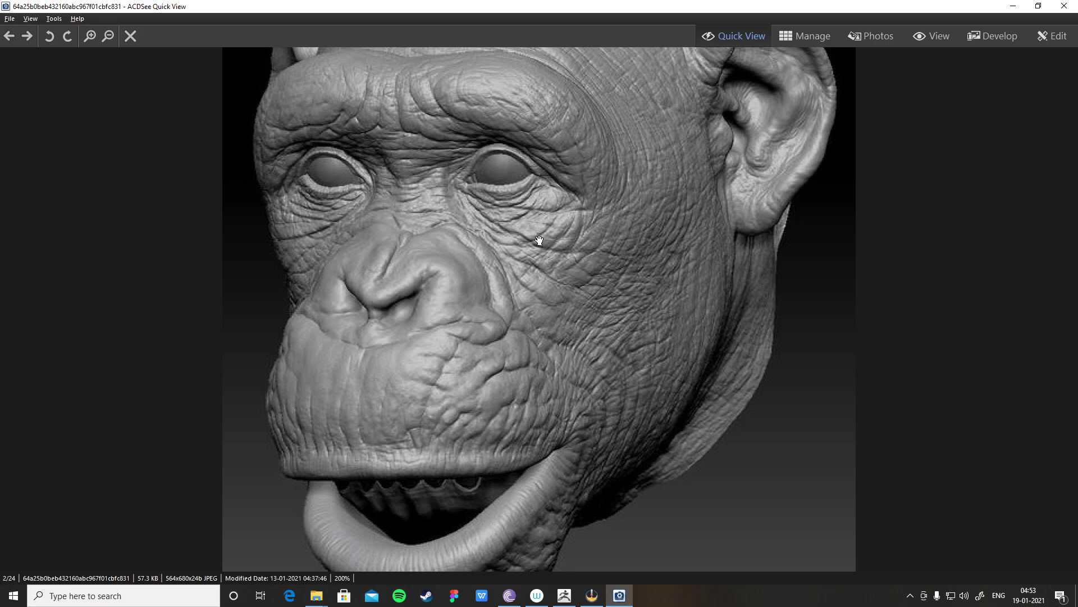
scroll(539, 241, up, 1)
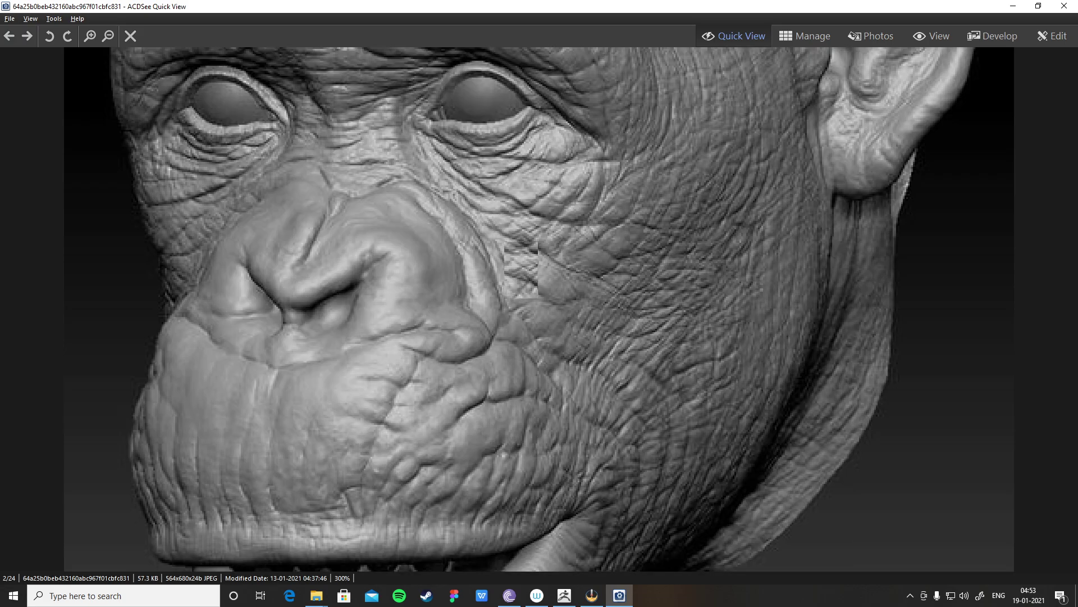
drag(521, 242, 521, 291)
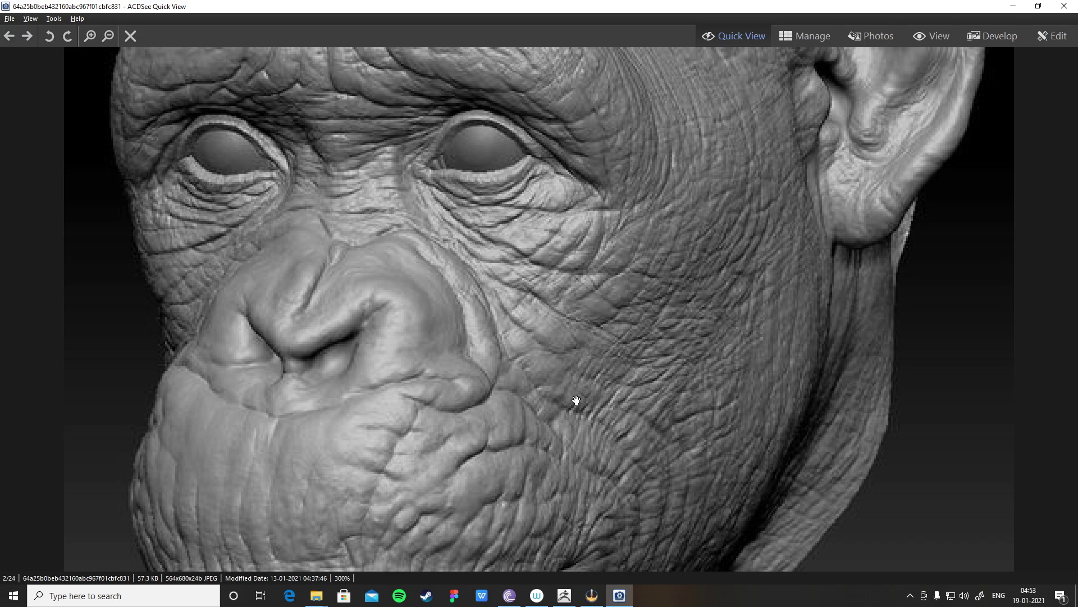
drag(576, 400, 561, 311)
drag(607, 268, 621, 318)
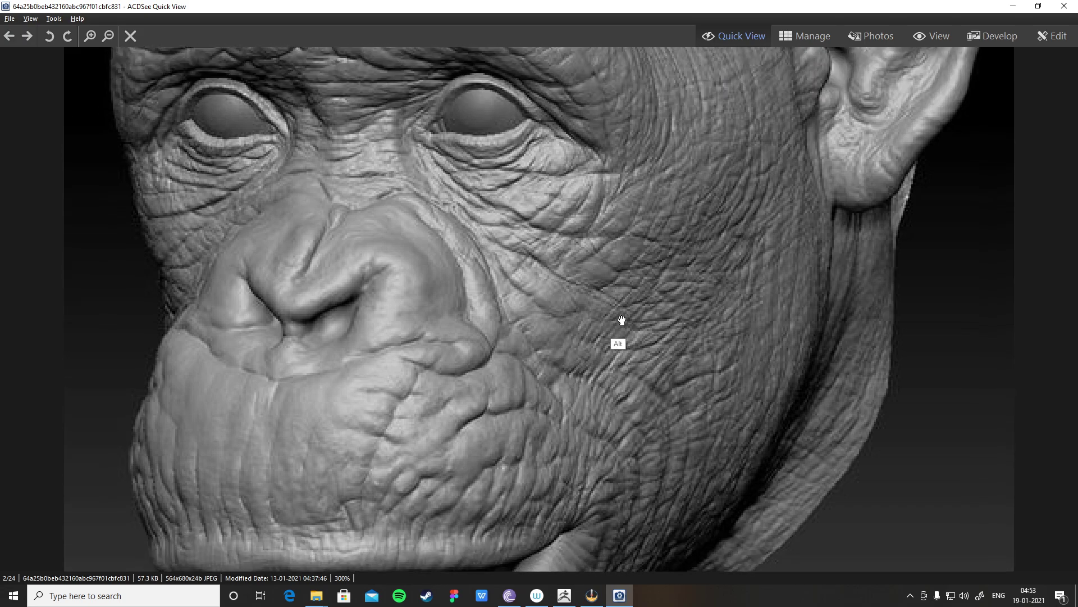
key(alt)
drag(626, 222, 628, 343)
drag(608, 178, 607, 293)
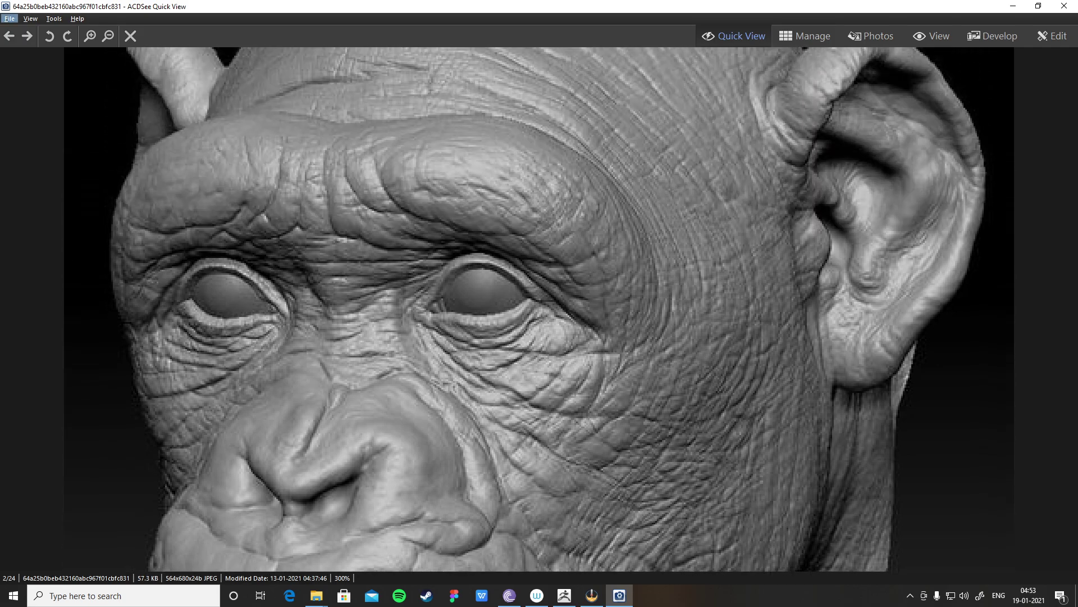
key(alt+Tab)
key(alt+Tab)
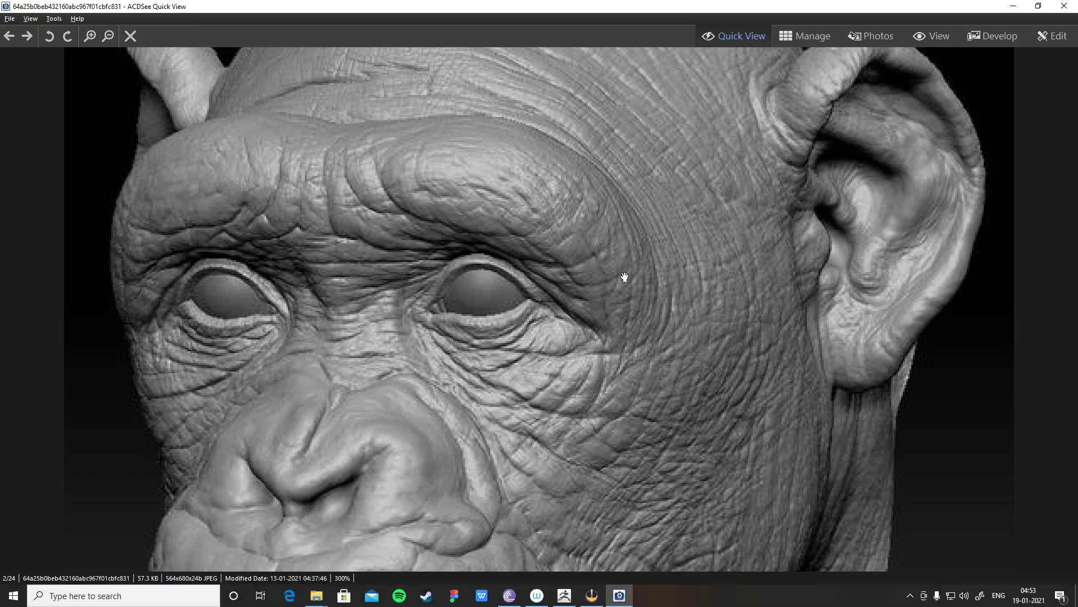
Return to ZBrush and lay ClayBuildup strokes between the eyes below the brow ridge at Draw Size 83.
key(alt+Tab)
mouse_move(722, 288)
mouse_down()
mouse_move(729, 320)
mouse_move(729, 247)
mouse_up()
key(space)
drag(386, 199, 373, 199)
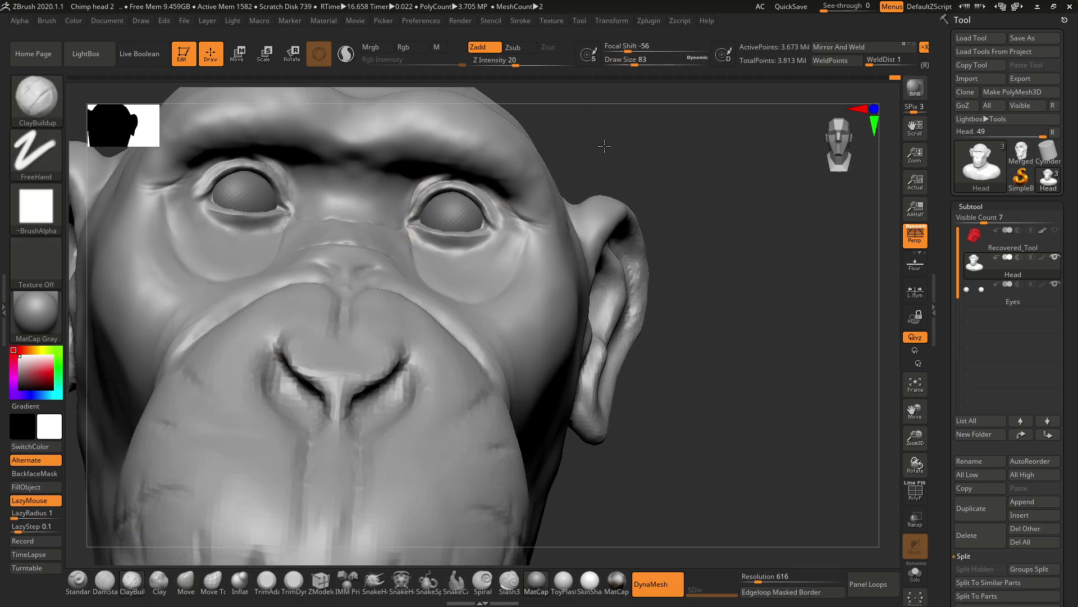
mouse_move(605, 144)
alt+mouse_down()
mouse_move(660, 211)
mouse_move(622, 195)
alt+mouse_up()
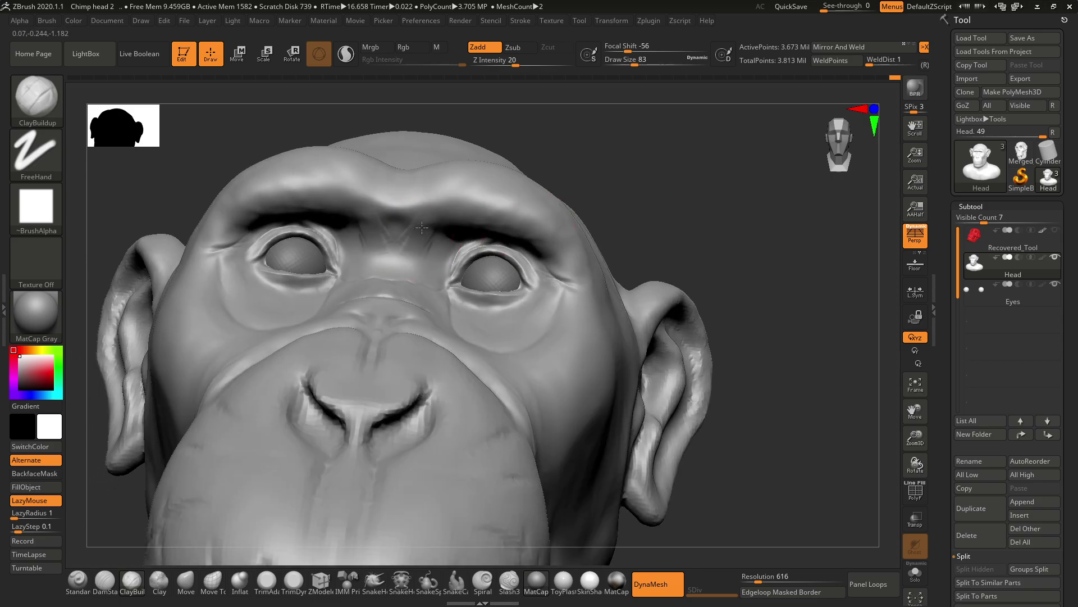
mouse_move(409, 242)
mouse_down()
mouse_move(427, 221)
mouse_move(449, 236)
mouse_up()
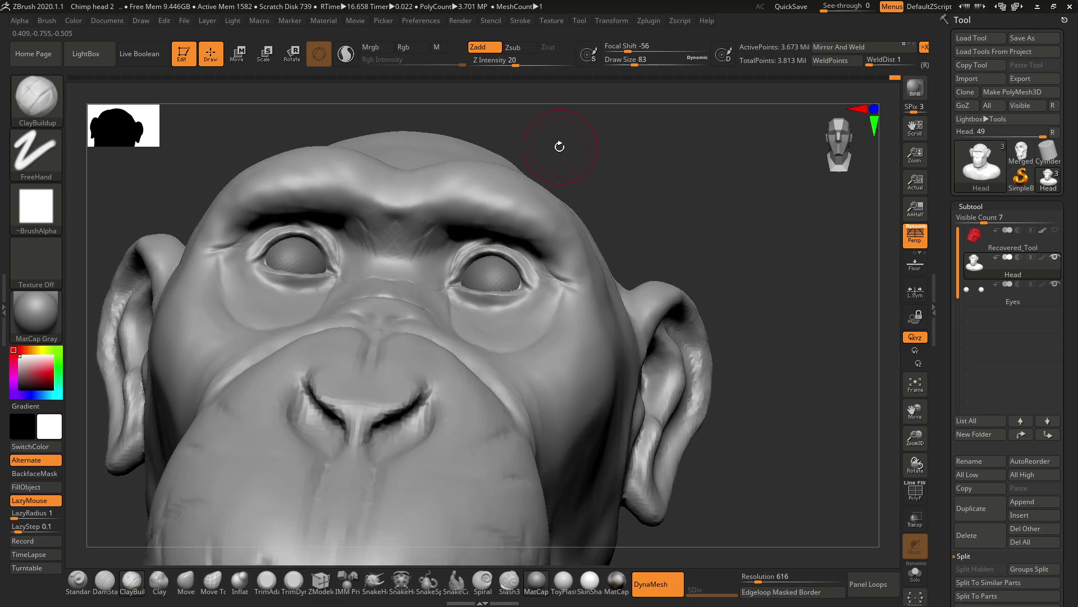
Add more ClayBuildup strokes under the inner brows and soften them with the Smooth brush.
drag(558, 144, 533, 160)
mouse_move(464, 222)
mouse_down()
mouse_move(443, 236)
mouse_move(477, 241)
mouse_move(406, 224)
mouse_up()
drag(536, 134, 540, 171)
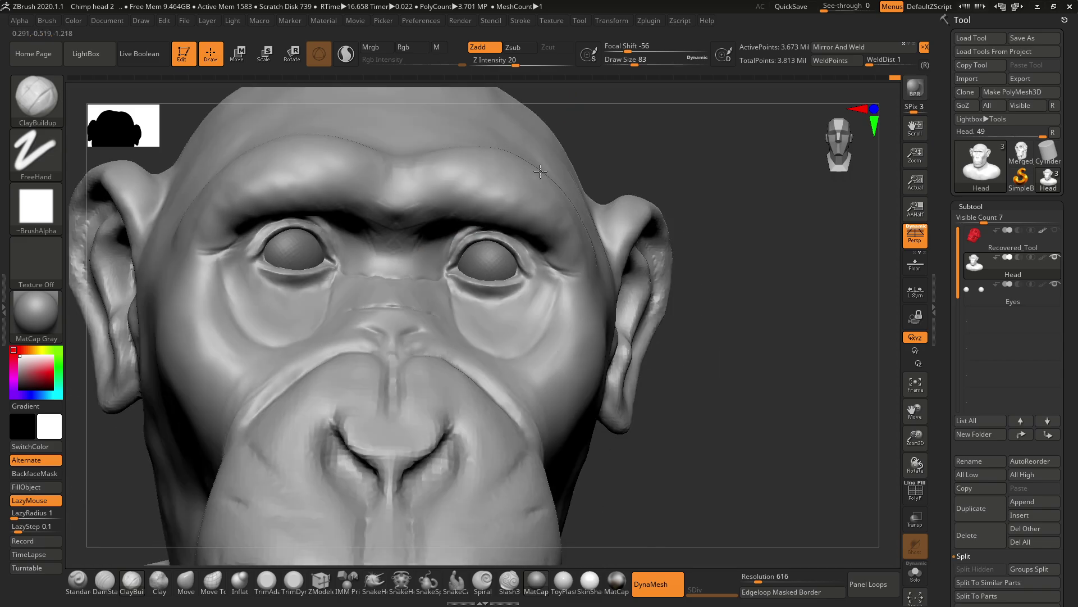
key(shift)
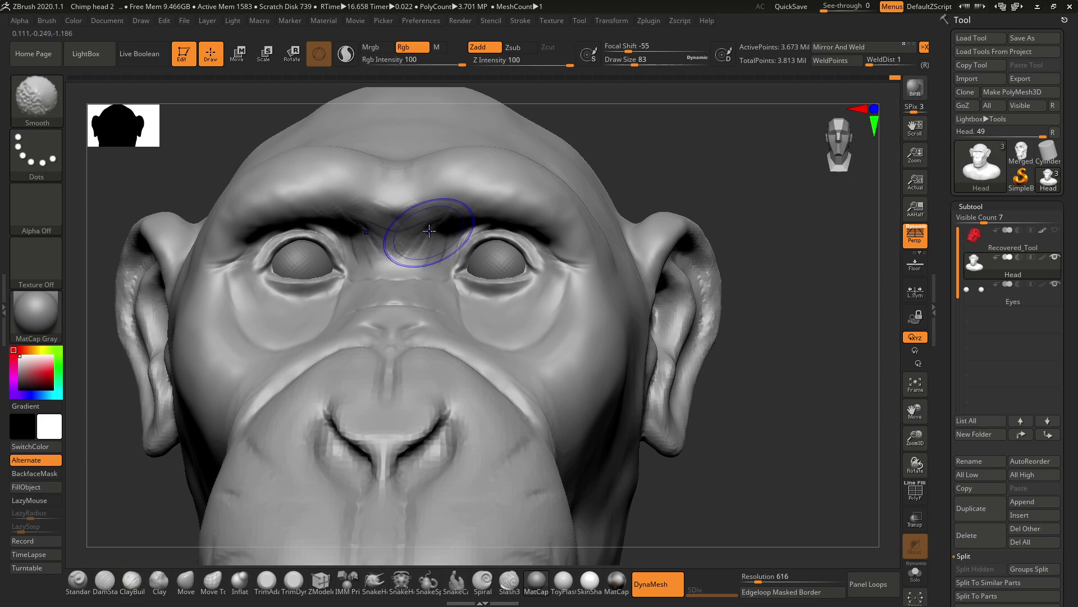
shift+drag(429, 231, 431, 221)
drag(602, 116, 616, 140)
Smooth the root of the nose between the eyes while comparing it with the chimp reference in ACDSee.
key(alt+Tab)
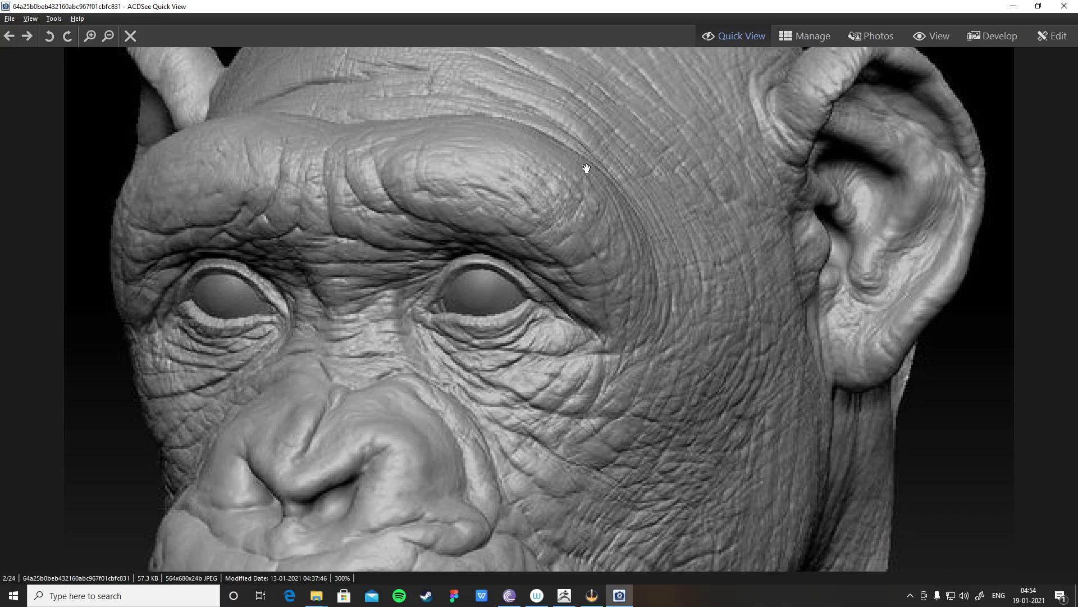
key(alt+Tab)
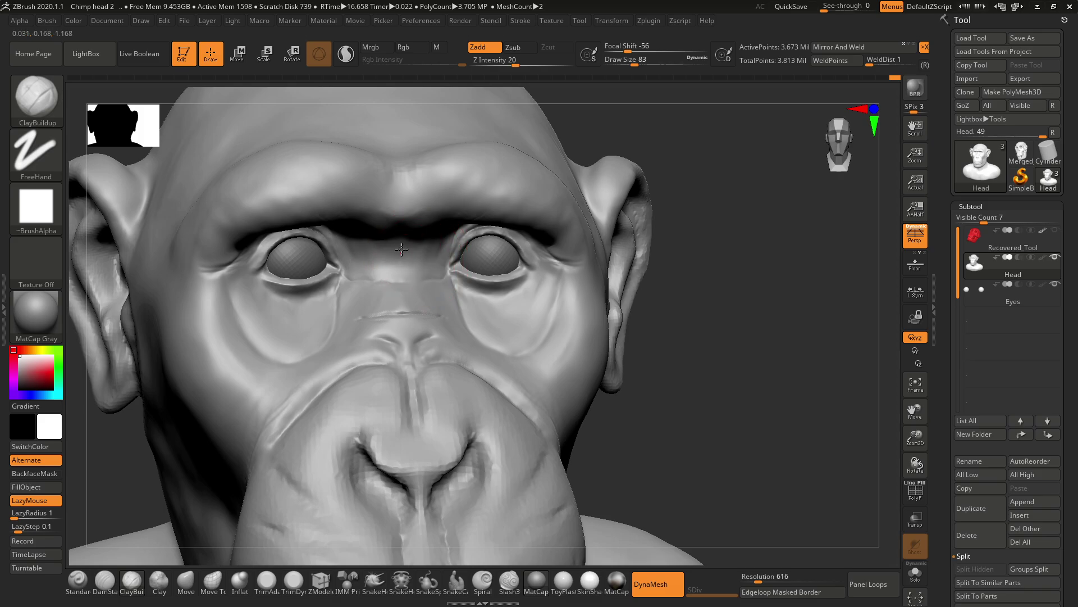
key(shift)
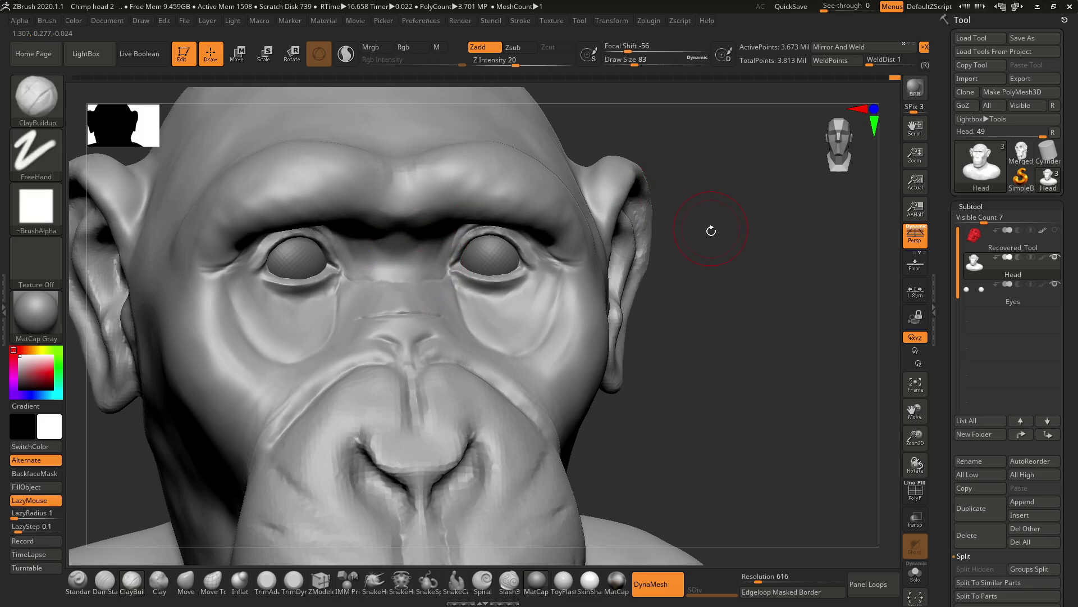
drag(710, 228, 699, 254)
key(alt+Tab)
key(alt+Tab)
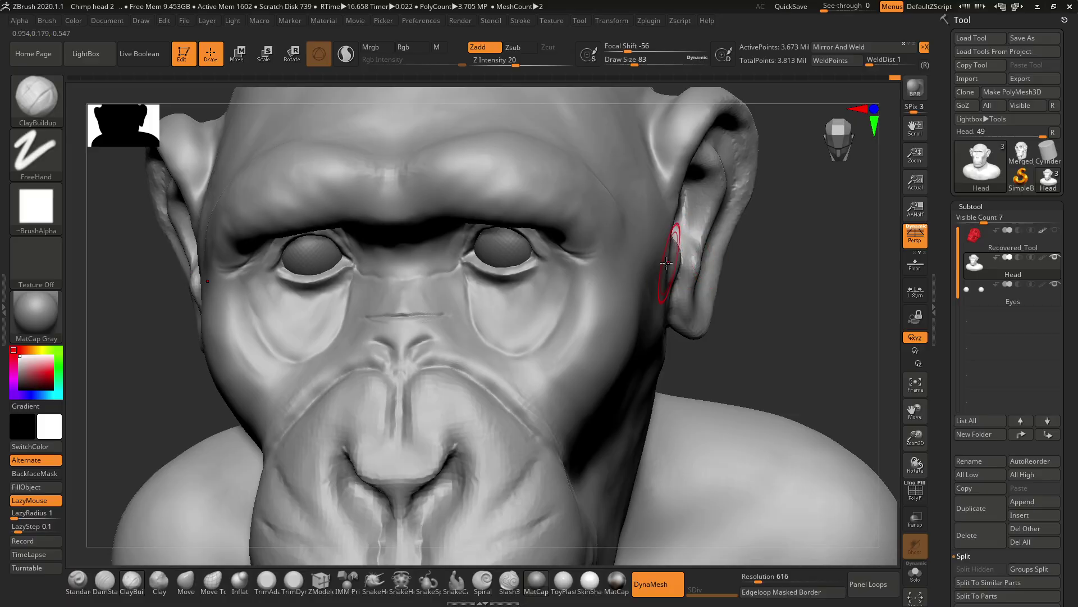
Set the ClayBuildup Draw Size to 62 and stroke folds down the nose bridge, undoing unwanted strokes and checking the ACDSee reference.
drag(761, 240, 764, 269)
key(space)
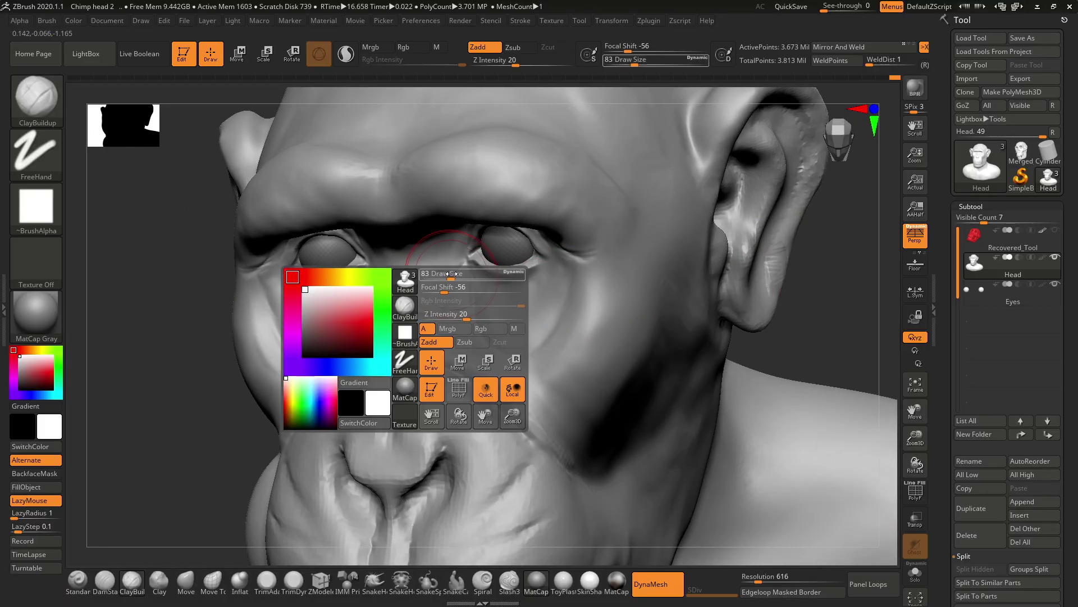
mouse_move(451, 275)
mouse_down()
mouse_move(433, 290)
mouse_move(428, 254)
mouse_up()
key(ctrl+z)
key(ctrl+z)
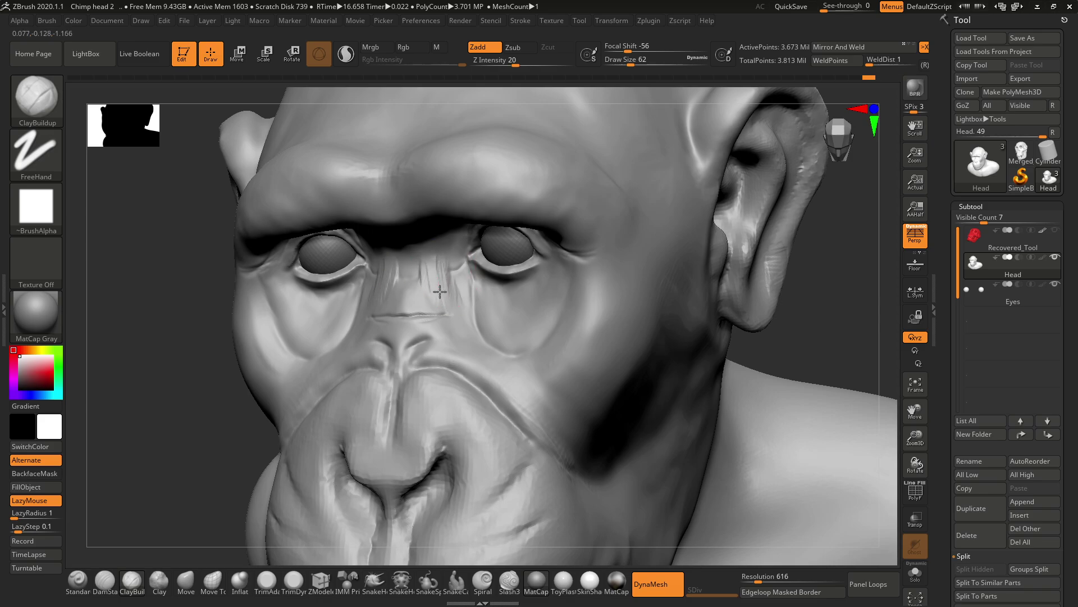
key(alt+Tab)
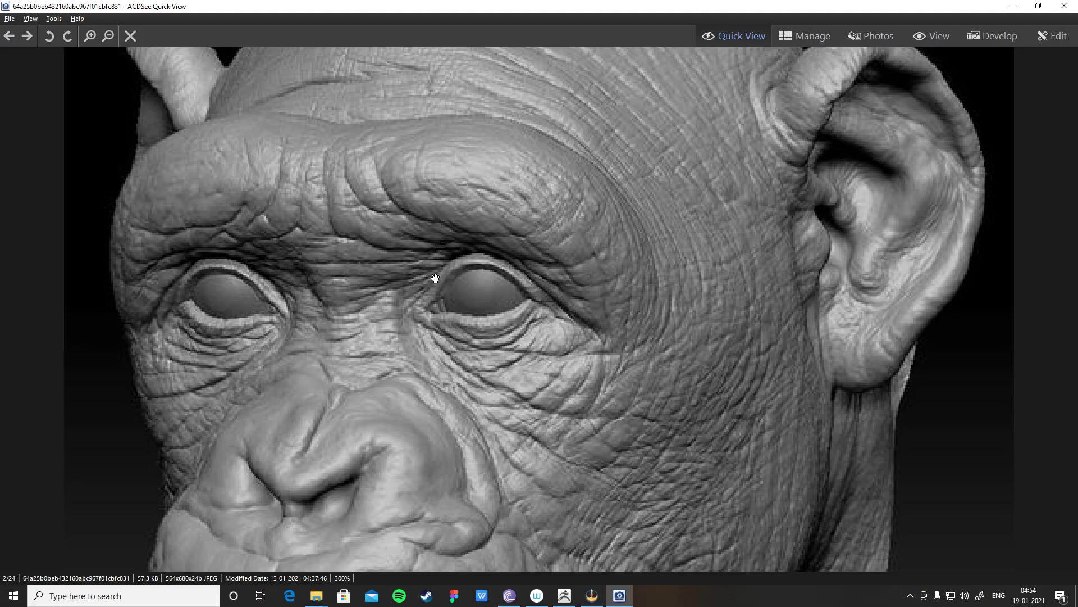
key(alt+Tab)
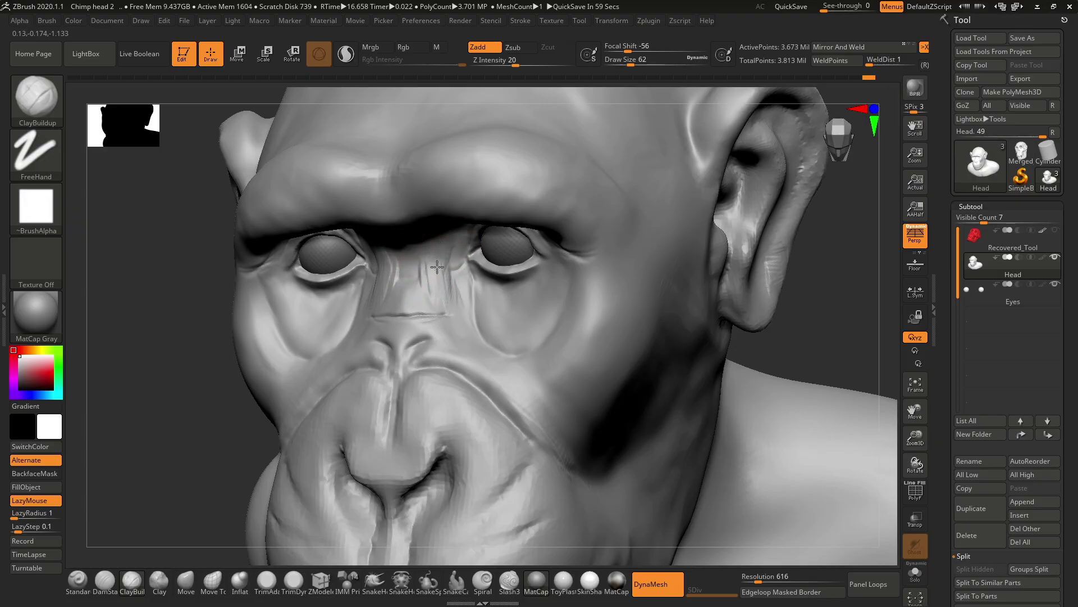
Smooth the ClayBuildup strokes on the nose bridge between the eyes, checking the sculpted chimp reference in ACDSee.
mouse_move(437, 267)
mouse_down()
mouse_move(433, 284)
mouse_move(431, 264)
mouse_up()
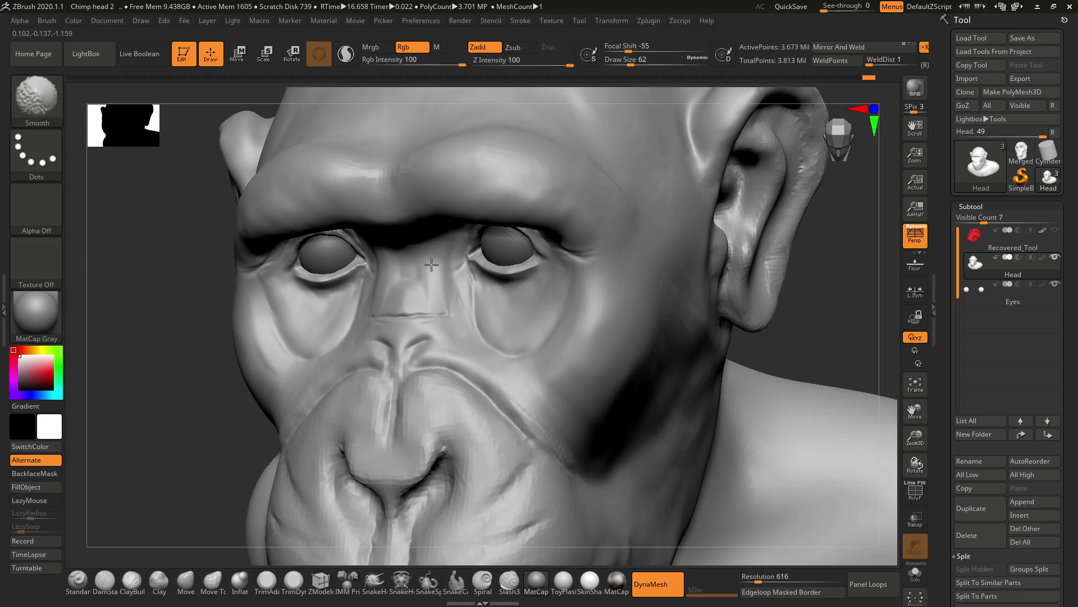
key(alt+Tab)
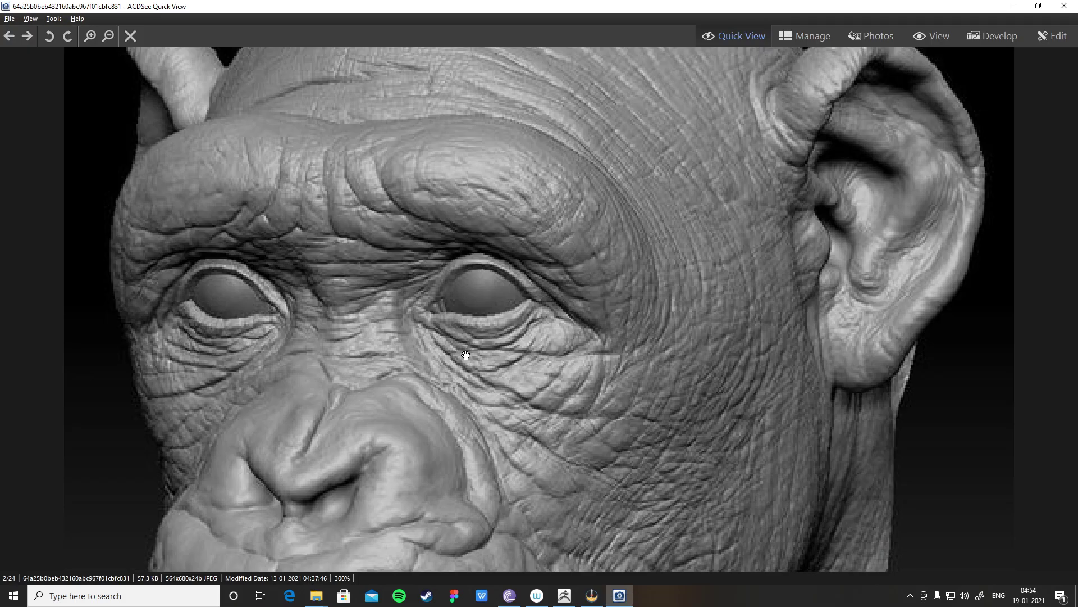
key(alt+Tab)
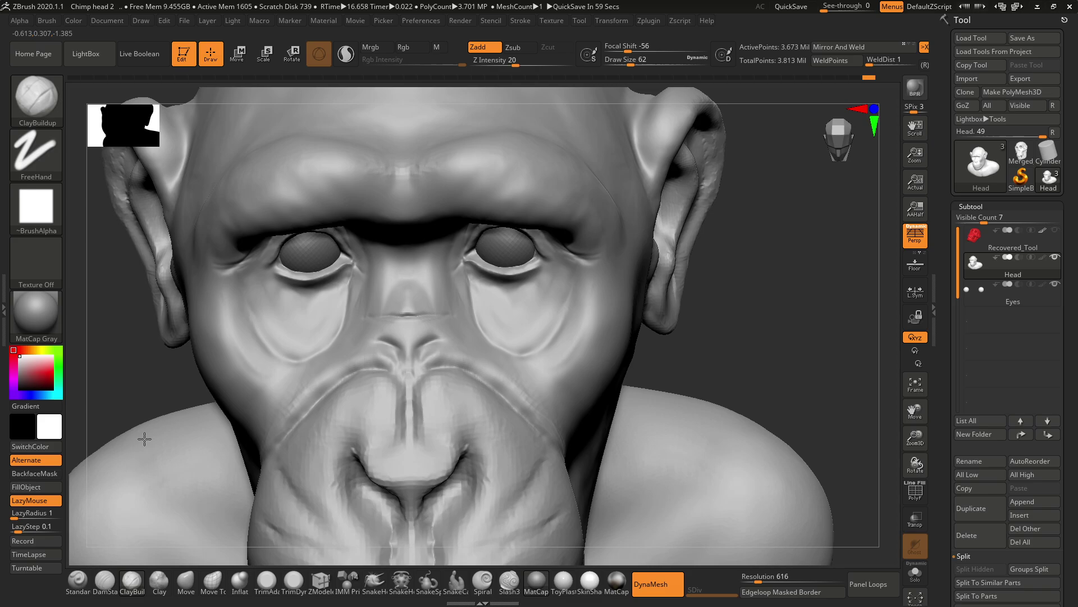
mouse_move(453, 305)
mouse_down()
mouse_move(444, 312)
mouse_move(434, 274)
mouse_up()
drag(768, 317, 789, 269)
mouse_move(401, 264)
mouse_down()
mouse_move(402, 249)
mouse_move(414, 258)
mouse_up()
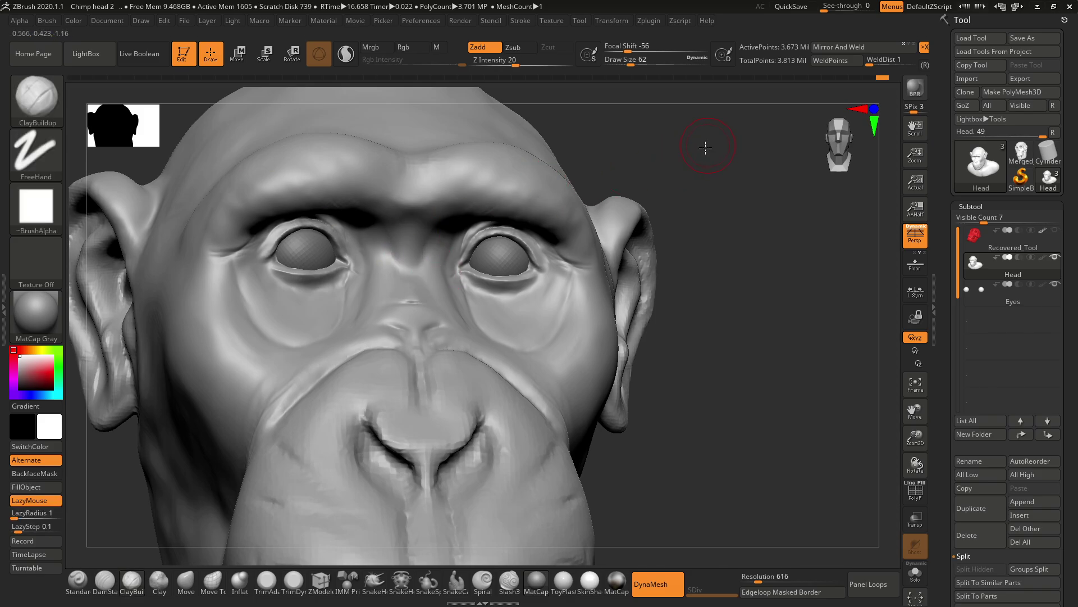
mouse_move(705, 145)
mouse_down()
mouse_move(655, 180)
mouse_move(674, 166)
mouse_move(687, 187)
mouse_move(729, 183)
mouse_move(700, 173)
mouse_move(729, 202)
mouse_move(378, 313)
mouse_up()
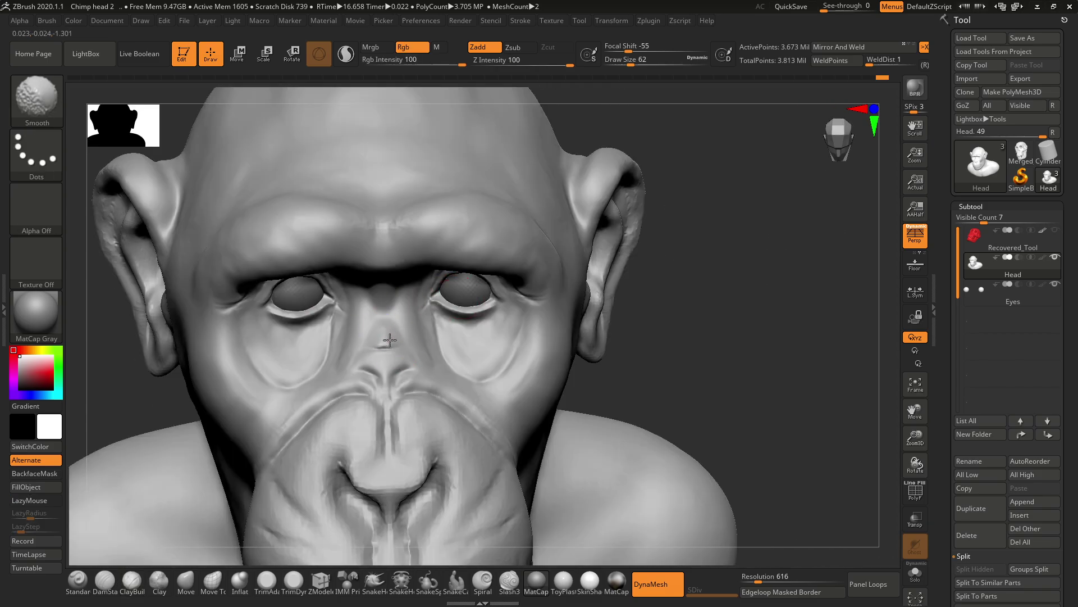
mouse_move(722, 216)
mouse_down()
mouse_move(726, 233)
mouse_move(706, 211)
mouse_move(729, 300)
mouse_move(717, 243)
mouse_move(718, 313)
mouse_move(722, 251)
mouse_up()
Compare the bust's forehead and brow ridge with the sculpted chimp head reference in ACDSee.
key(alt+Tab)
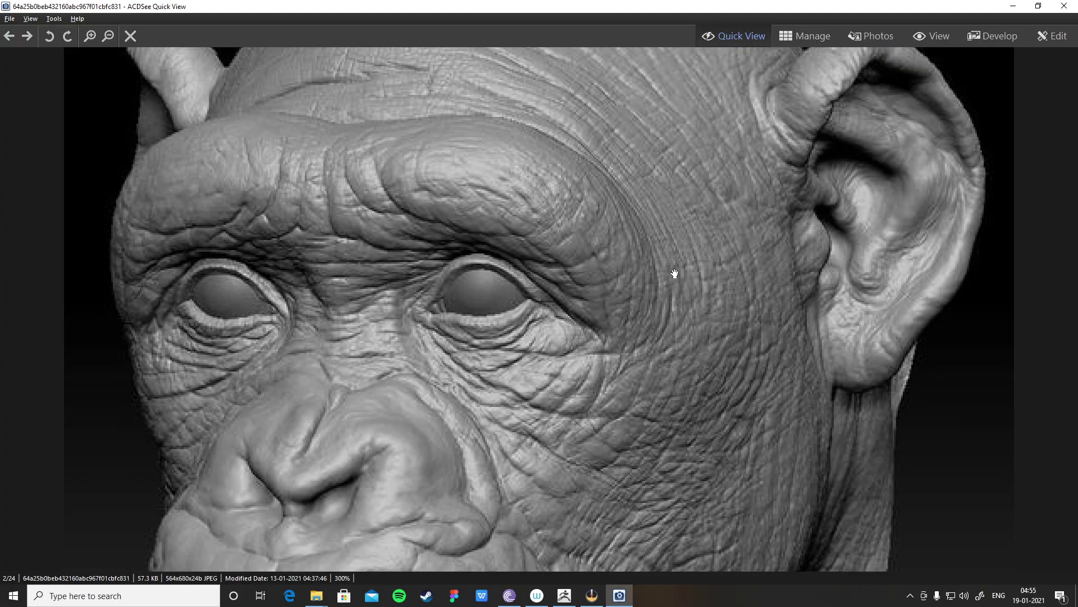
drag(546, 169, 569, 326)
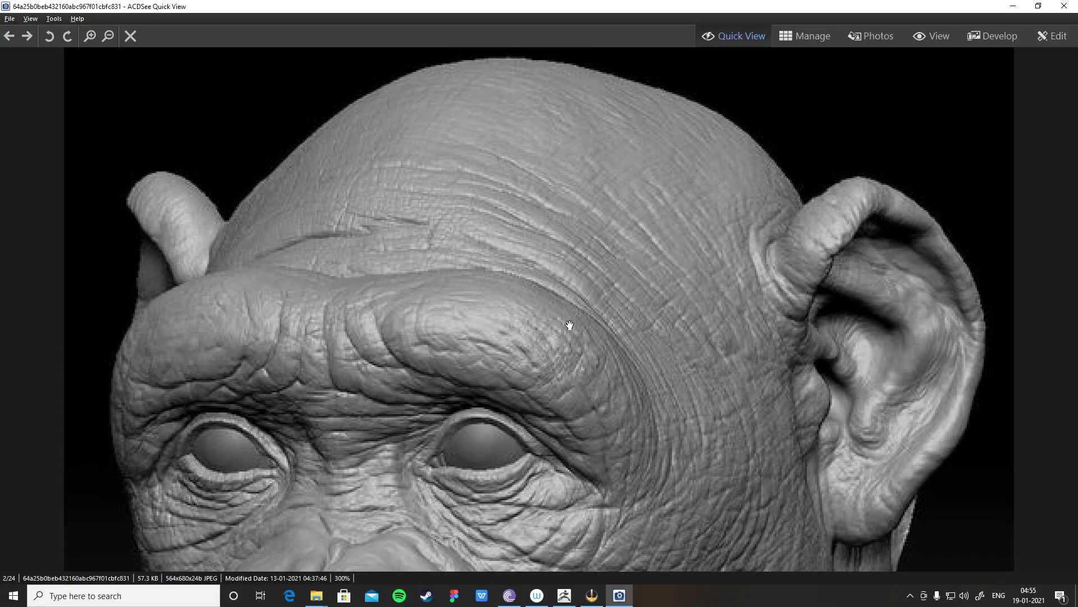
key(alt+Tab)
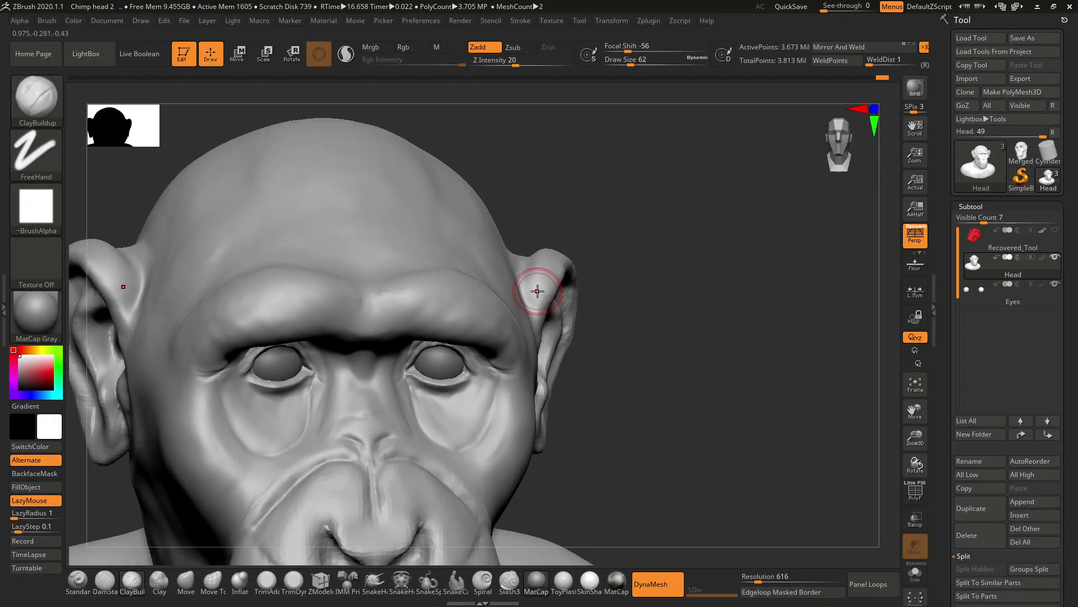
key(alt+Tab)
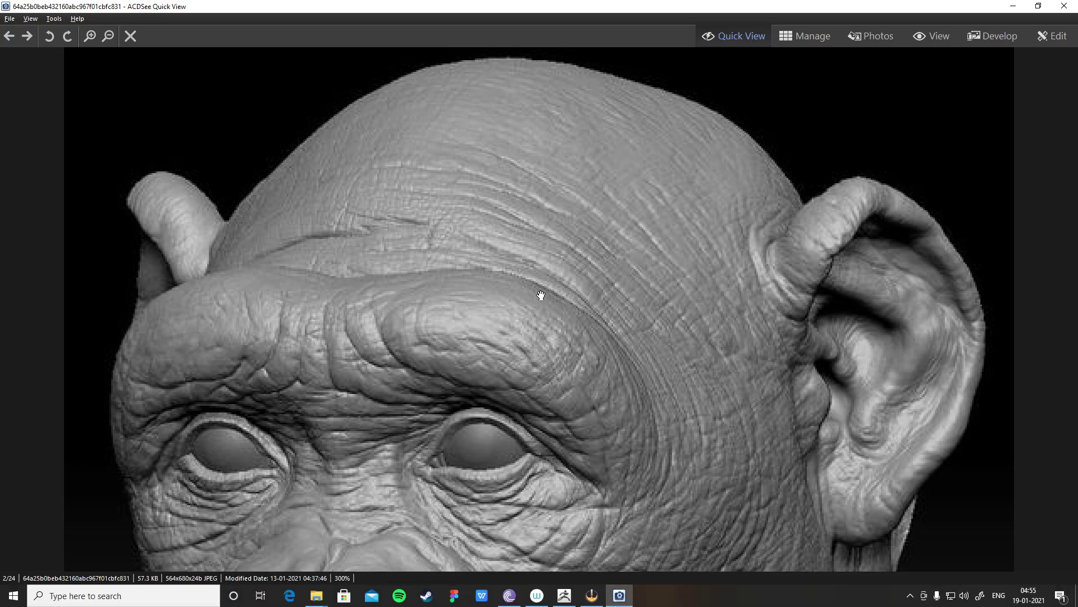
drag(515, 381, 520, 317)
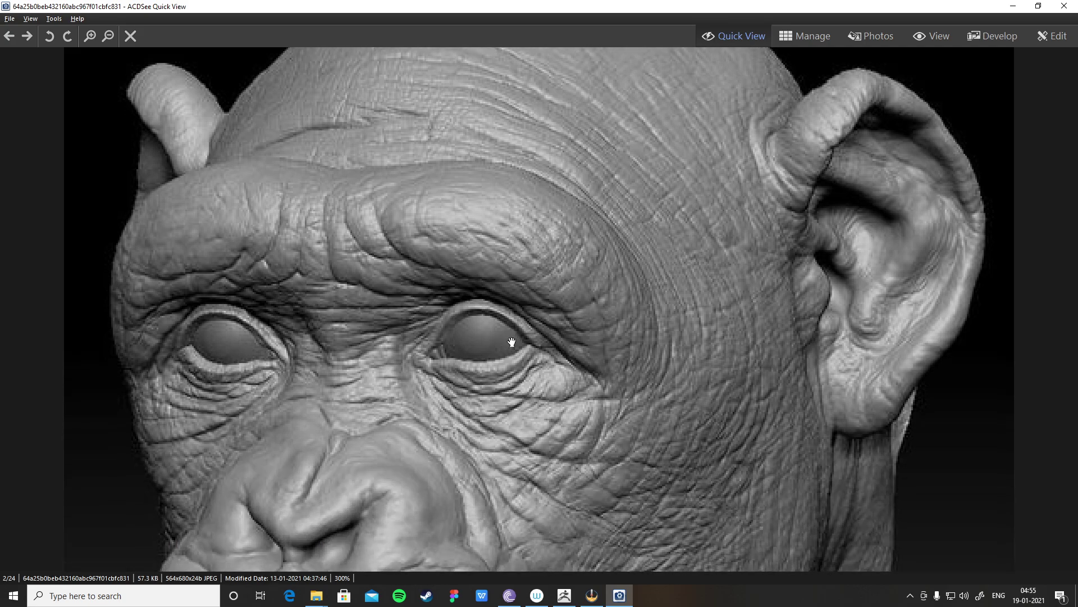
key(alt+Tab)
key(alt+Tab)
scroll(507, 337, down, 2)
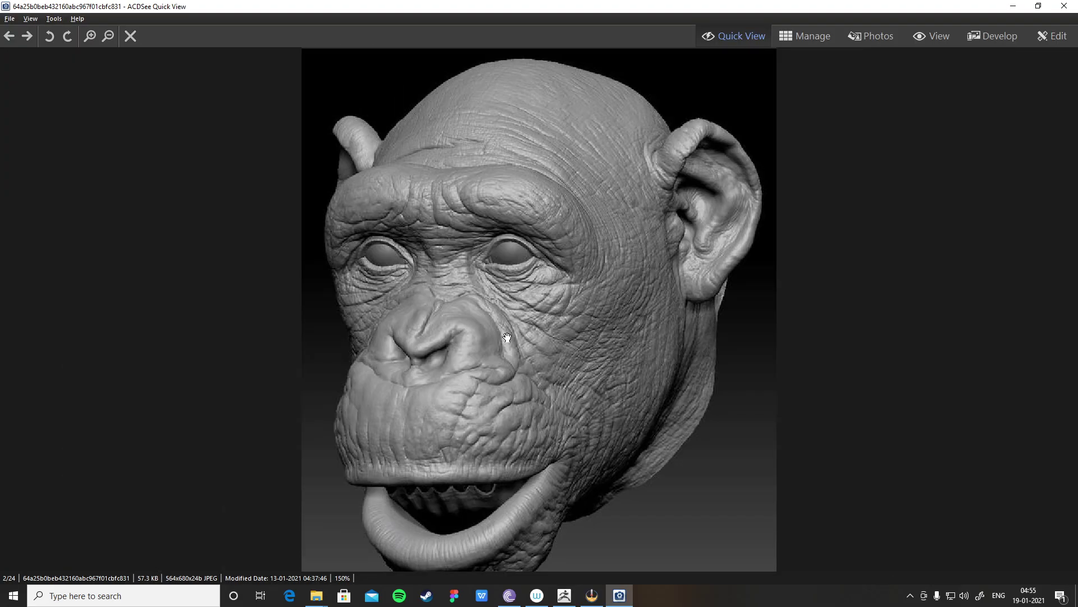
Browse the other chimp reference photos in ACDSee, examining the brows, eye surroundings and nose bridge up close.
key(Page_Up)
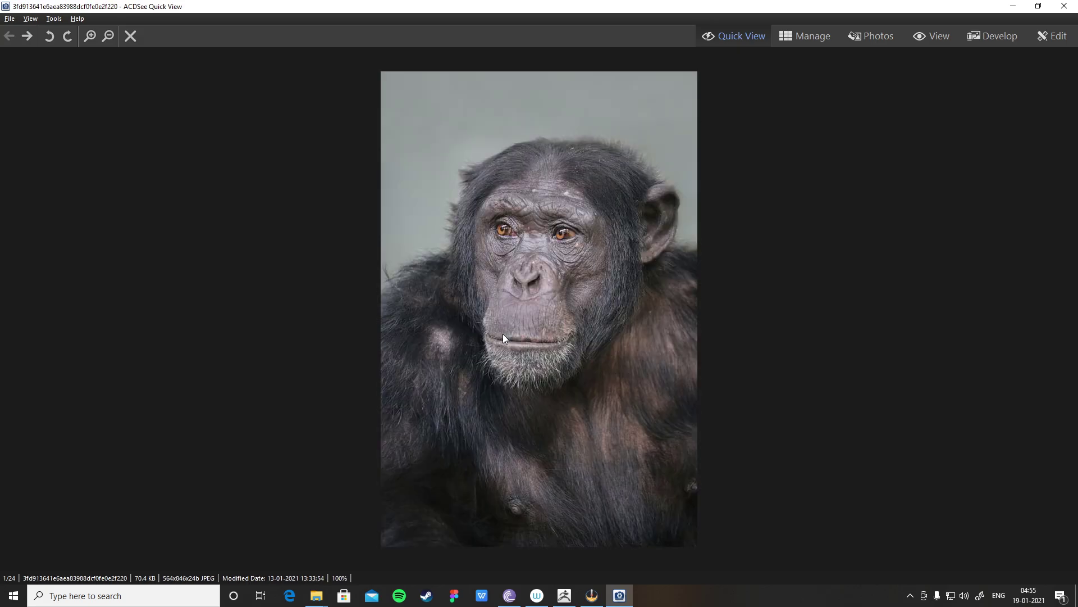
scroll(503, 333, up, 2)
drag(520, 263, 503, 374)
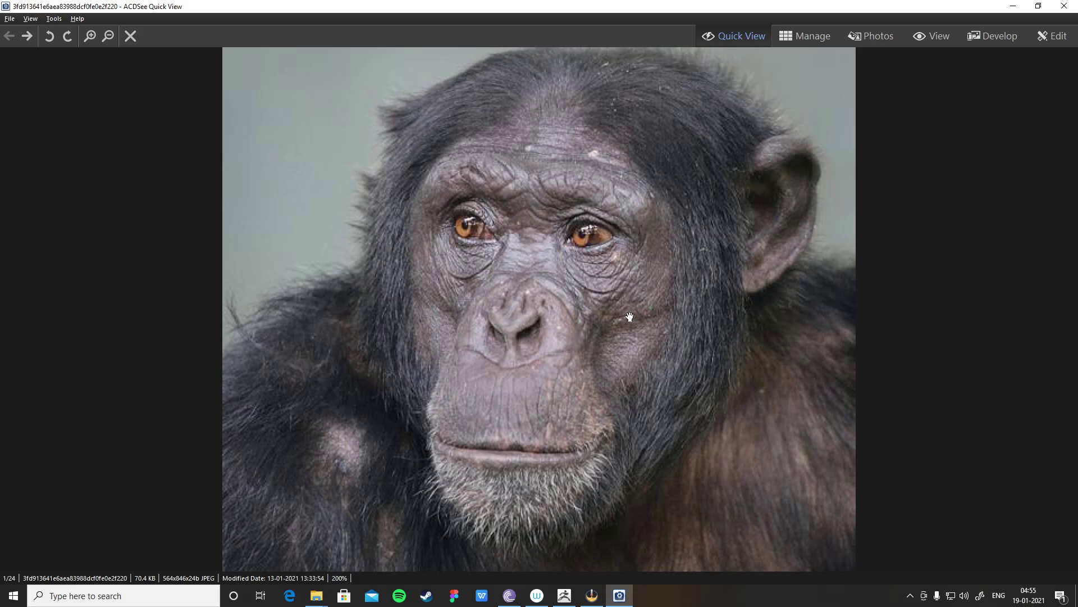
key(Page_Down)
key(Page_Down)
key(Page_Down)
key(Page_Up)
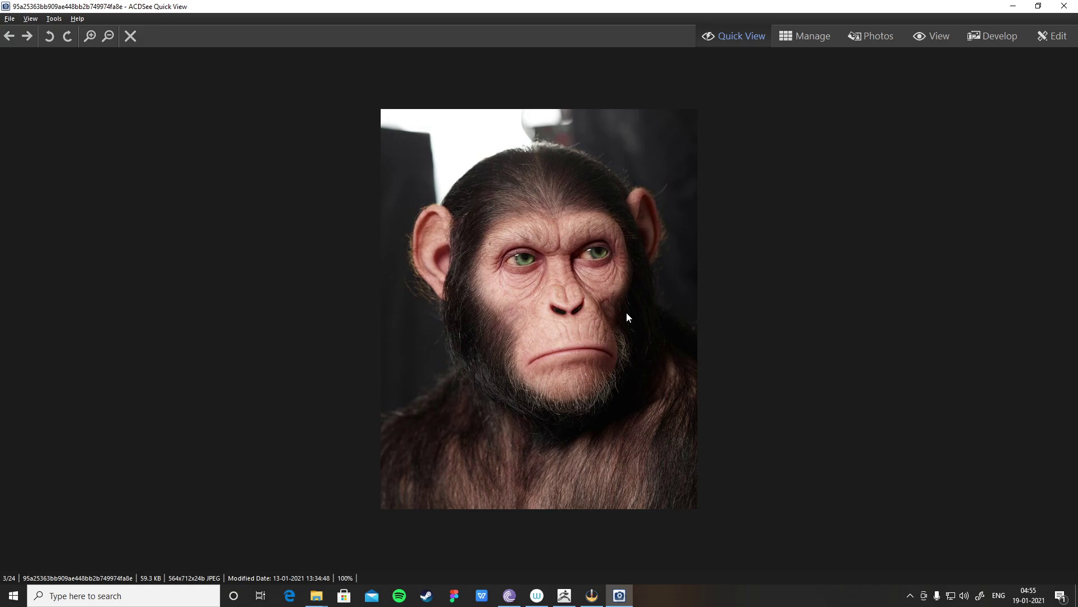
key(Page_Down)
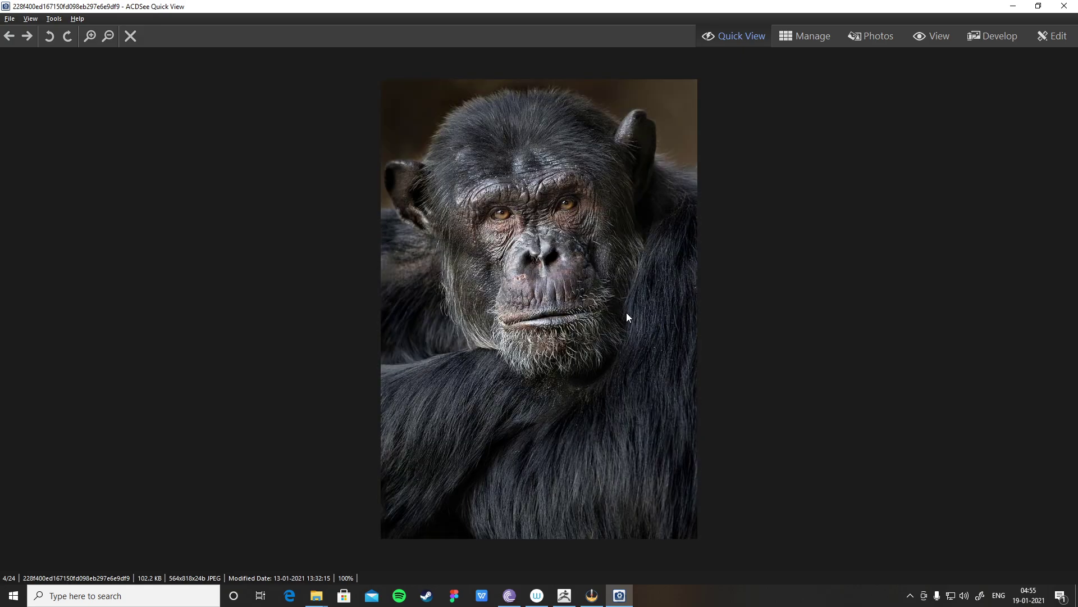
ctrl+scroll(627, 313, up, 2)
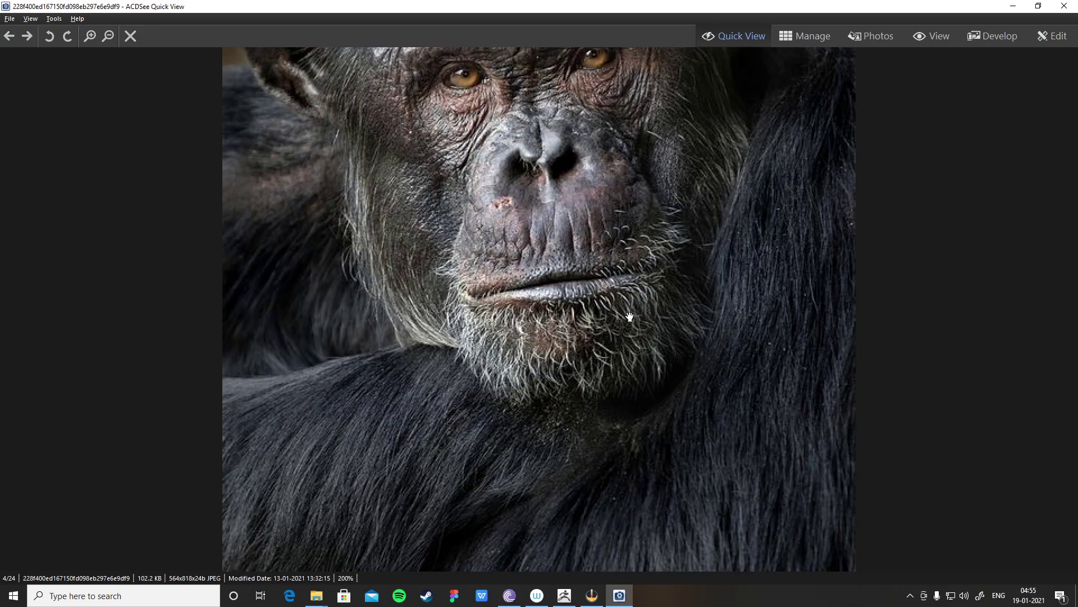
drag(630, 316, 464, 530)
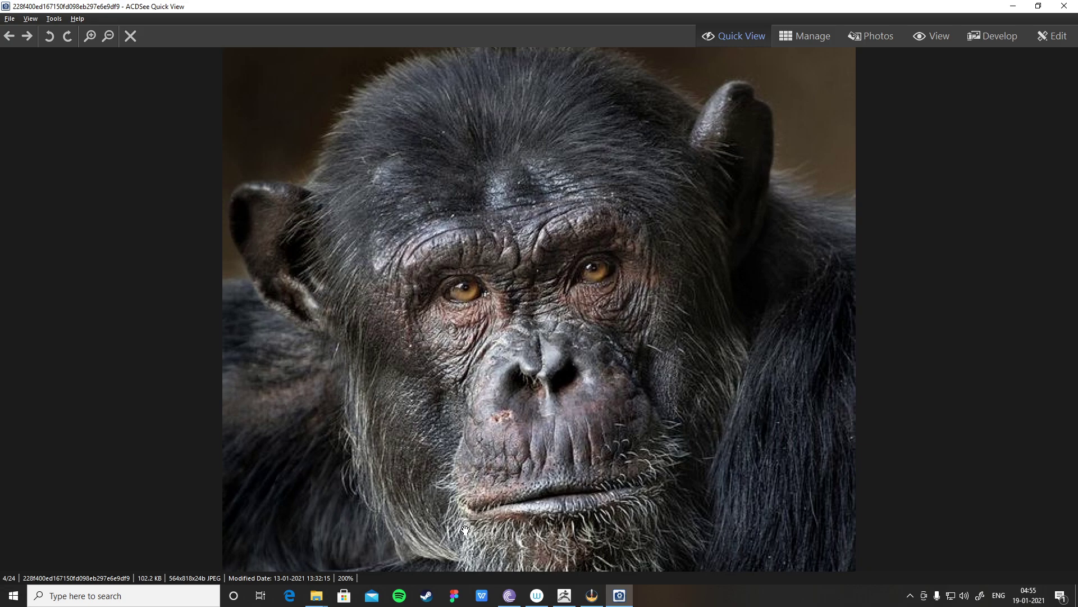
scroll(411, 534, down, 3)
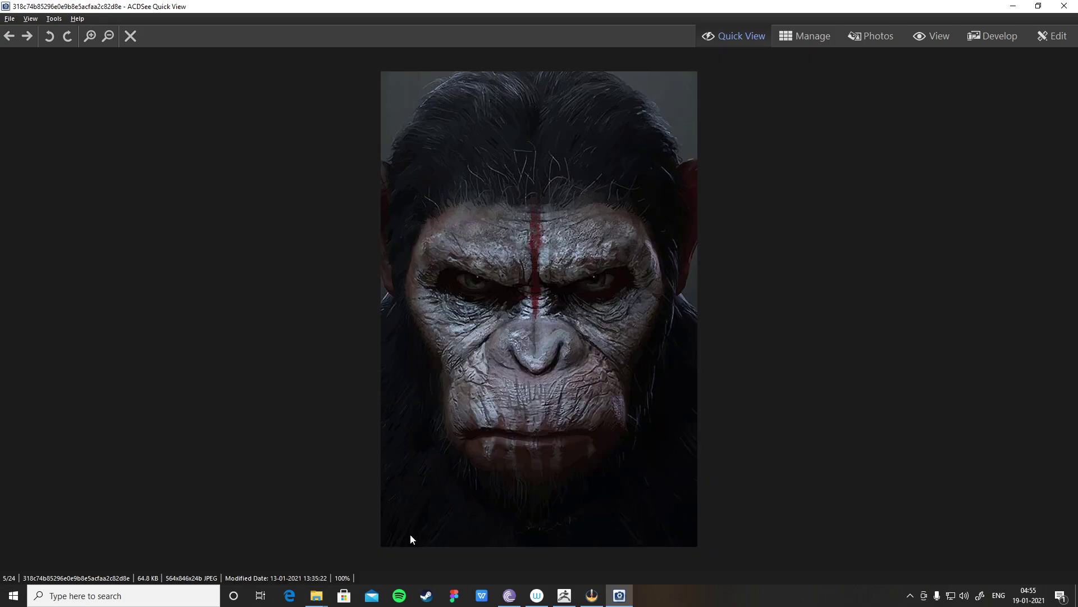
scroll(411, 538, down, 2)
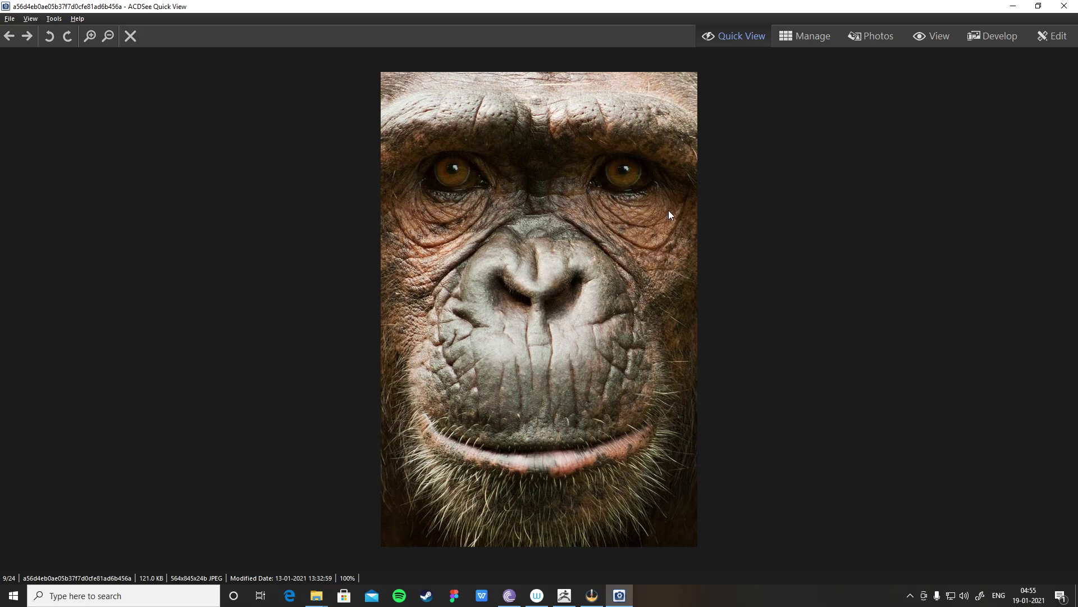
Switch between ZBrush and ACDSee to compare the bust's front view with the close-up chimp face photo.
key(alt+Tab)
alt+drag(636, 266, 700, 223)
key(alt+Tab)
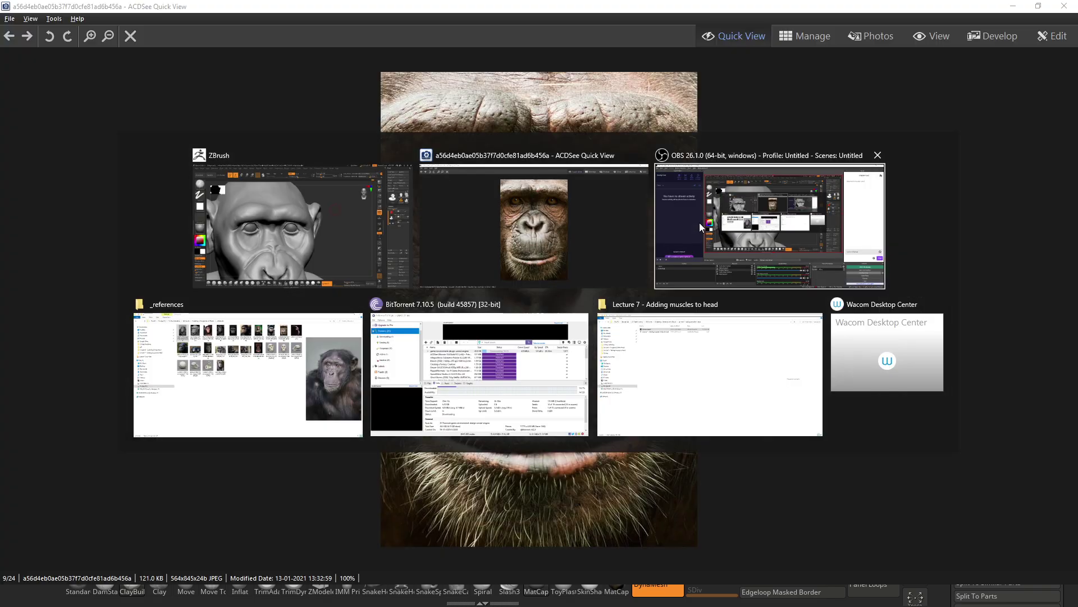
key(alt+Tab)
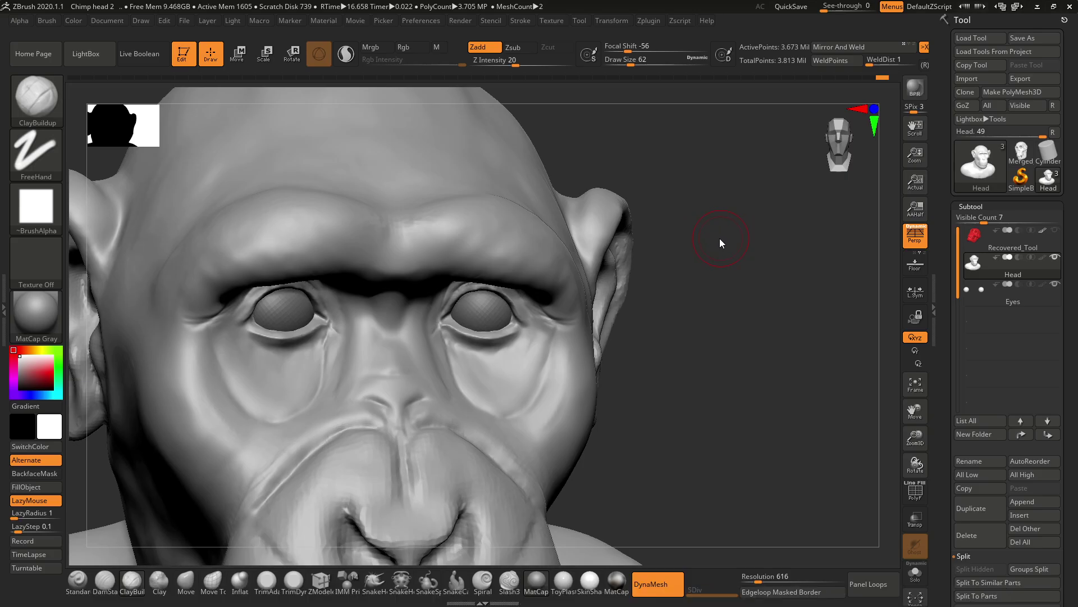
key(alt+Tab)
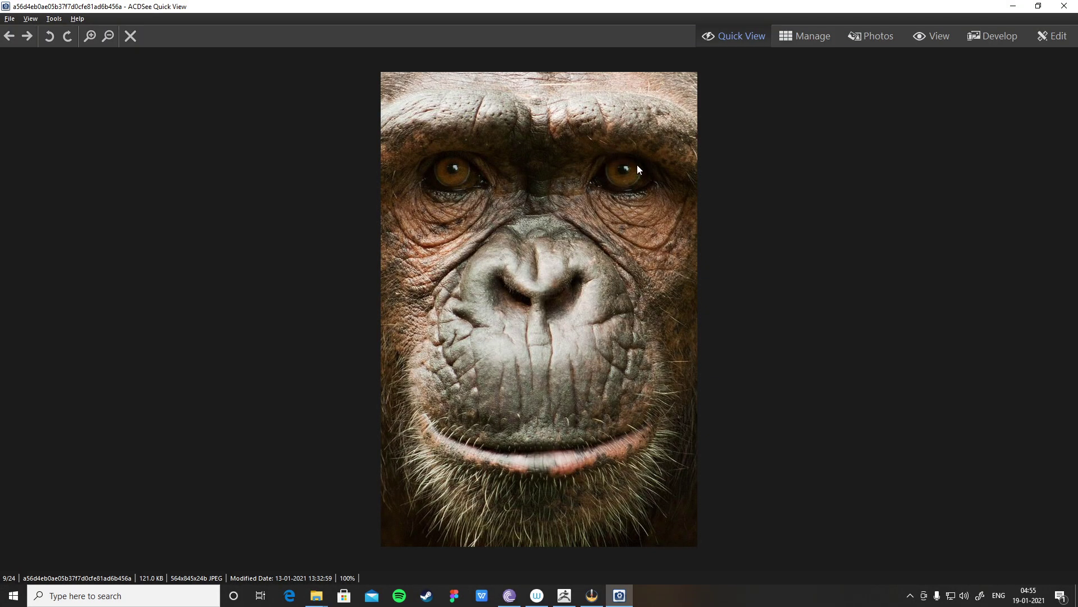
key(alt+Tab)
drag(740, 271, 733, 228)
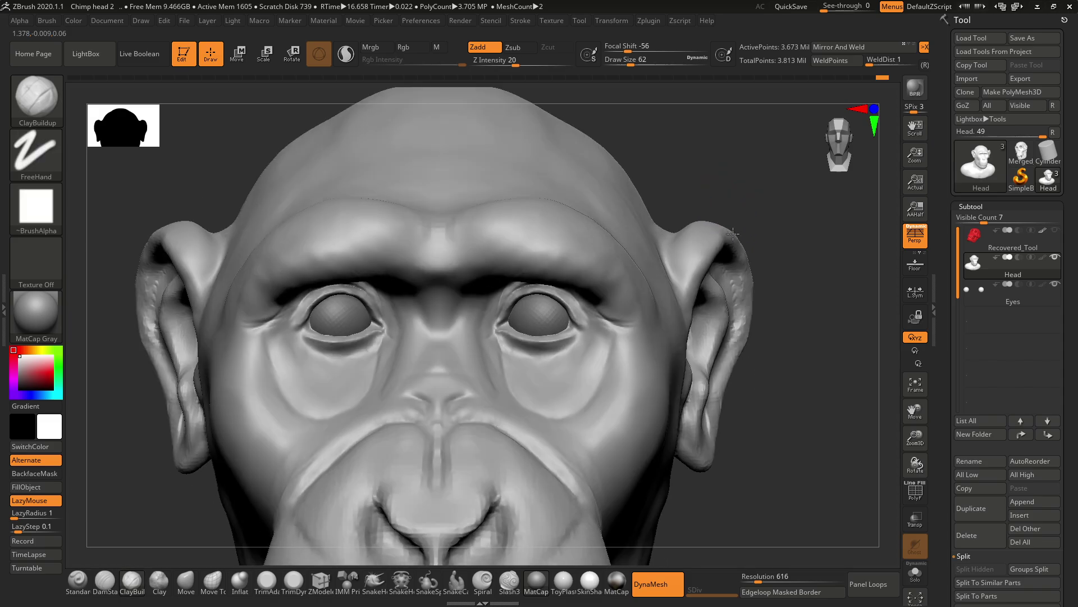
key(alt+Tab)
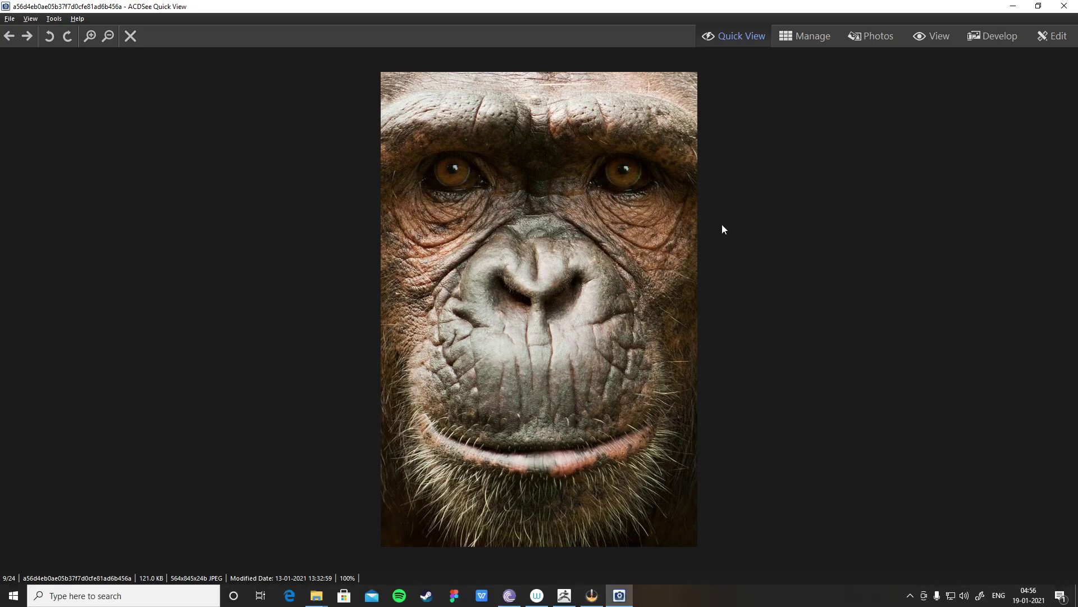
key(alt+Tab)
In ZBrush, build up the hollows above the upper eyelids under the brow ridge with ClayBuildup at Draw Size 62.
mouse_move(723, 180)
mouse_down()
mouse_move(720, 193)
mouse_move(767, 118)
mouse_move(771, 90)
mouse_move(725, 154)
mouse_move(724, 173)
mouse_up()
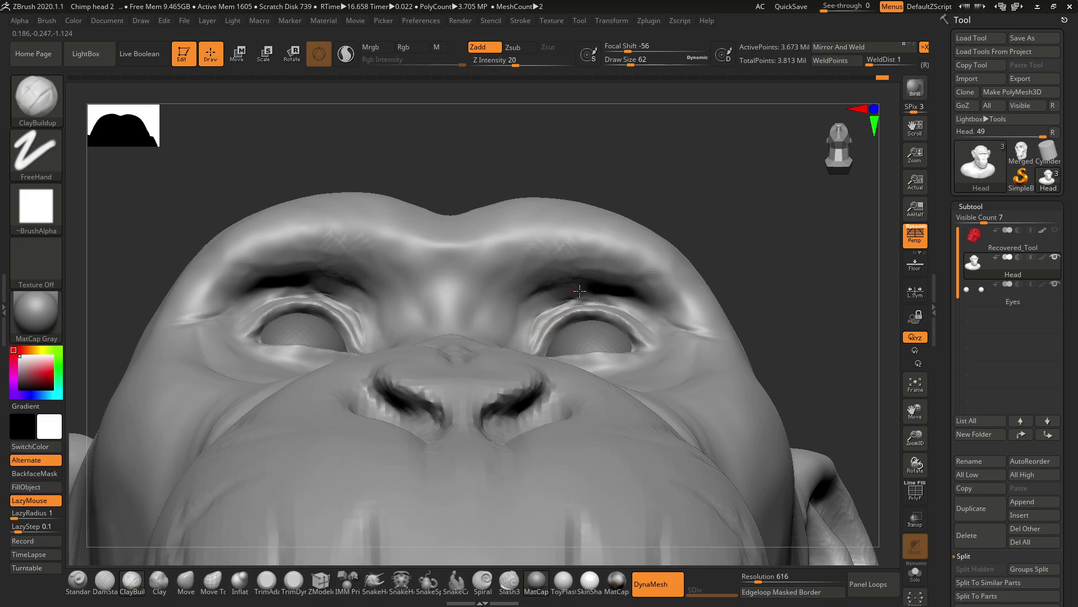
drag(620, 293, 610, 289)
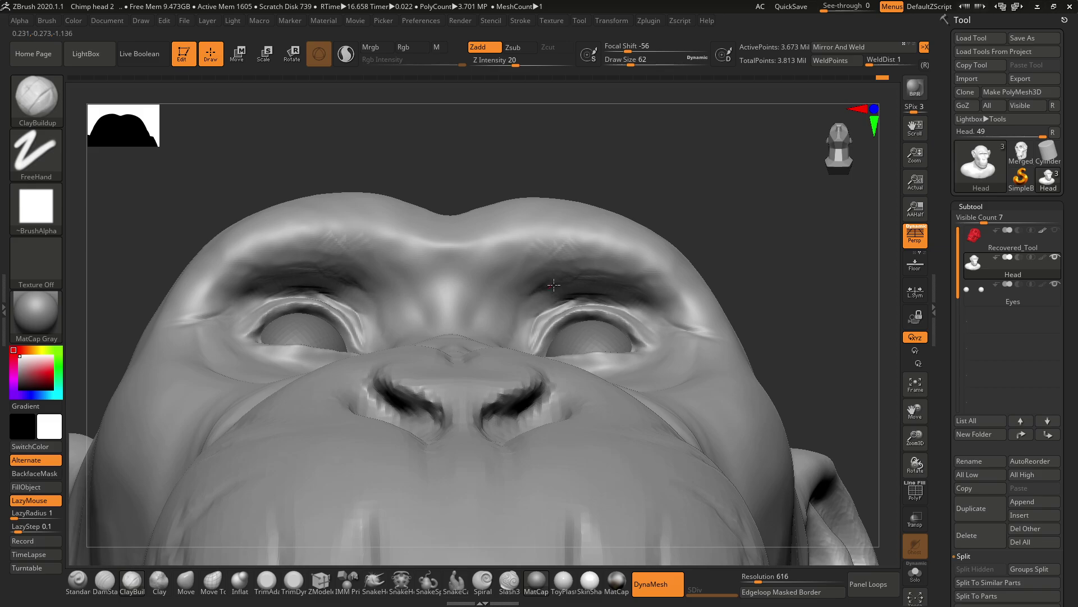
mouse_move(652, 211)
mouse_down()
mouse_move(725, 250)
mouse_move(637, 224)
mouse_up()
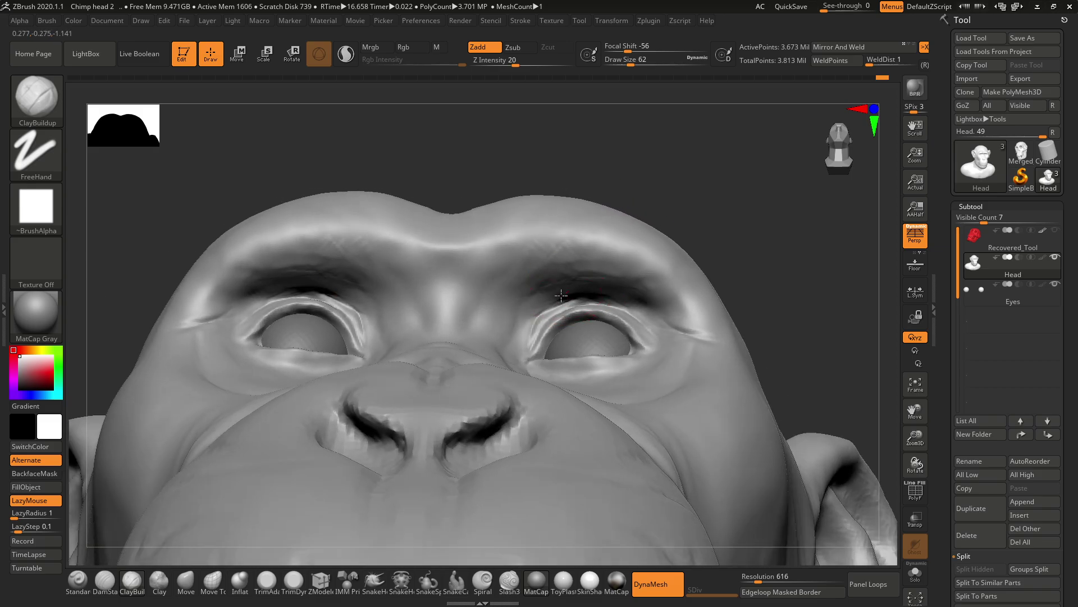
mouse_move(539, 317)
mouse_down()
mouse_move(569, 295)
mouse_move(632, 296)
mouse_up()
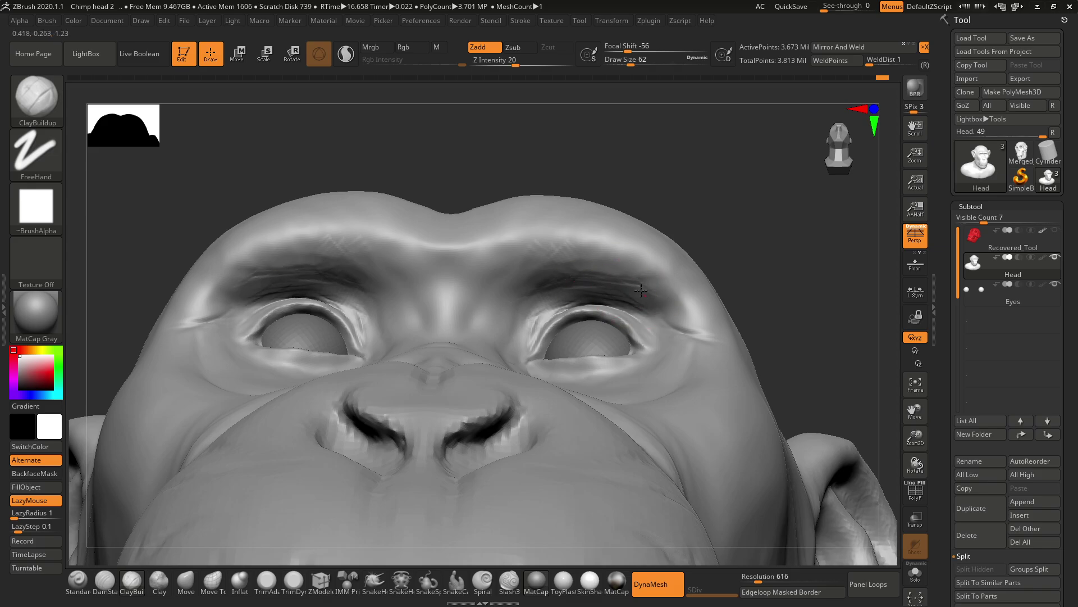
drag(674, 214, 686, 243)
drag(672, 190, 600, 222)
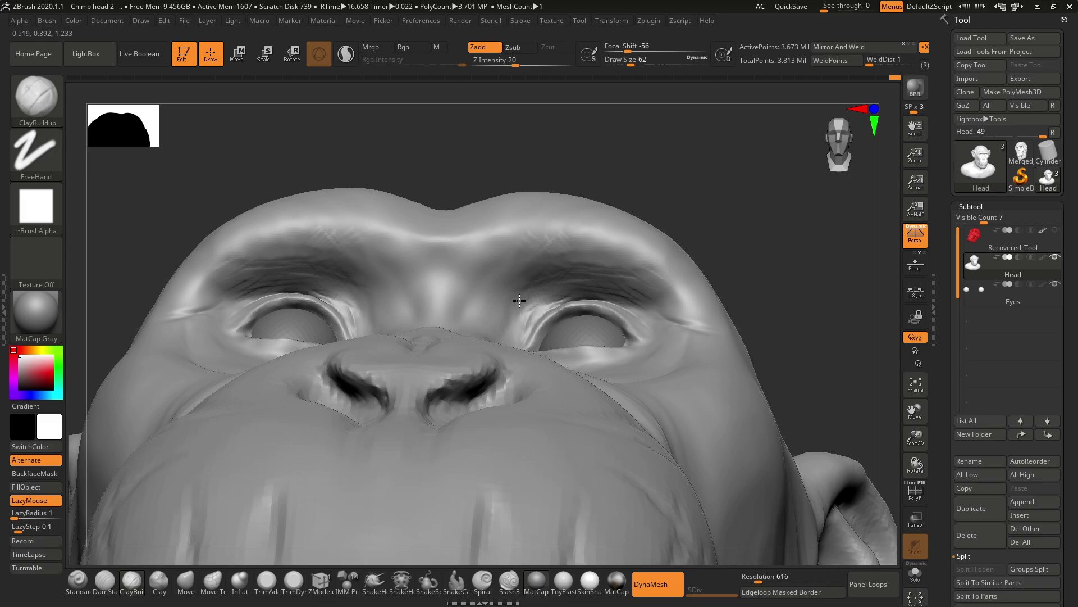
Add more ClayBuildup strokes from above the inner eye corners outward along the underside of the brow ridge.
drag(520, 301, 527, 291)
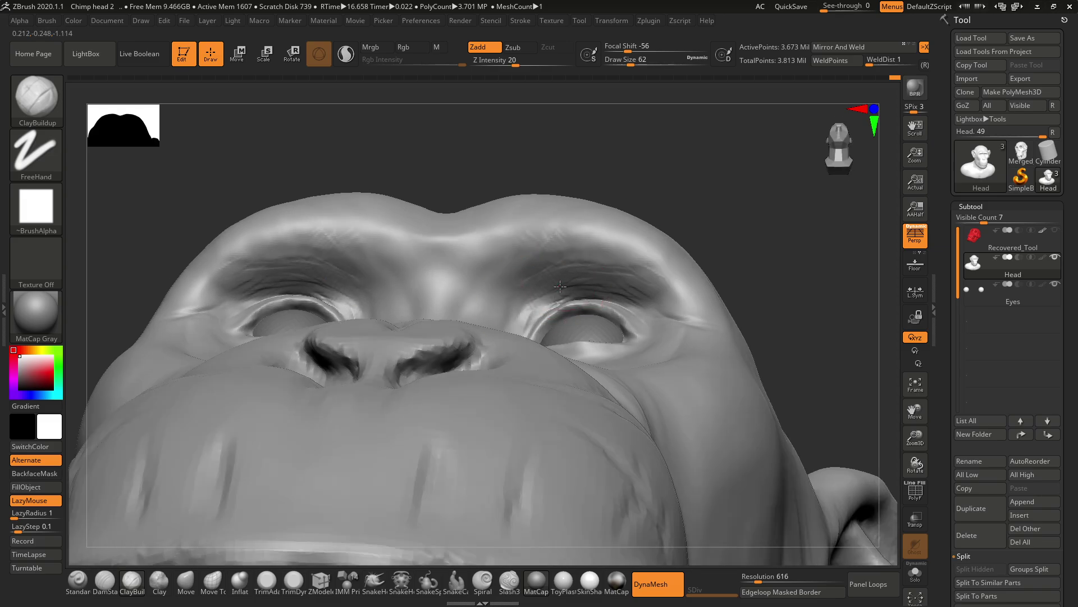
drag(664, 212, 677, 240)
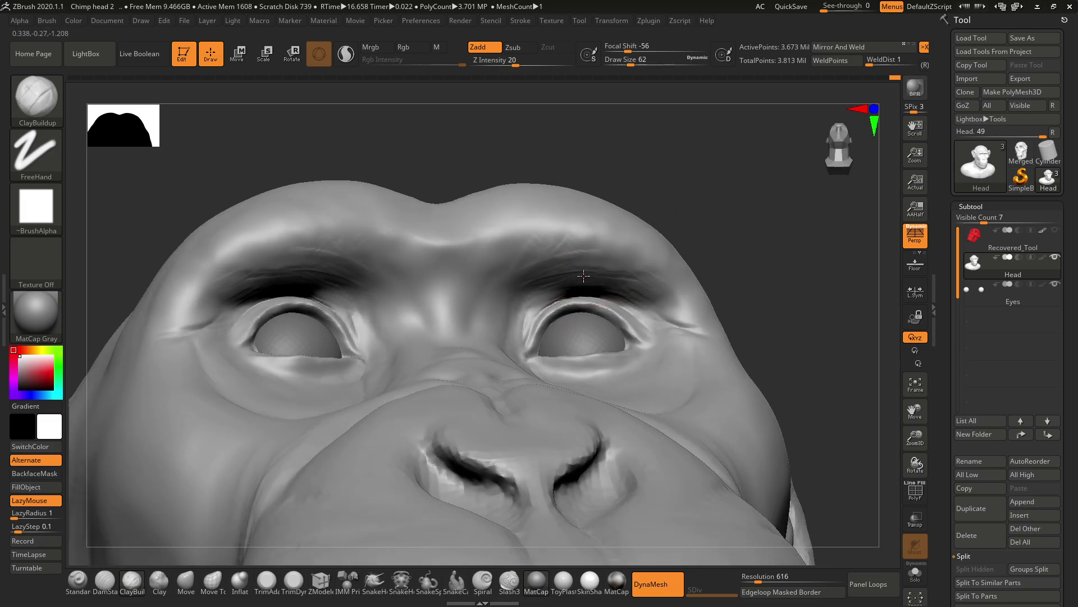
mouse_move(612, 267)
mouse_down()
mouse_move(638, 281)
mouse_move(558, 260)
mouse_move(591, 245)
mouse_up()
drag(664, 219, 666, 240)
right_drag(666, 241, 764, 180)
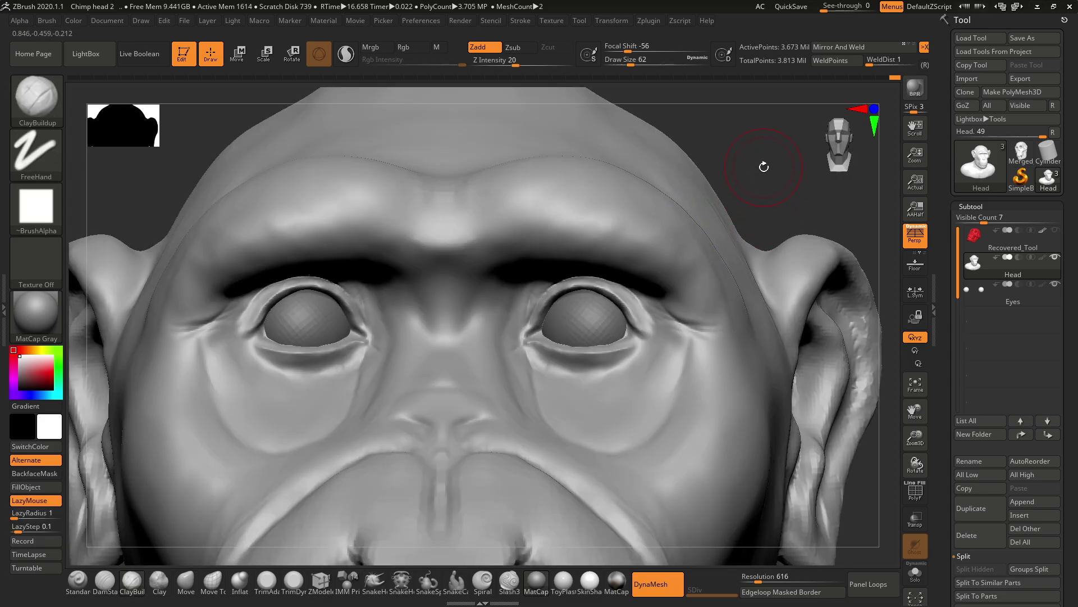
Compare the brow ridge and eye sockets from the front with the close-up chimp photo in ACDSee.
key(alt+Tab)
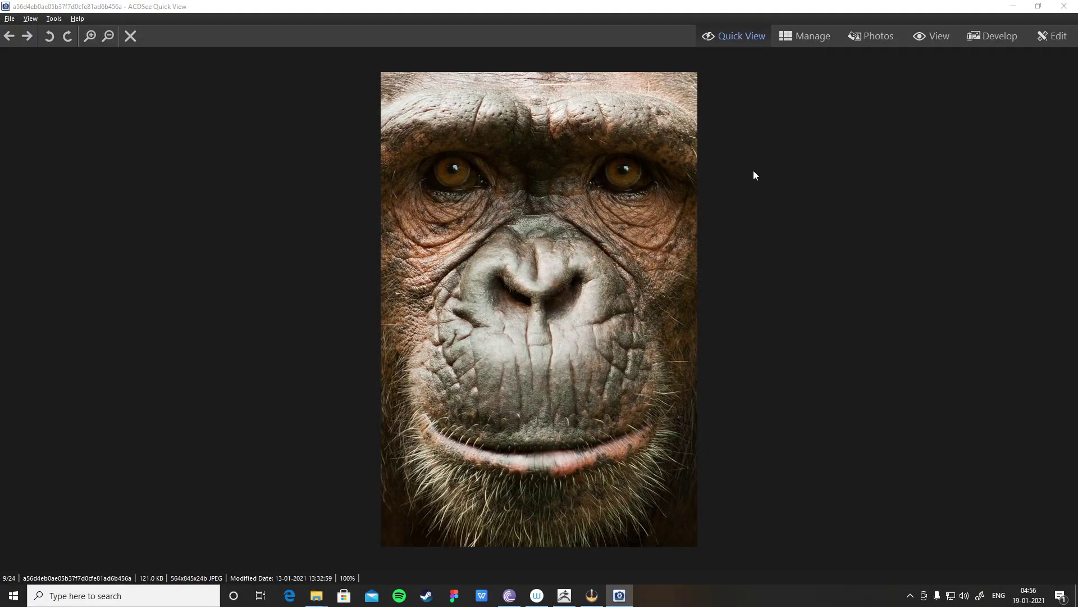
key(alt+Tab)
right_drag(727, 157, 719, 189)
key(alt+Tab)
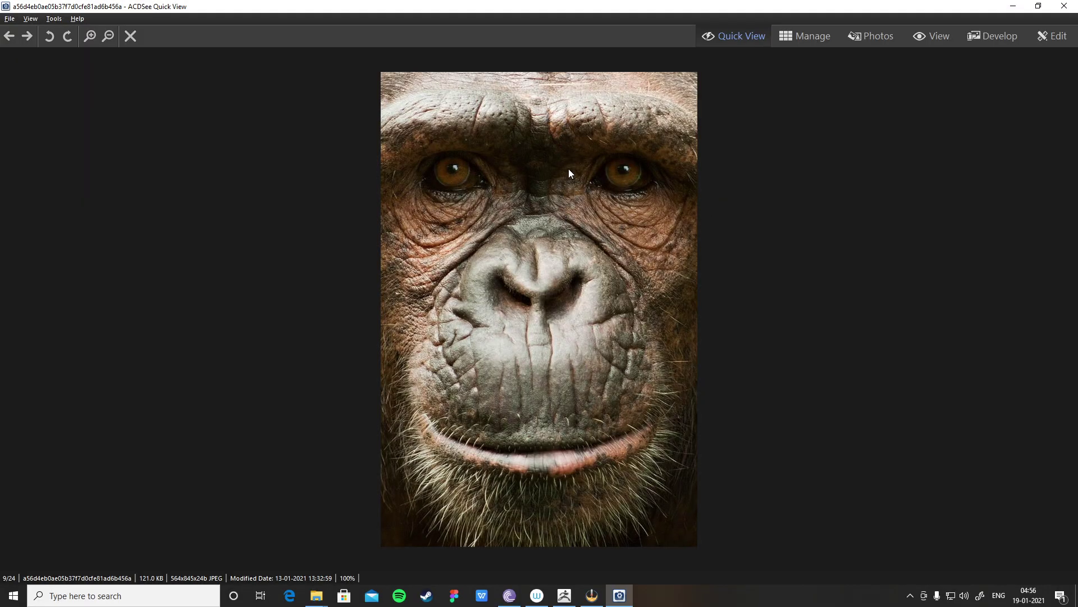
key(alt+Tab)
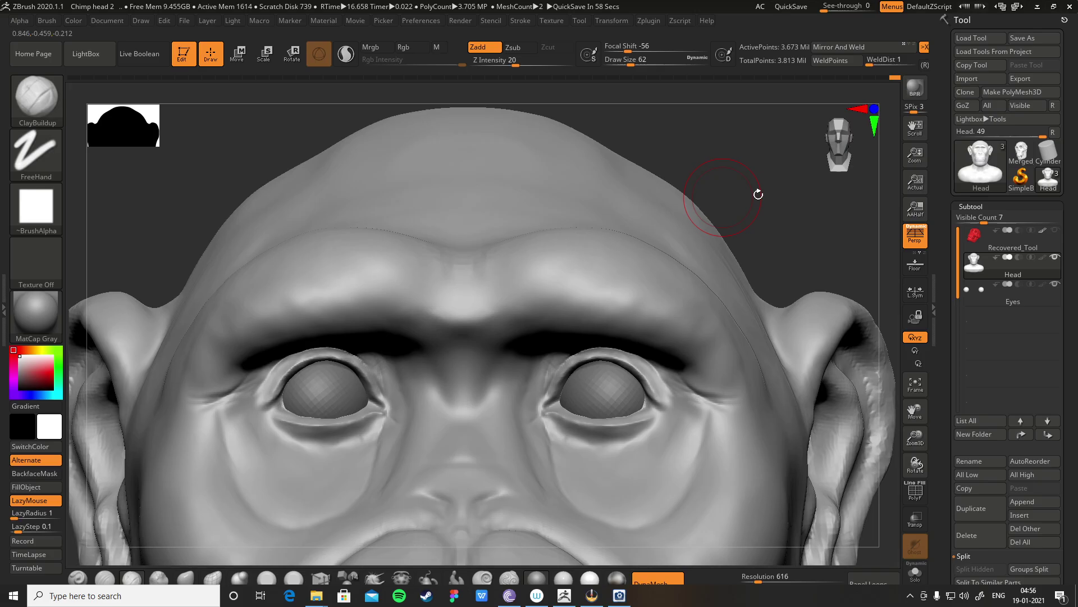
Sculpt the inner ends of the brows and the area between them with ClayBuildup at Draw Size 62, checking the chimp photo, and smooth the strokes.
mouse_move(746, 169)
alt+right_down()
mouse_move(760, 199)
mouse_move(669, 198)
alt+right_up()
drag(569, 323, 556, 353)
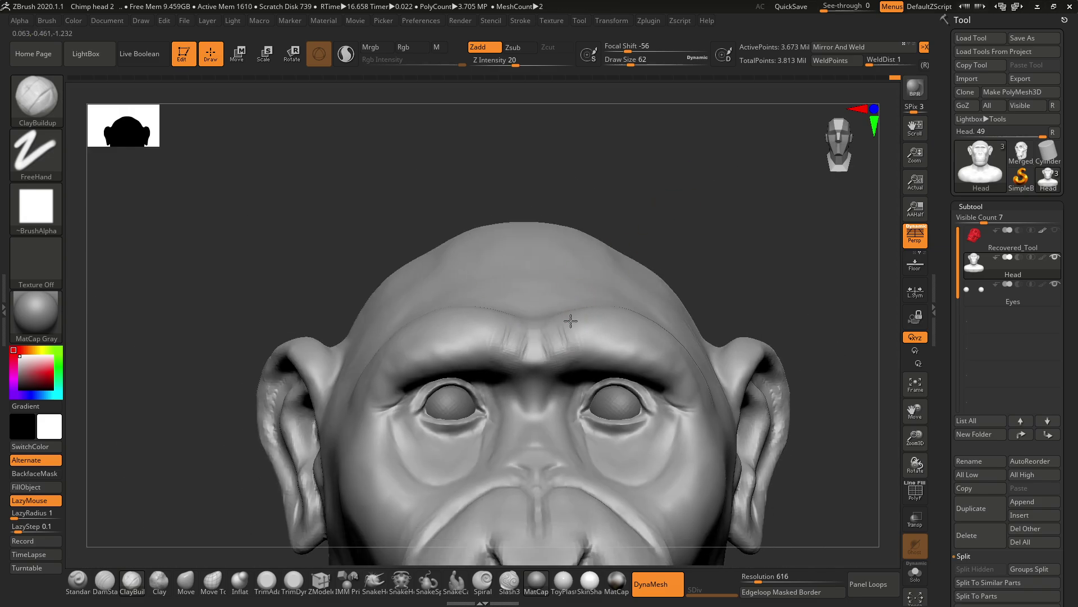
drag(557, 352, 544, 366)
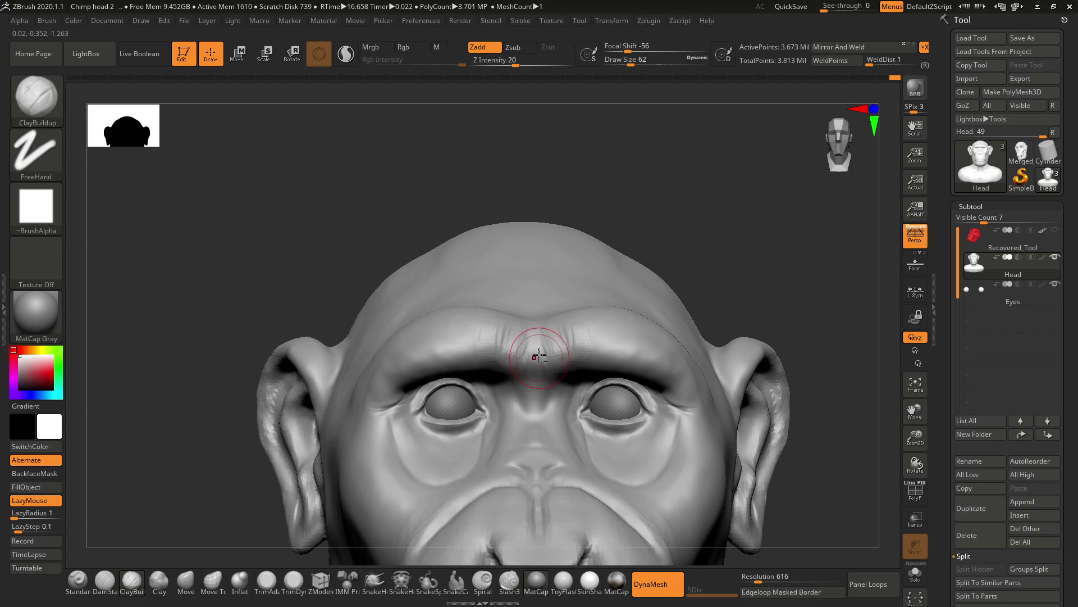
key(alt+Tab)
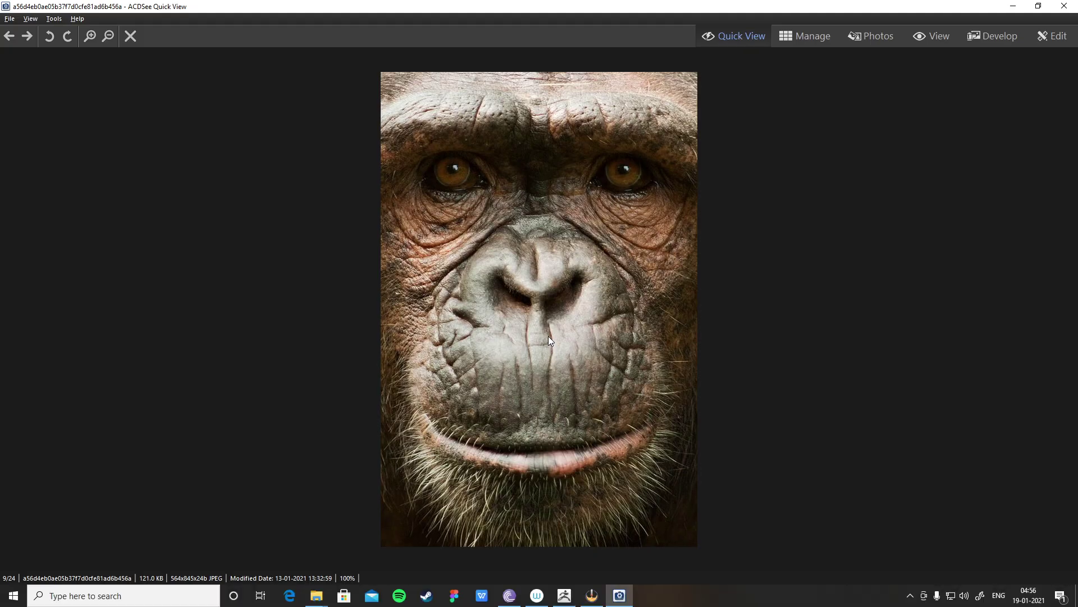
key(alt+Tab)
drag(550, 342, 538, 358)
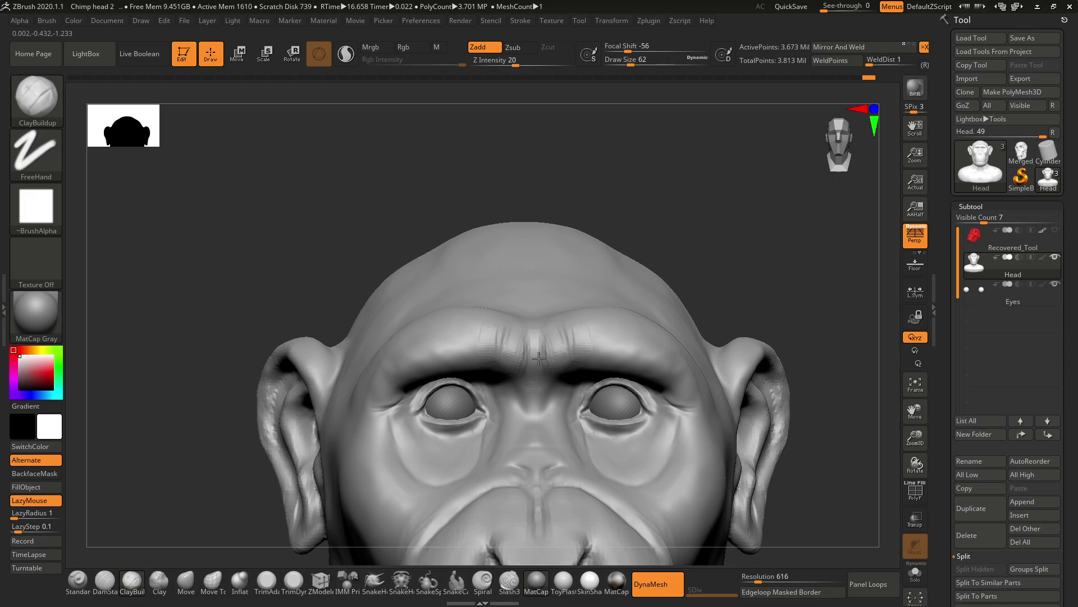
key(shift)
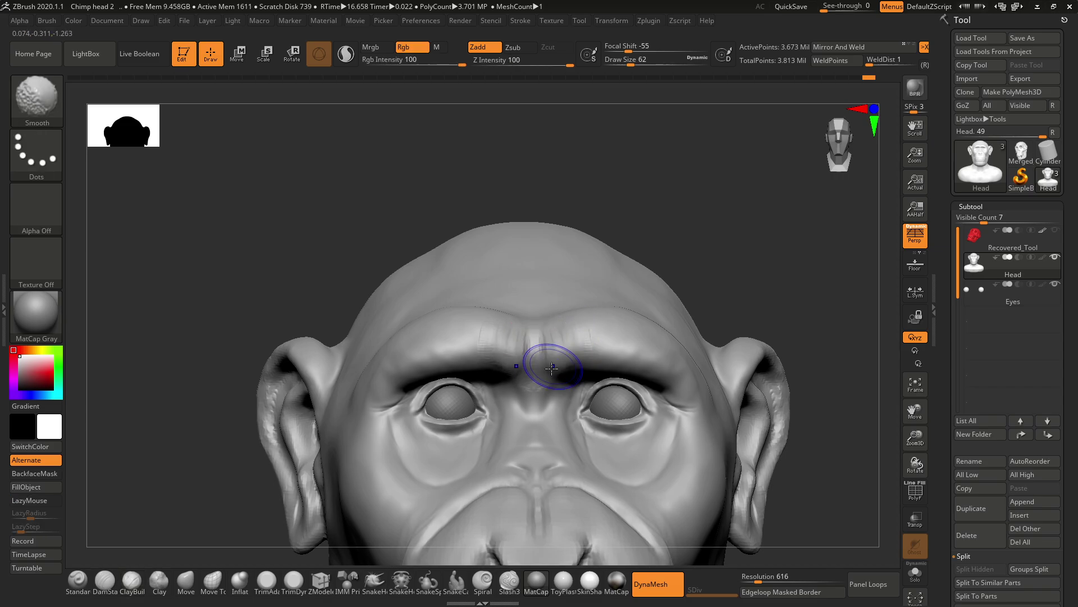
Build up the upper side of the brow ridge with ClayBuildup at Draw Size 101, working from above, and smooth it.
mouse_move(686, 241)
alt+mouse_down()
mouse_move(799, 300)
mouse_move(702, 264)
alt+mouse_up()
key(alt+Tab)
key(alt+Tab)
key(space)
drag(571, 301, 578, 301)
mouse_move(756, 283)
mouse_down()
mouse_move(717, 250)
mouse_move(715, 207)
mouse_move(565, 309)
mouse_move(624, 306)
mouse_move(511, 313)
mouse_up()
mouse_move(591, 293)
mouse_down()
mouse_move(527, 335)
mouse_move(592, 303)
mouse_move(620, 318)
mouse_up()
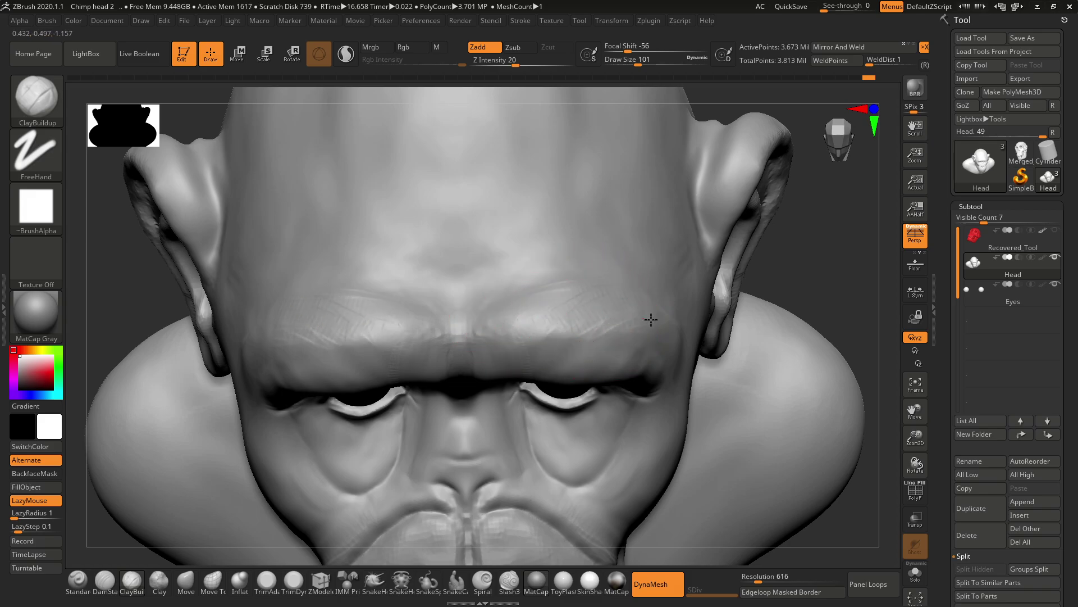
key(shift)
Check the photo, fill the inner undersides of the brows beside the nose bridge with ClayBuildup at Draw Size 56, and smooth them.
mouse_move(802, 224)
mouse_down()
mouse_move(781, 221)
mouse_move(781, 241)
mouse_move(756, 200)
mouse_move(747, 217)
mouse_move(732, 197)
mouse_move(747, 157)
mouse_move(730, 191)
mouse_up()
key(alt+Tab)
key(alt+Tab)
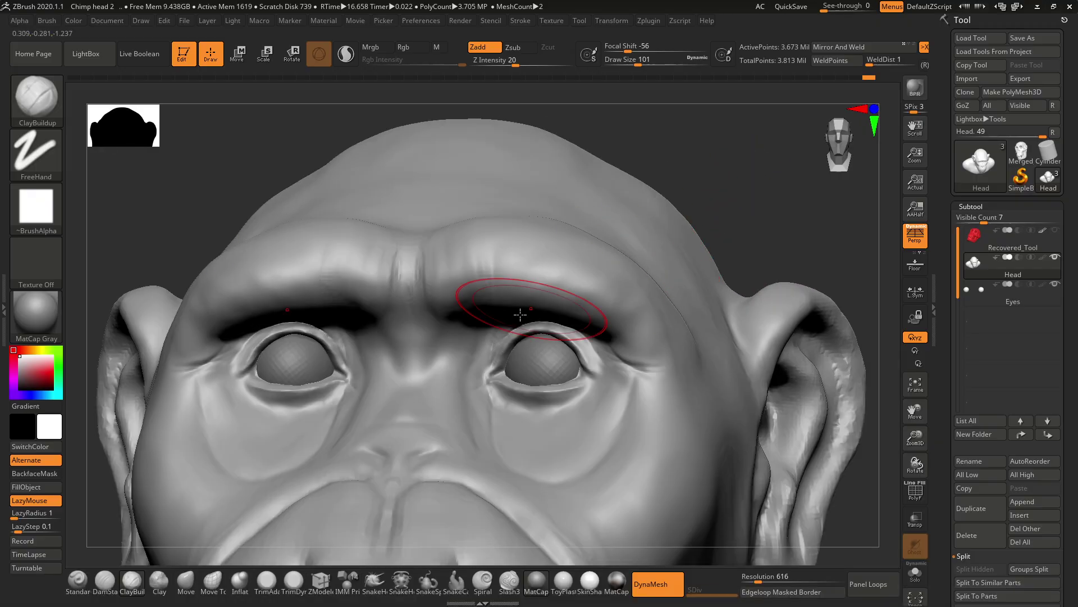
key(space)
drag(475, 329, 462, 330)
drag(696, 190, 693, 124)
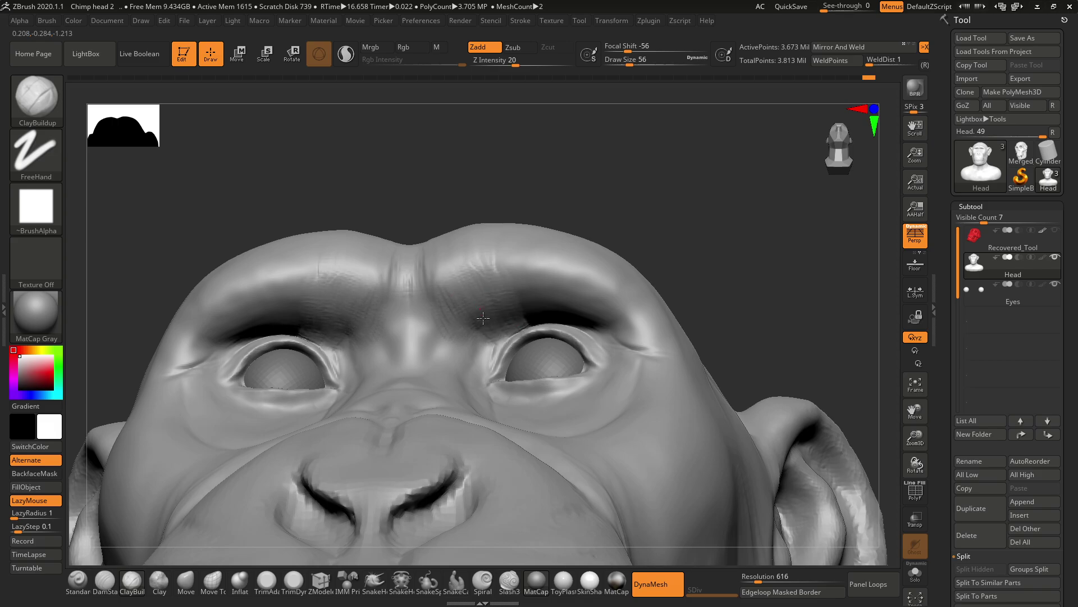
key(shift)
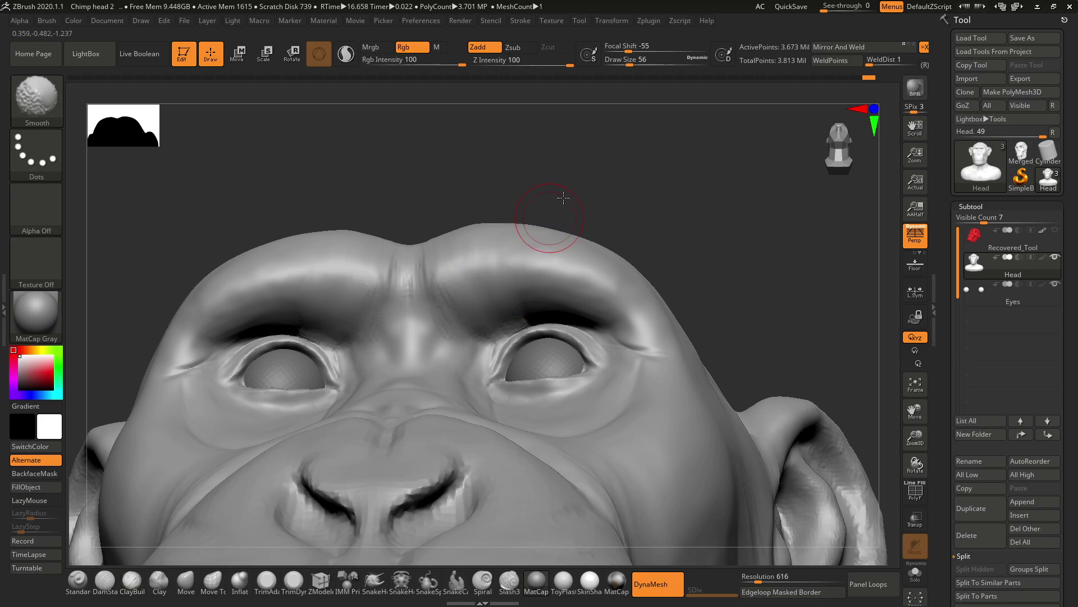
Build up the outer ends of the brow ridge with ClayBuildup at Draw Size 80 and smooth them.
drag(564, 198, 584, 241)
mouse_move(718, 176)
mouse_down()
mouse_move(701, 223)
mouse_move(686, 180)
mouse_move(583, 309)
mouse_up()
key(space)
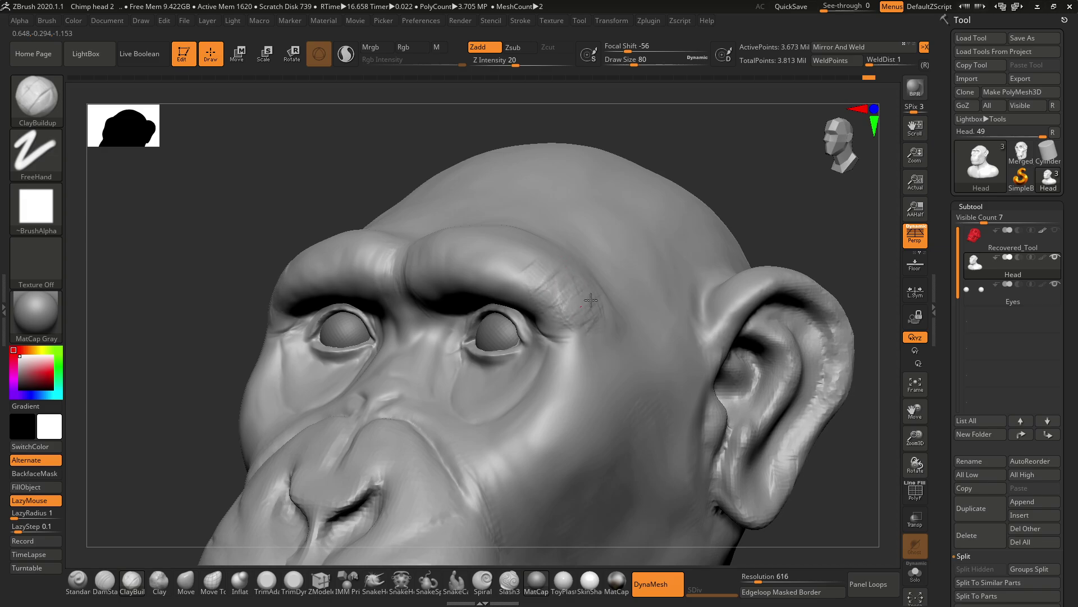
key(shift)
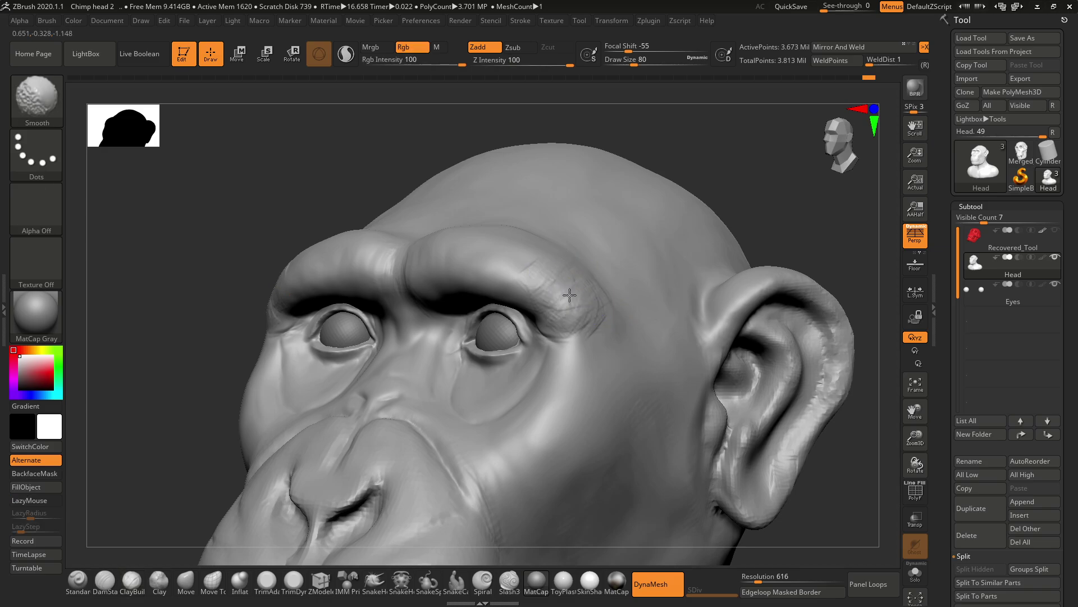
Compare the whole face from the front and at an angle with the close-up chimp photo in ACDSee.
drag(706, 161, 697, 194)
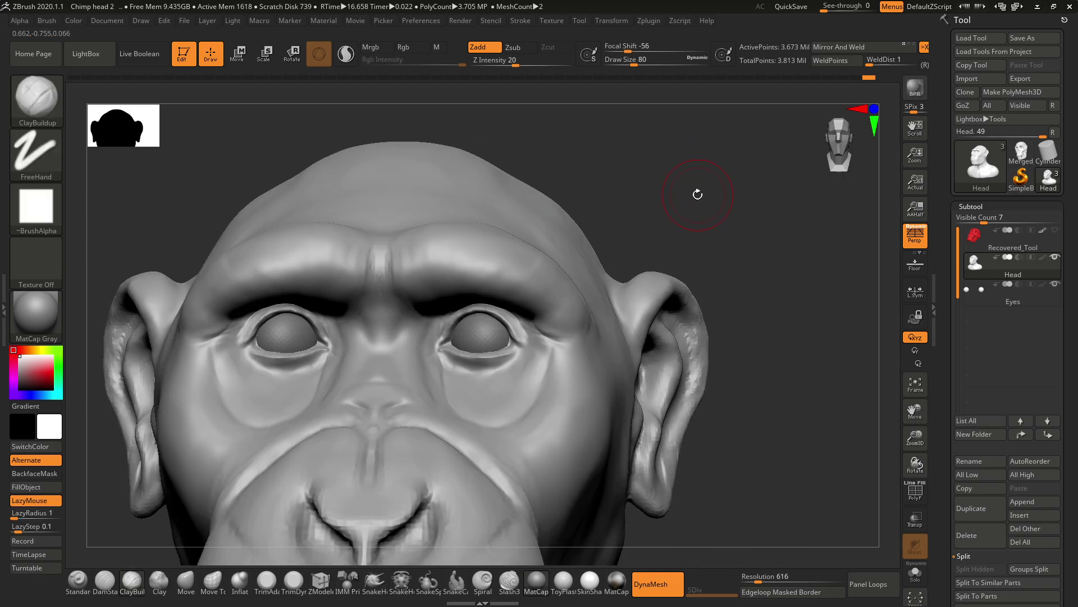
key(alt+Tab)
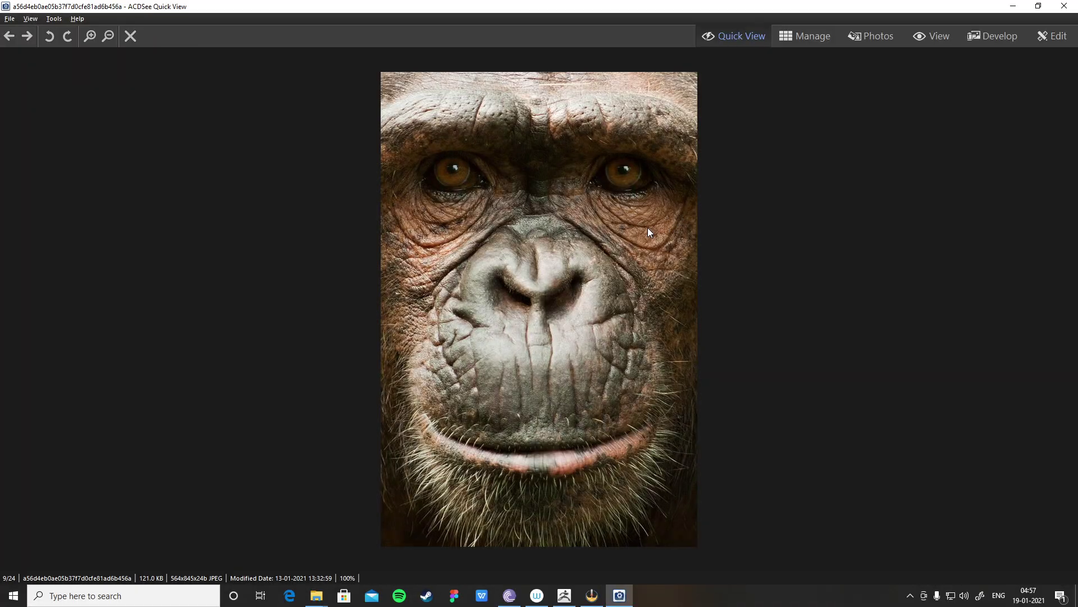
key(alt+Tab)
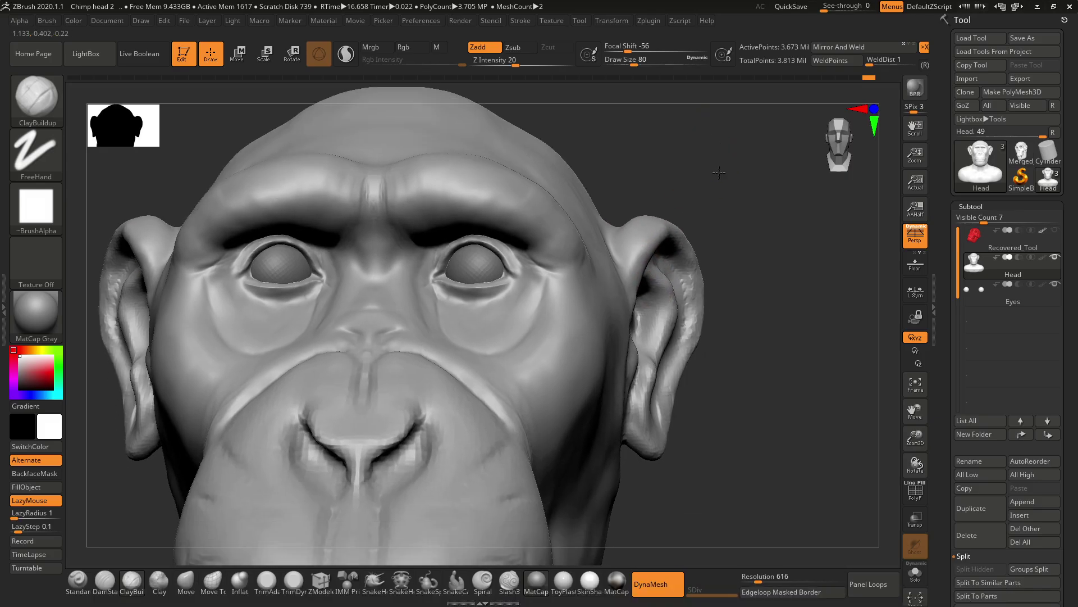
drag(719, 173, 716, 218)
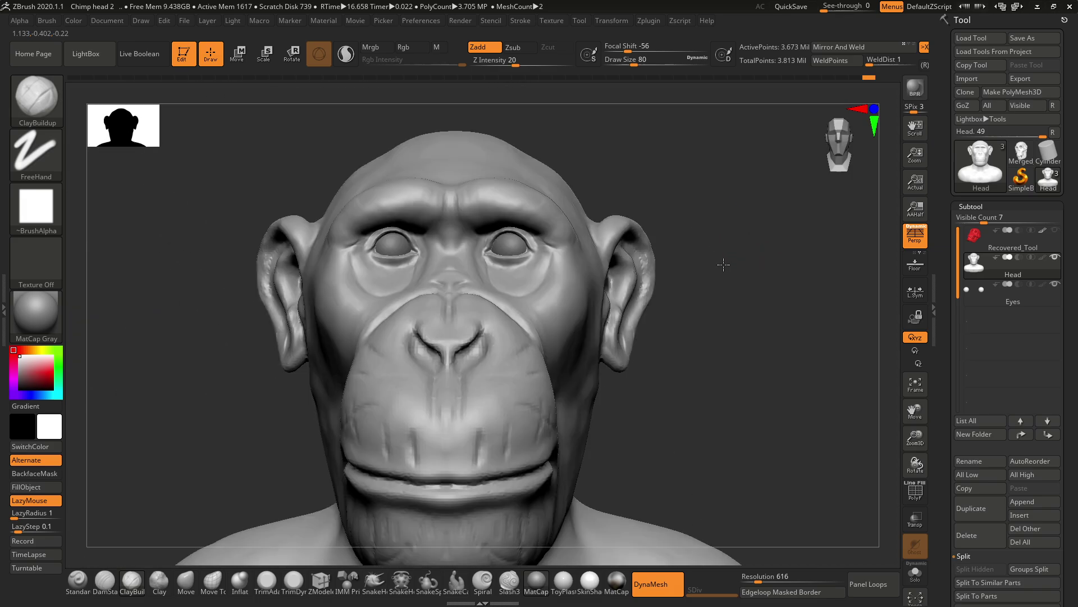
alt+drag(724, 264, 715, 337)
drag(696, 174, 635, 190)
key(alt+Tab)
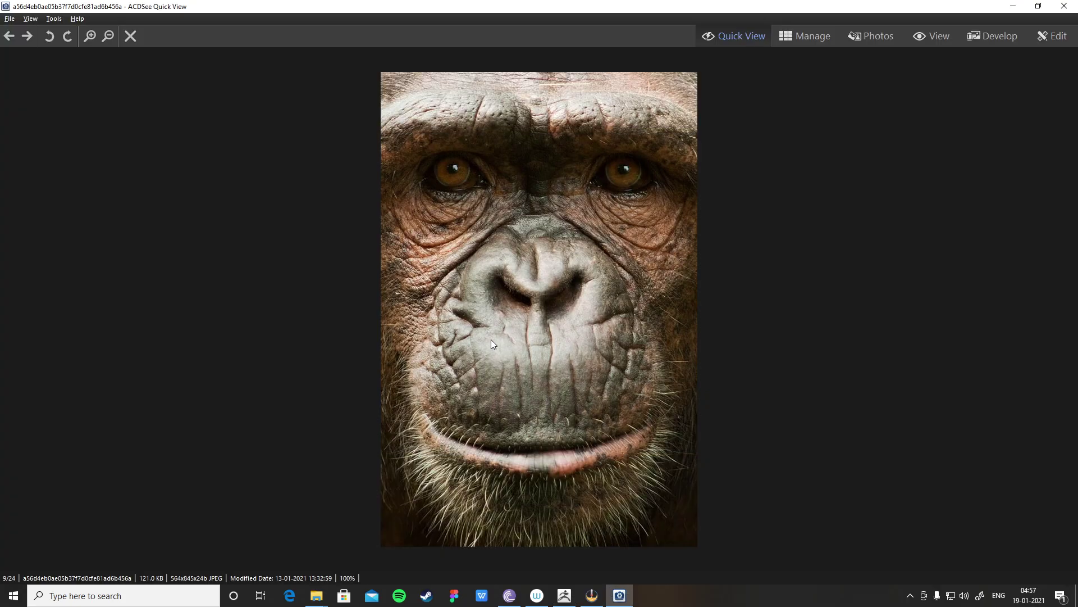
key(alt+Tab)
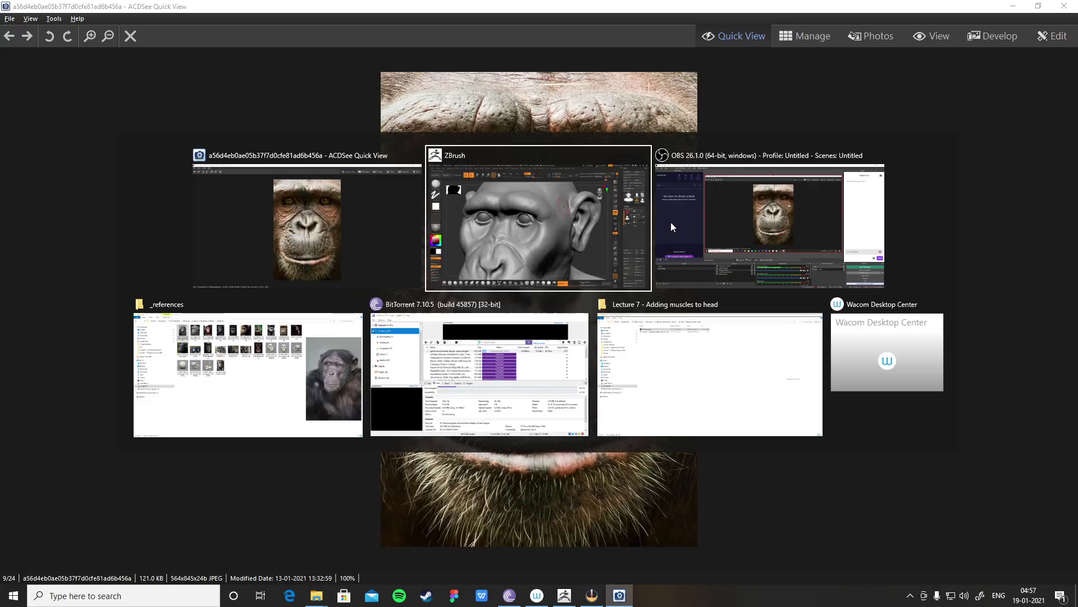
In ZBrush, carve the outline of the under-eye bags from the inner to the outer eye corners with DamStandard at Draw Size 54.
mouse_move(831, 414)
shift+mouse_down()
mouse_move(818, 399)
mouse_move(819, 472)
shift+mouse_up()
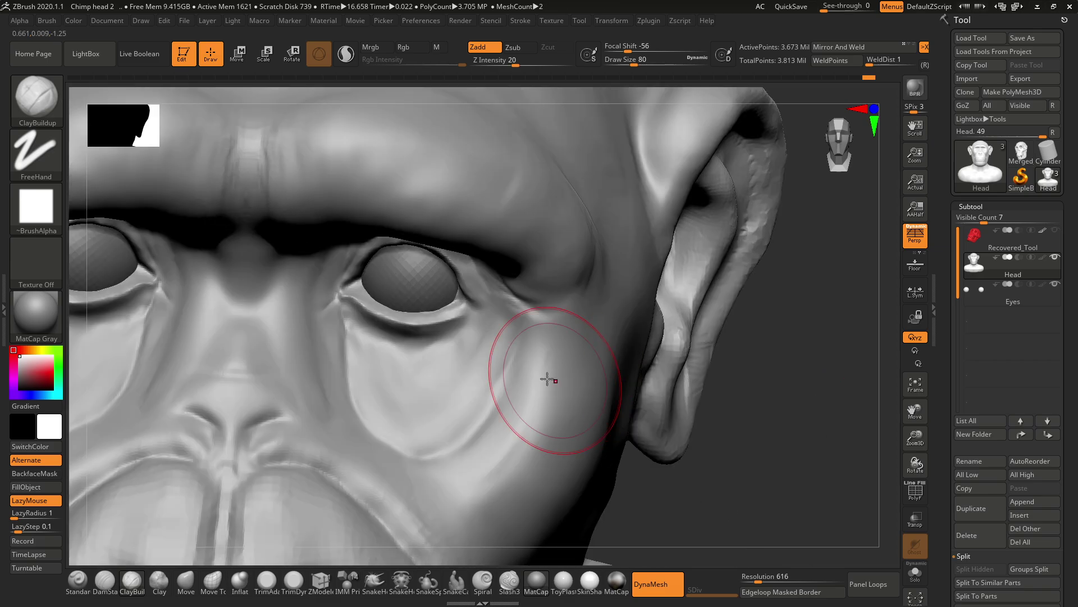
key(space)
drag(414, 357, 412, 357)
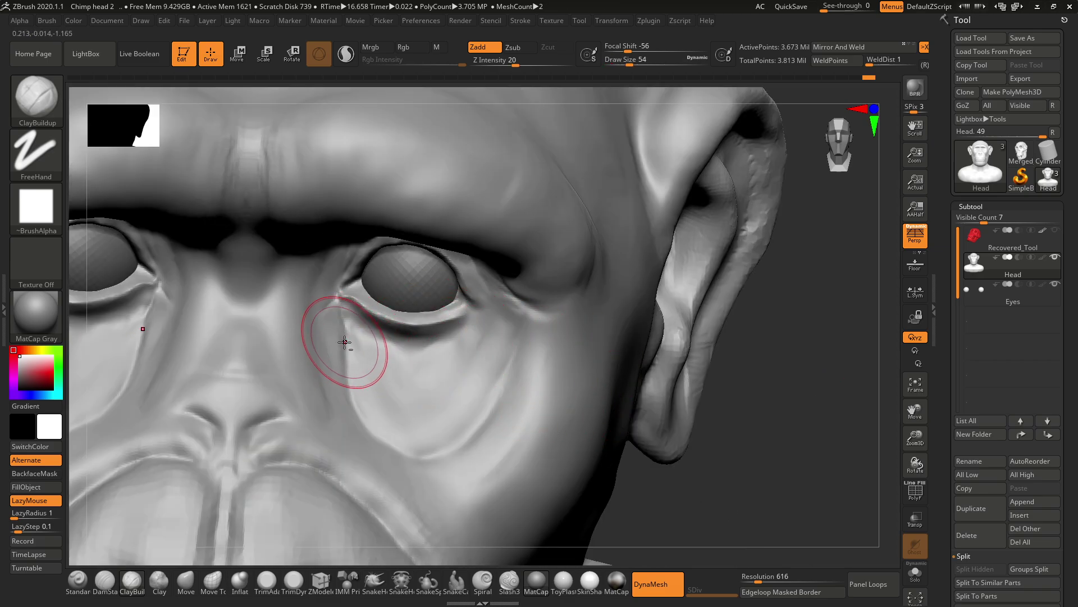
key(alt+Tab)
key(alt+Tab)
click(104, 579)
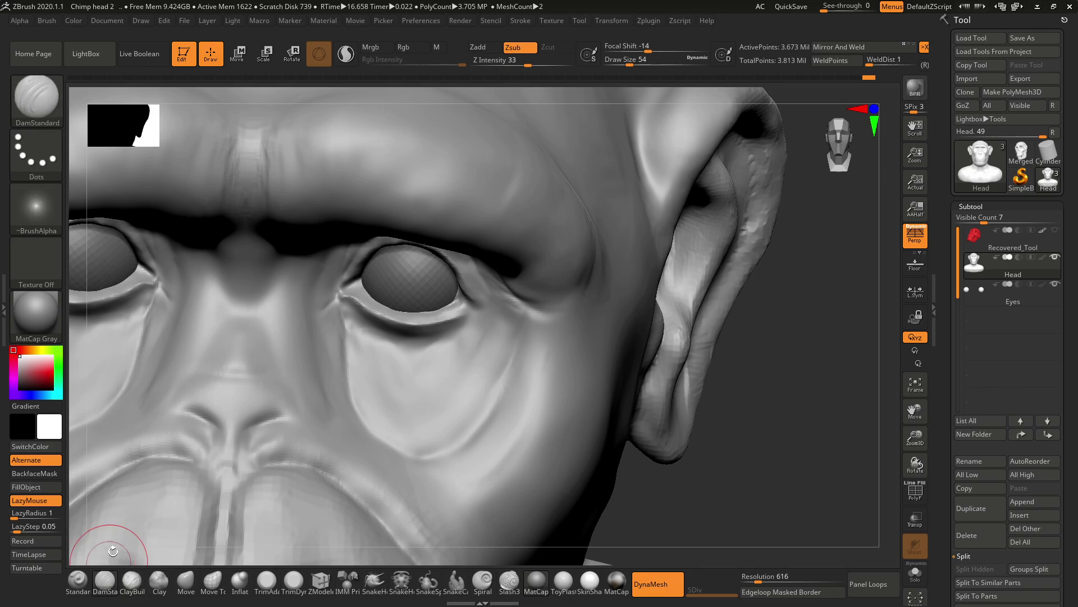
drag(339, 310, 356, 406)
key(ctrl+z)
drag(337, 340, 375, 414)
mouse_move(341, 371)
mouse_down()
mouse_move(385, 446)
mouse_move(373, 436)
mouse_move(465, 441)
mouse_move(496, 398)
mouse_up()
drag(460, 443, 517, 361)
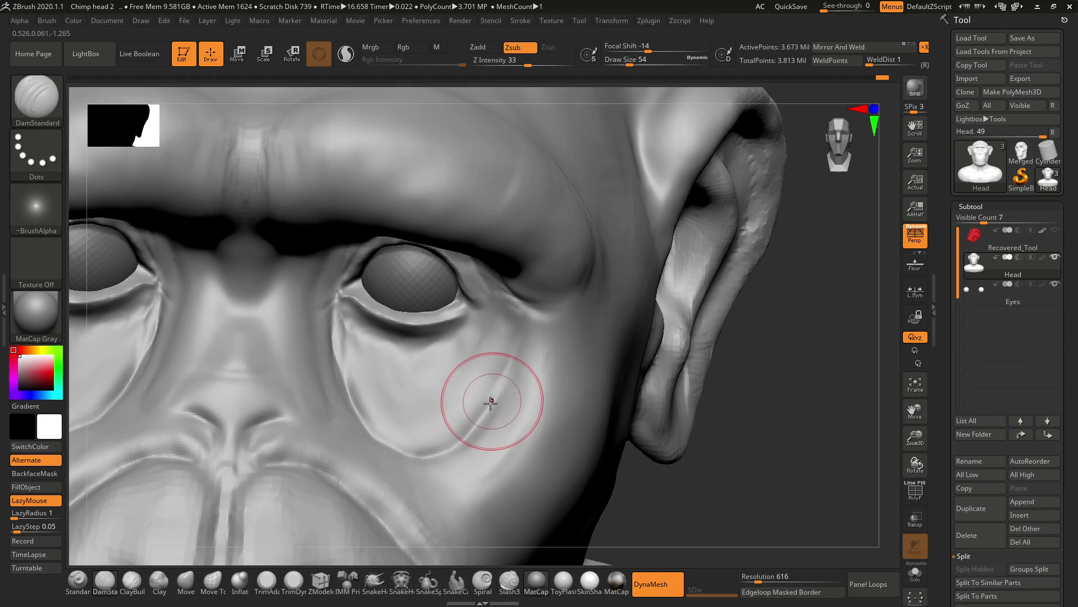
drag(492, 401, 525, 316)
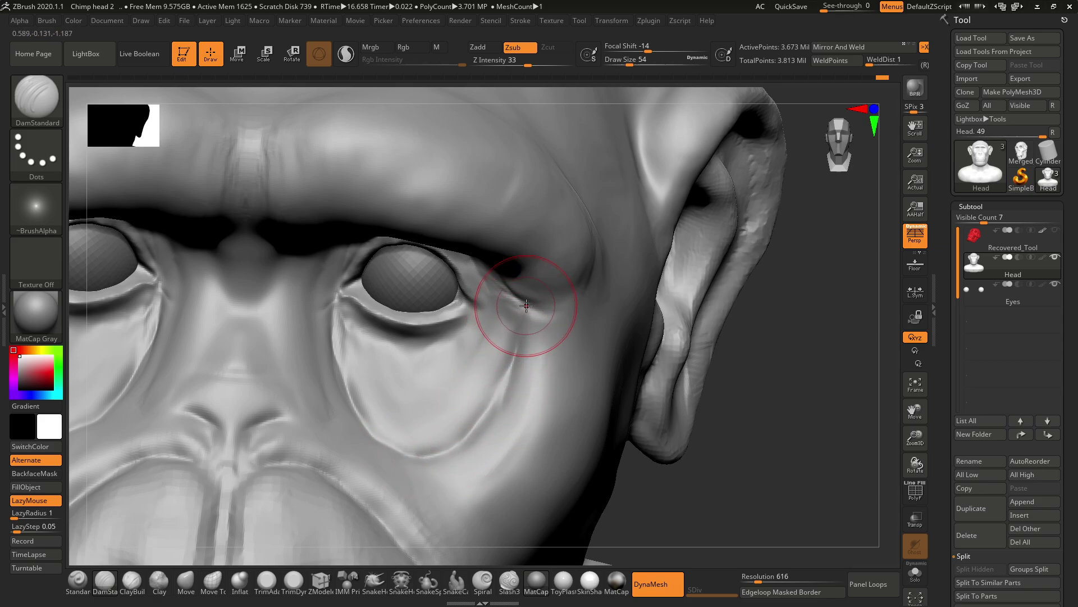
Check the eye wrinkles in the photo and carve a fine crease inside the inner edge of the eye bags with DamStandard at Draw Size 29.
key(alt+Tab)
key(alt+Tab)
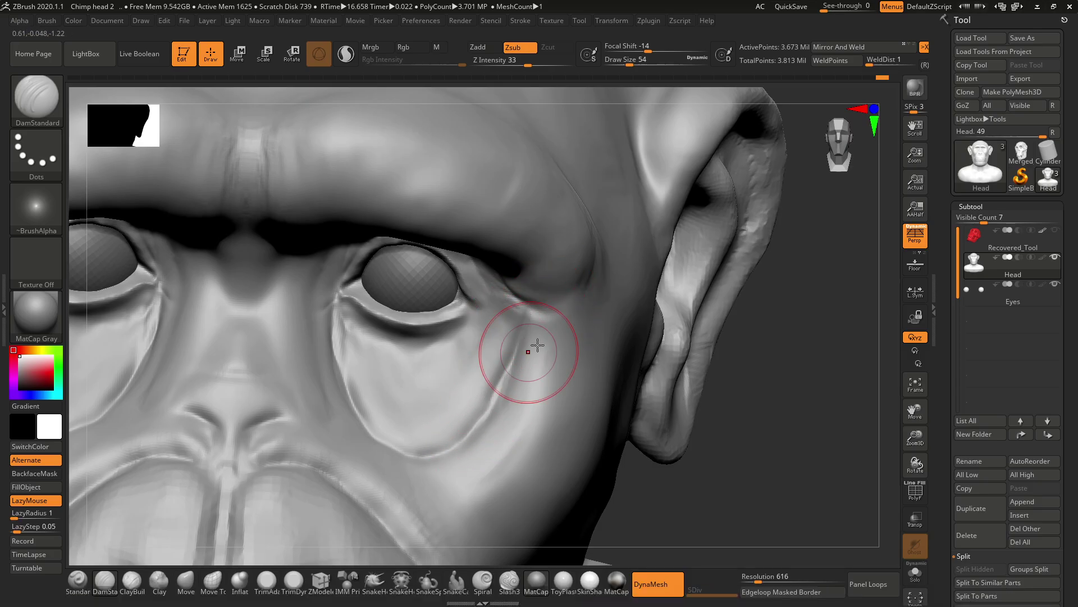
key(space)
click(440, 391)
mouse_move(733, 472)
mouse_down()
mouse_move(718, 470)
mouse_move(701, 413)
mouse_move(709, 456)
mouse_up()
key(alt+Tab)
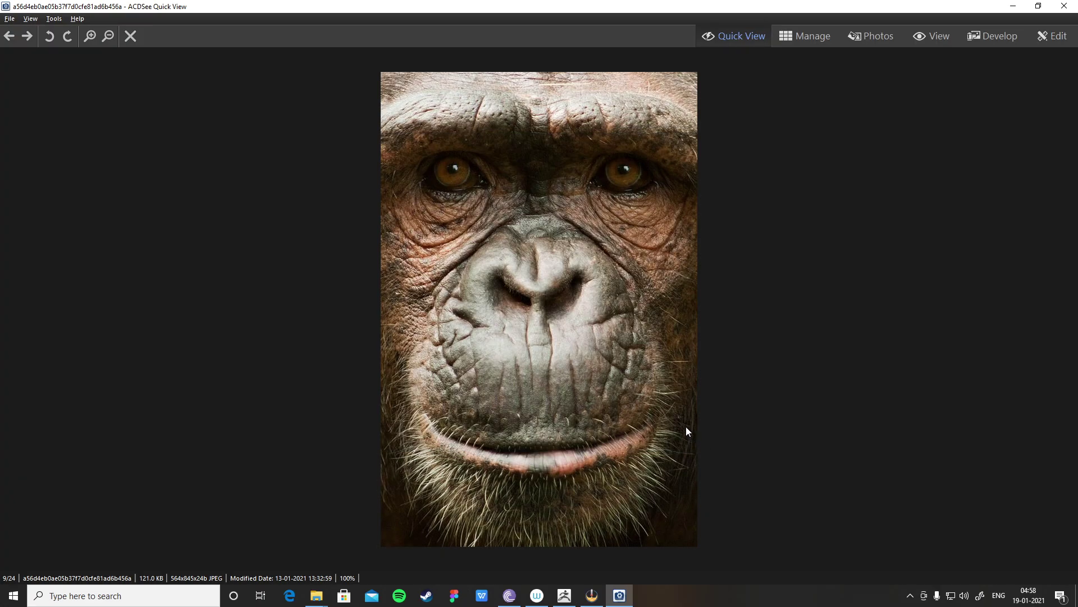
key(alt+Tab)
key(space)
drag(432, 397, 418, 398)
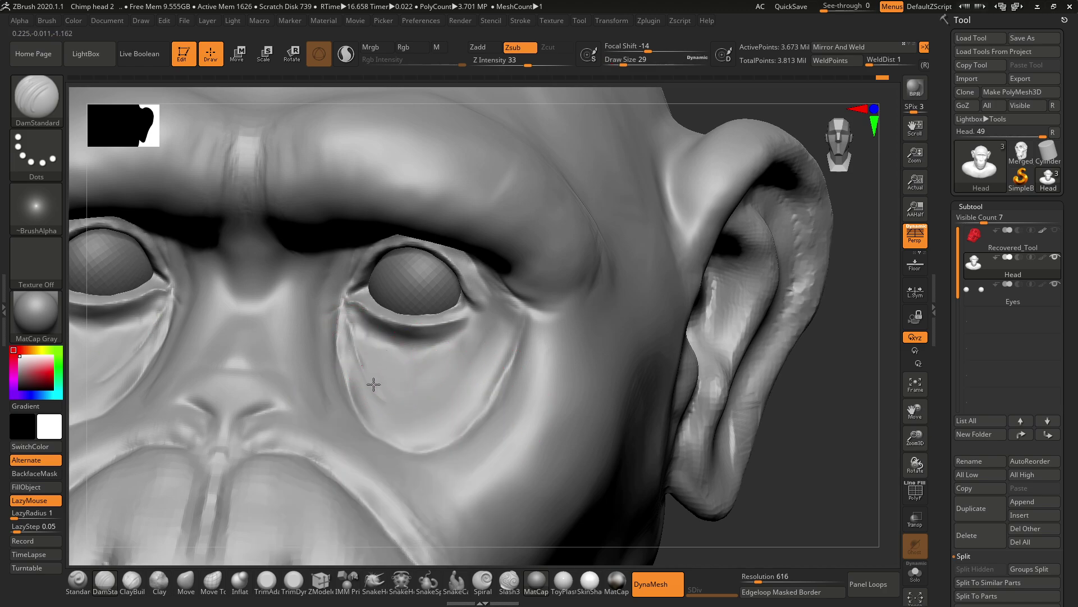
Extend and deepen the inner crease down toward the middle of the eye bags, using the chimp photo as a guide.
key(alt+Tab)
key(alt+Tab)
drag(790, 467, 706, 410)
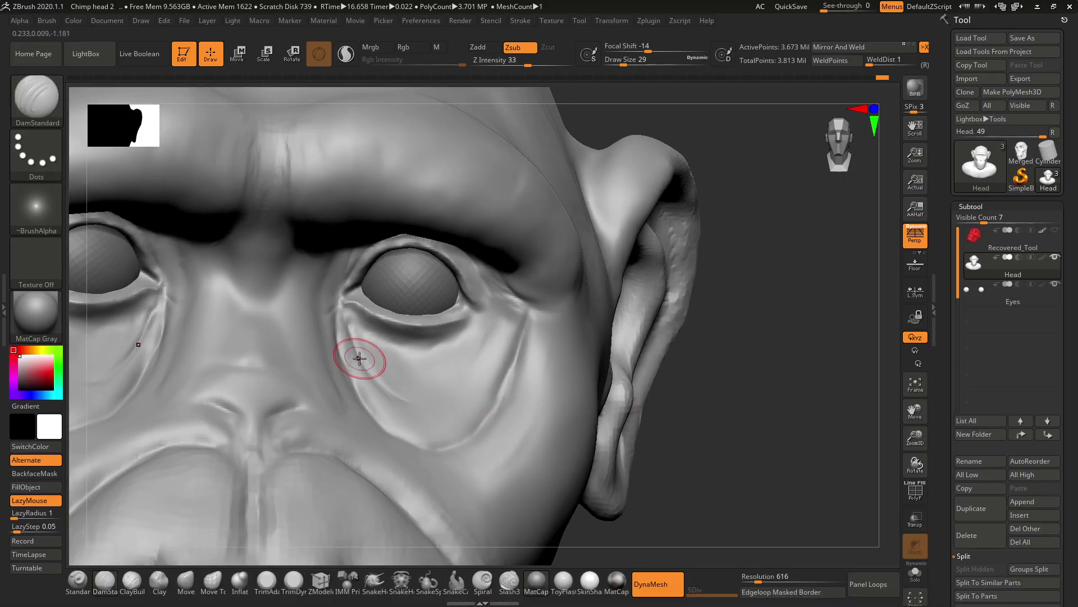
mouse_move(360, 358)
mouse_down()
mouse_move(410, 401)
mouse_move(433, 401)
mouse_up()
Carve a curved wrinkle across the middle of the eye bags toward the outer eye corners, redoing the first stroke, and deepen it.
drag(731, 339, 646, 339)
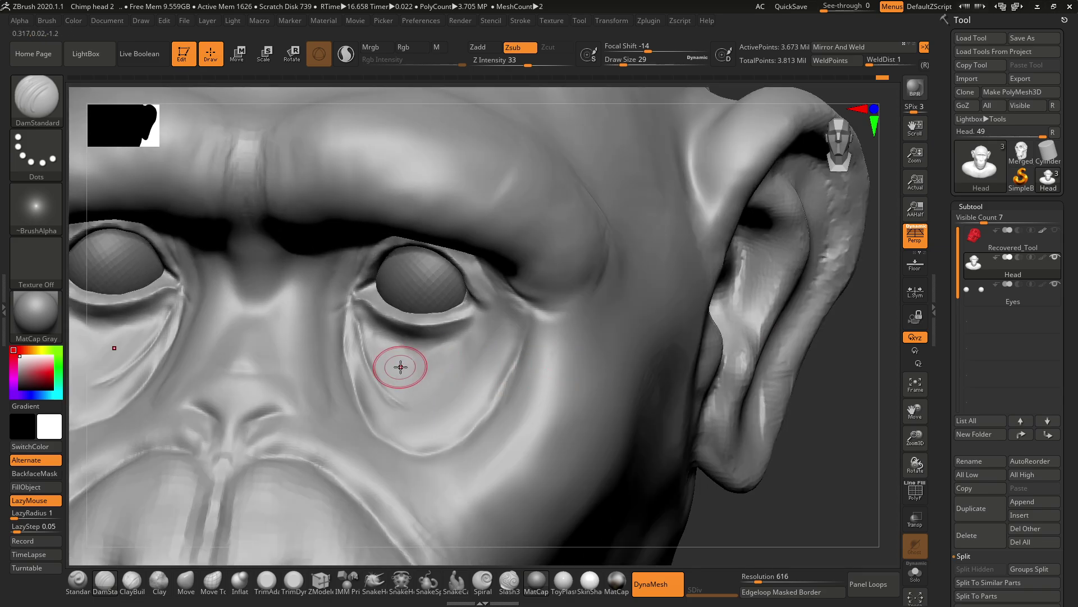
drag(403, 366, 470, 365)
key(ctrl+z)
mouse_move(405, 378)
mouse_down()
mouse_move(477, 371)
mouse_move(501, 337)
mouse_up()
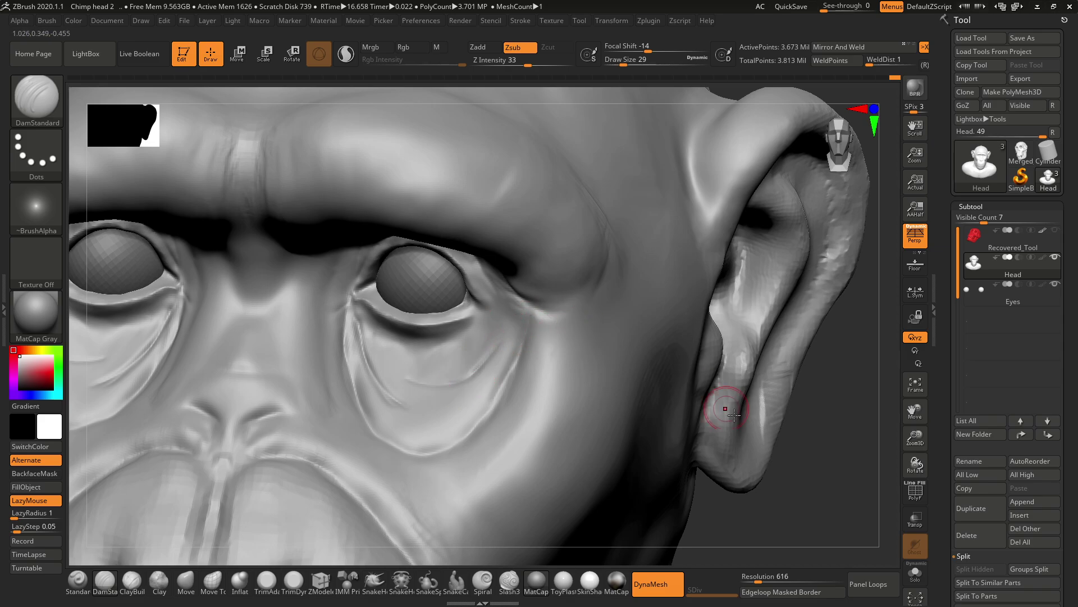
drag(812, 505, 450, 393)
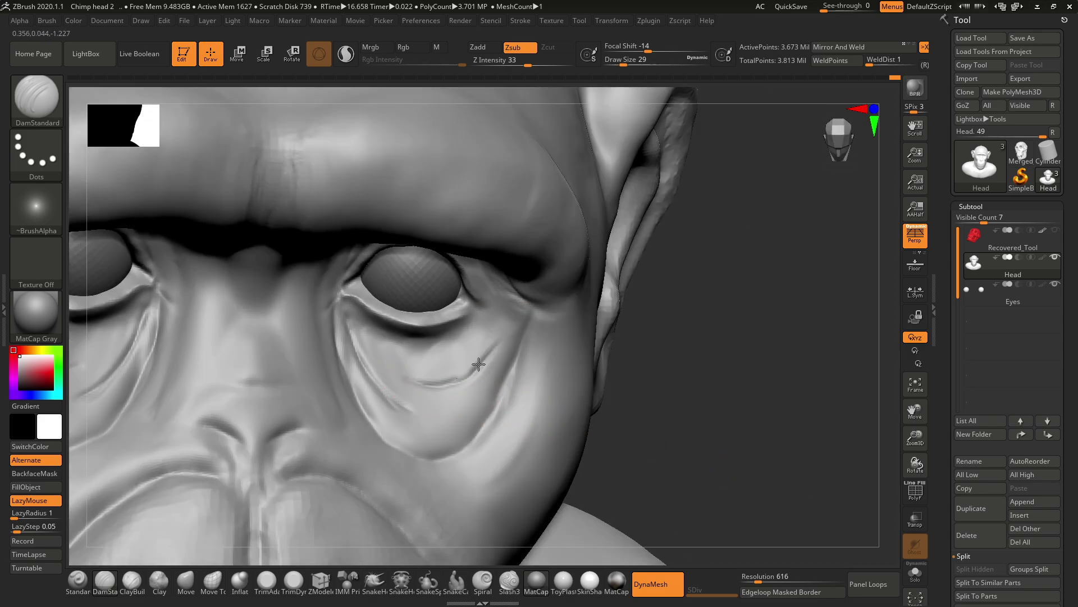
drag(725, 349, 720, 378)
Check the photo, add a short crease in the lower outer part of the eye bags, and deepen the middle wrinkle.
key(alt+Tab)
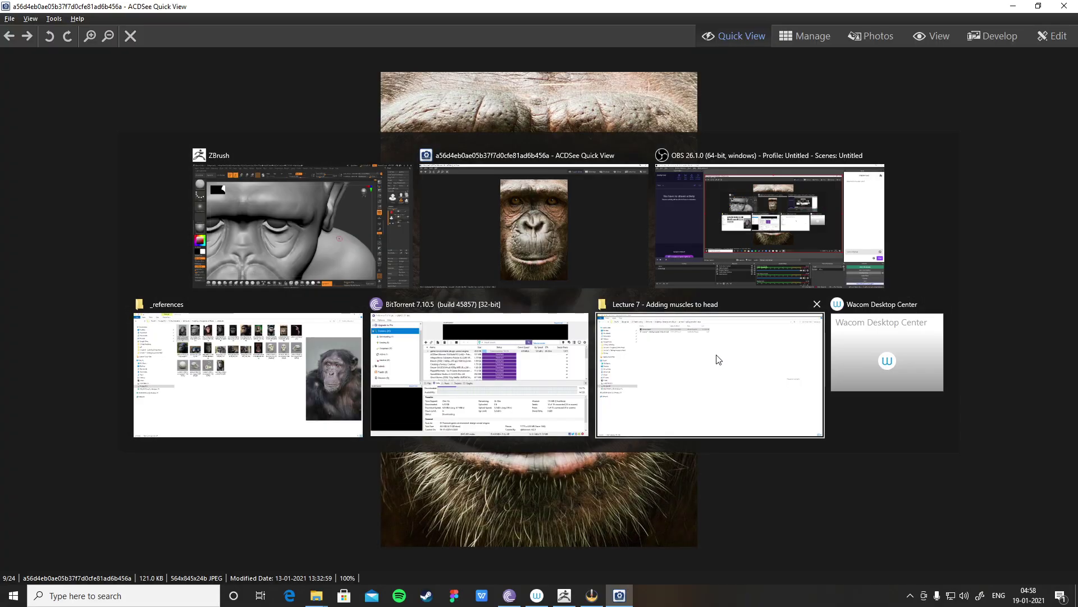
key(alt+Tab)
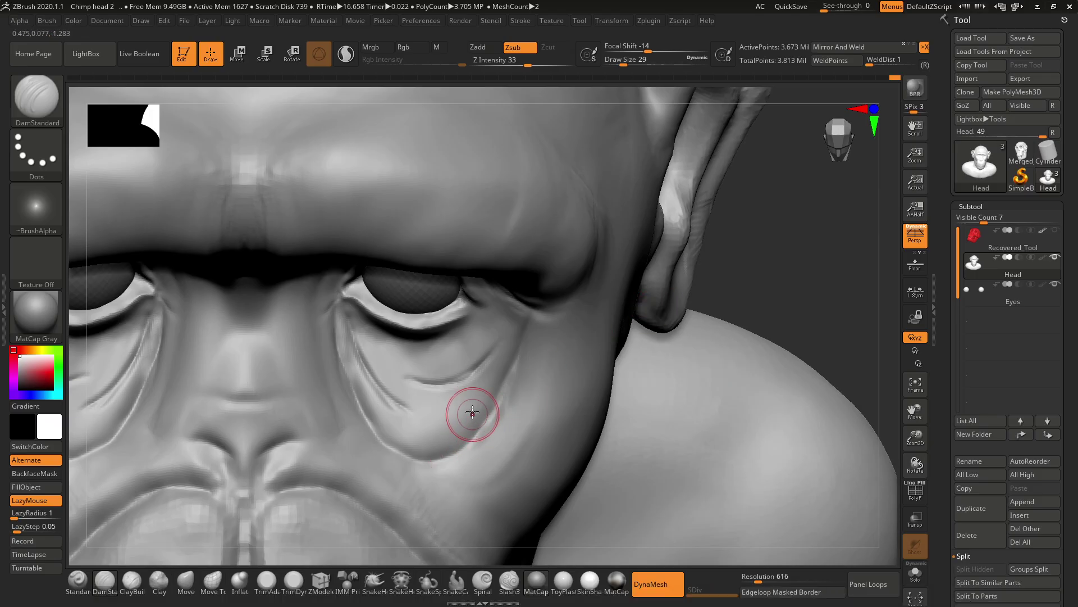
drag(438, 430, 476, 395)
drag(411, 377, 452, 378)
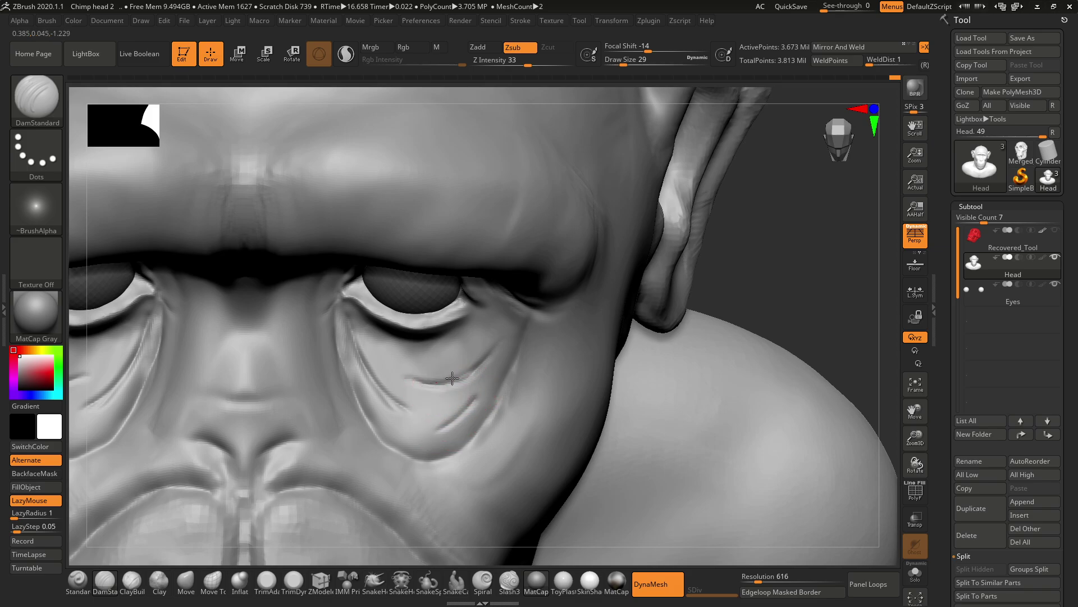
Compare the new under-eye wrinkles and nose bridge from the front with the close-up chimp photo in ACDSee.
drag(737, 259, 678, 302)
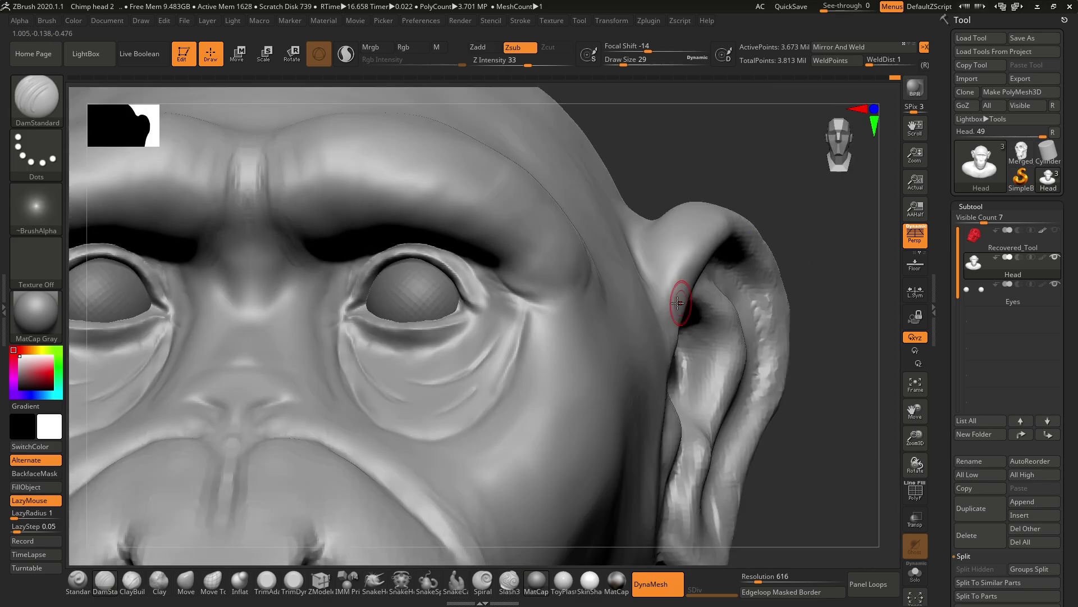
drag(650, 150, 527, 253)
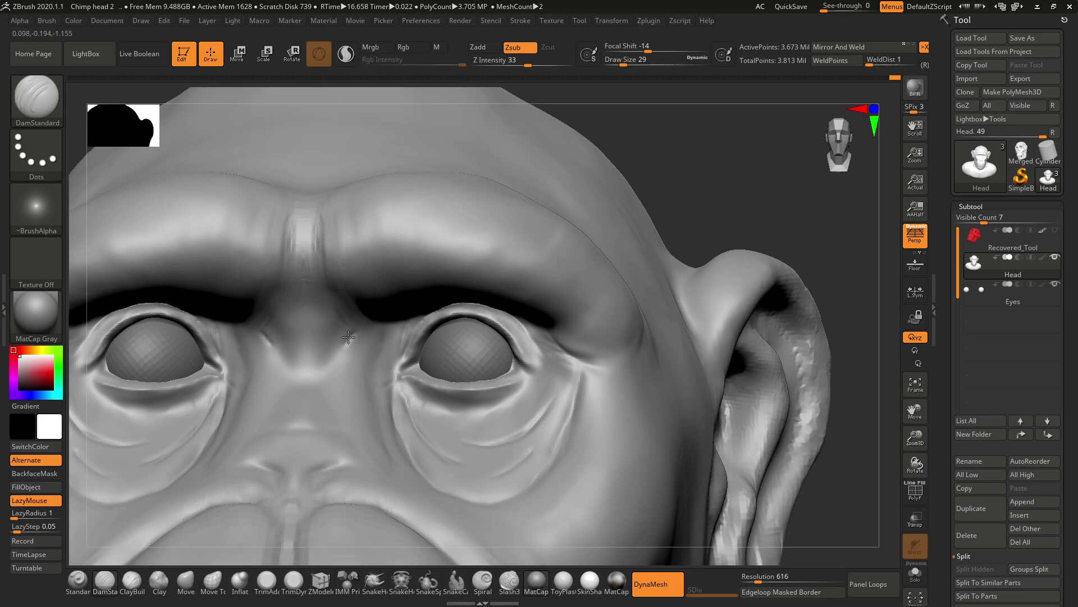
key(alt+Tab)
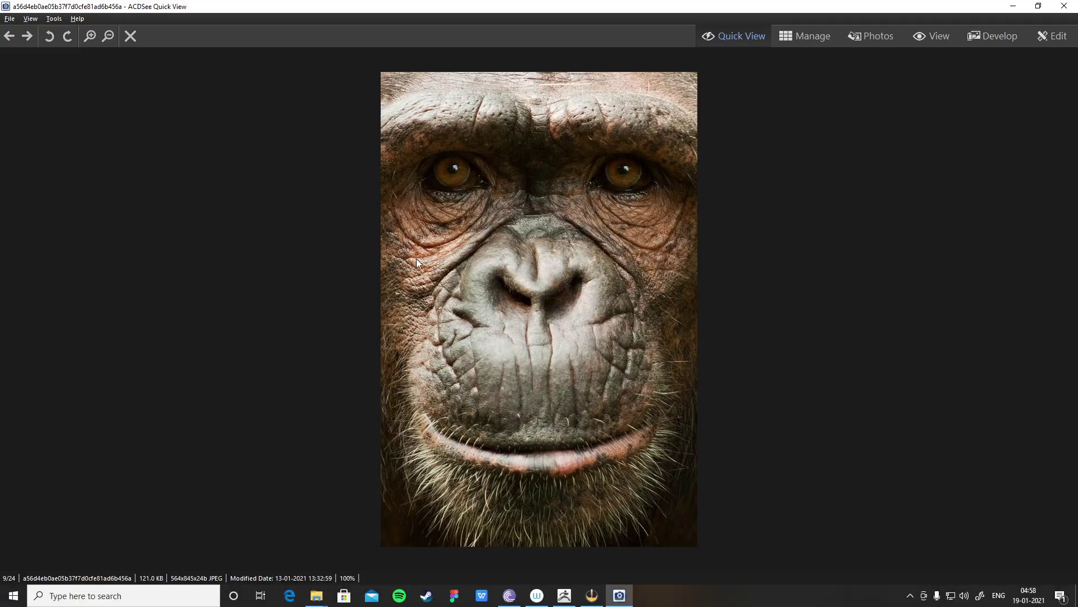
Undo the last strokes between the brows and recarve a pair of vertical creases down the middle of the brow ridge.
key(alt+Tab)
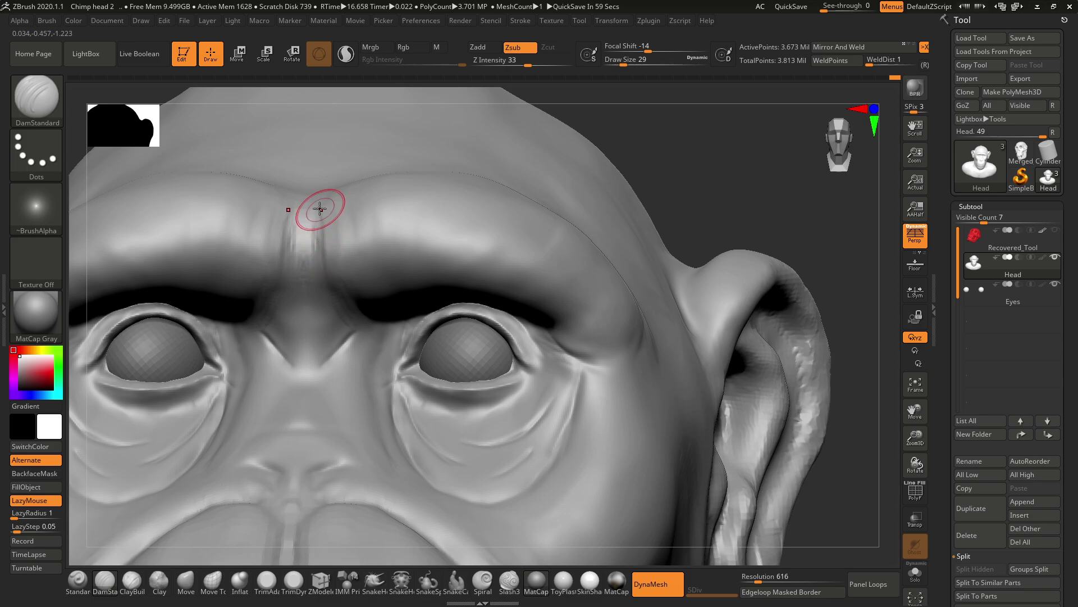
key(ctrl+z)
key(ctrl+z)
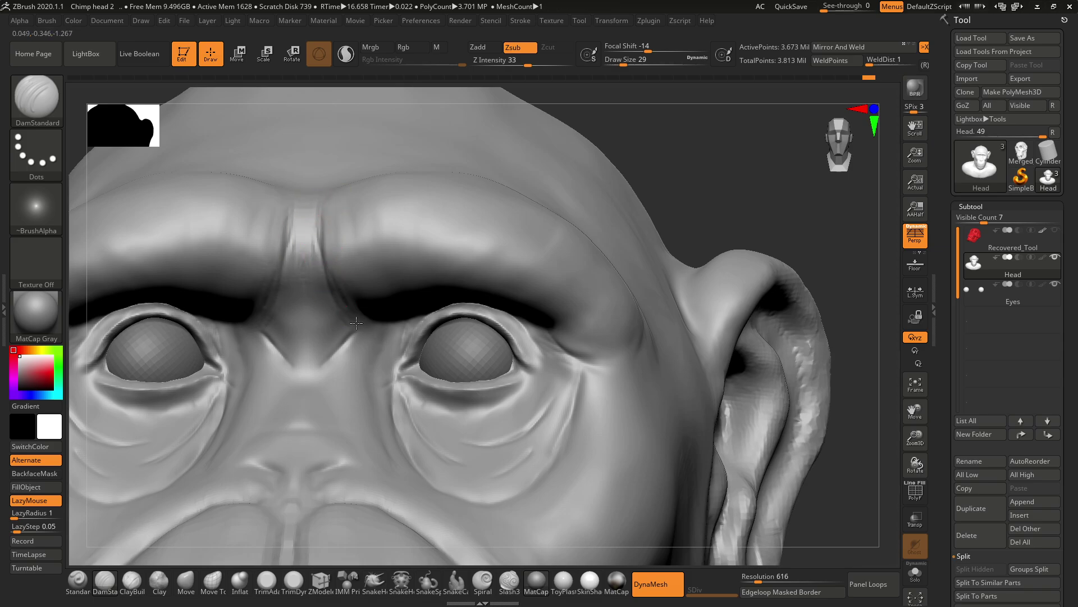
alt+drag(676, 125, 683, 201)
drag(674, 174, 663, 259)
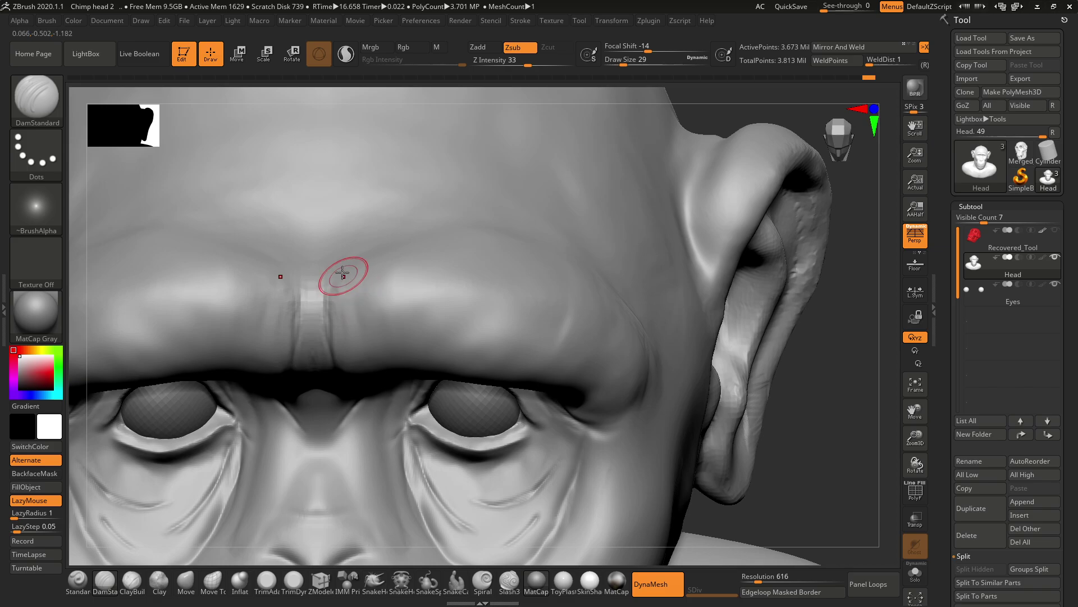
drag(342, 273, 326, 337)
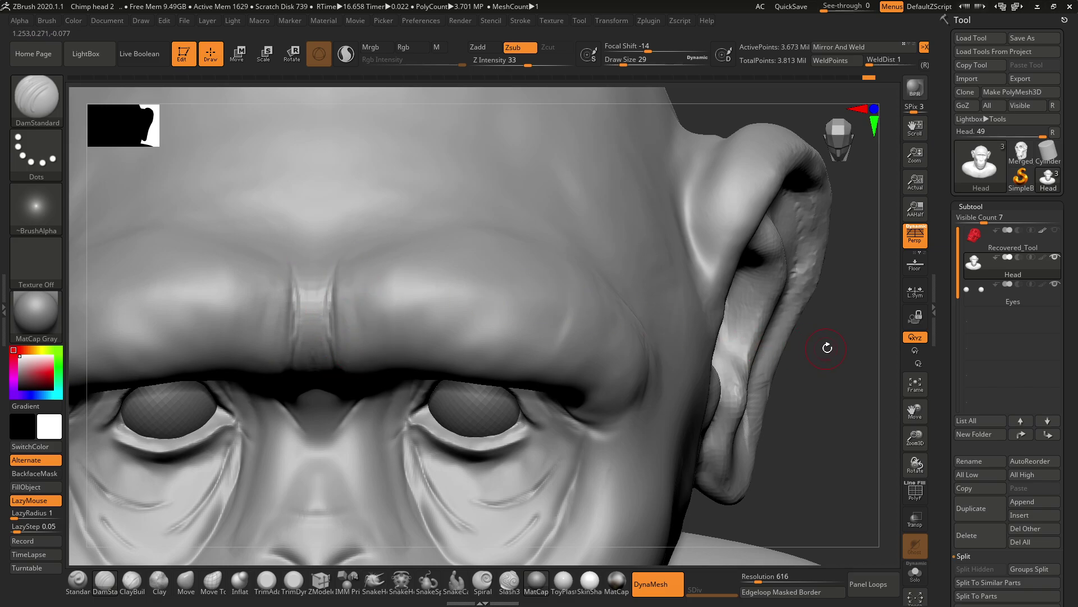
shift+drag(828, 348, 761, 298)
Check the close-up chimp photo and carve short vertical creases across the brow ridge, from above the eyes to its outer ends.
key(alt+Tab)
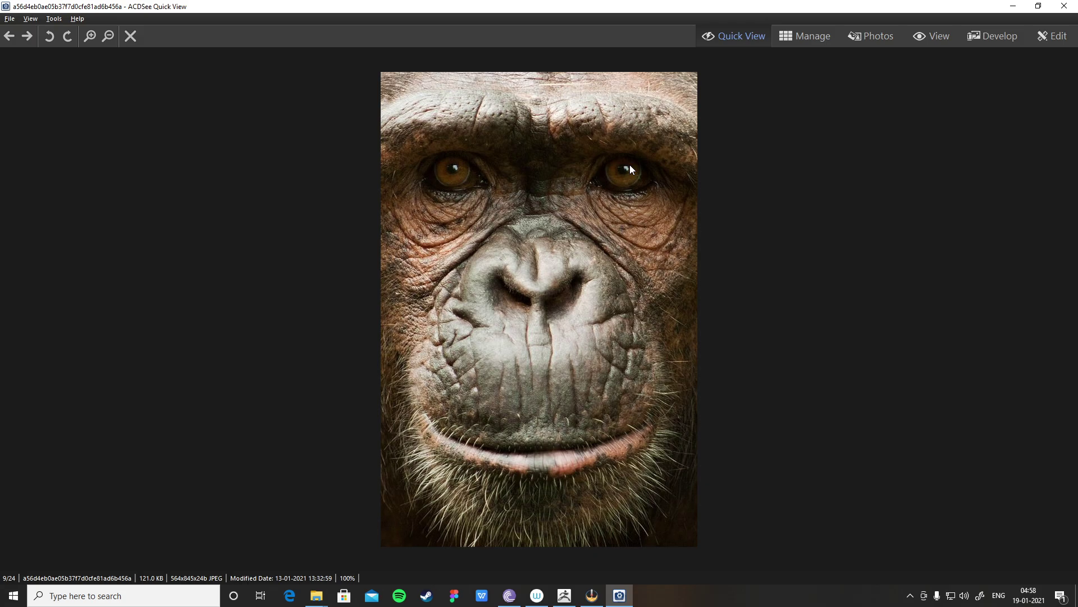
key(alt+Tab)
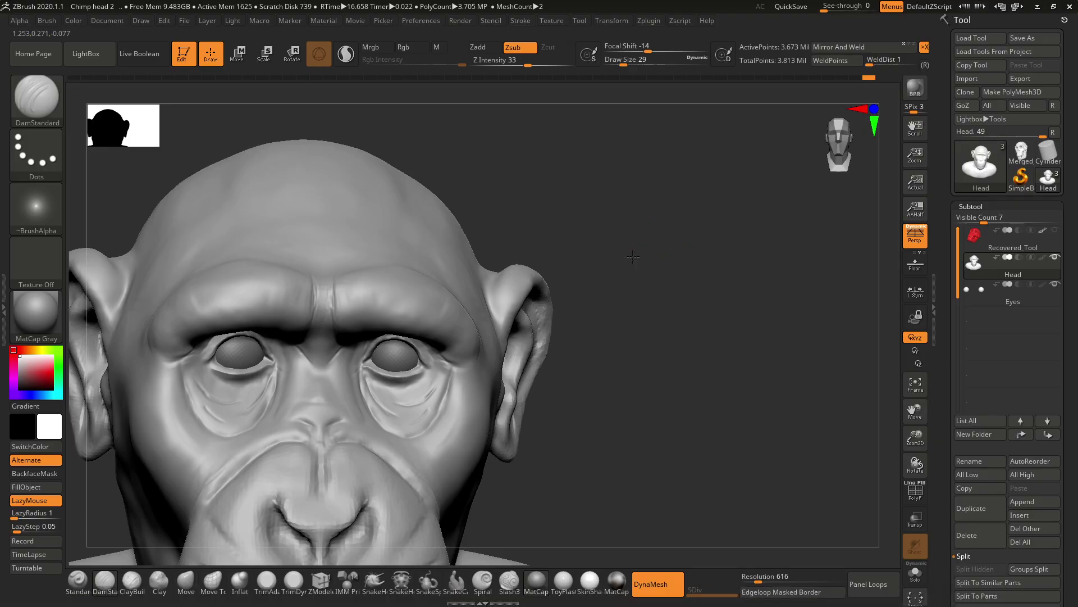
mouse_move(633, 257)
alt+mouse_down()
mouse_move(652, 226)
mouse_move(662, 309)
alt+mouse_up()
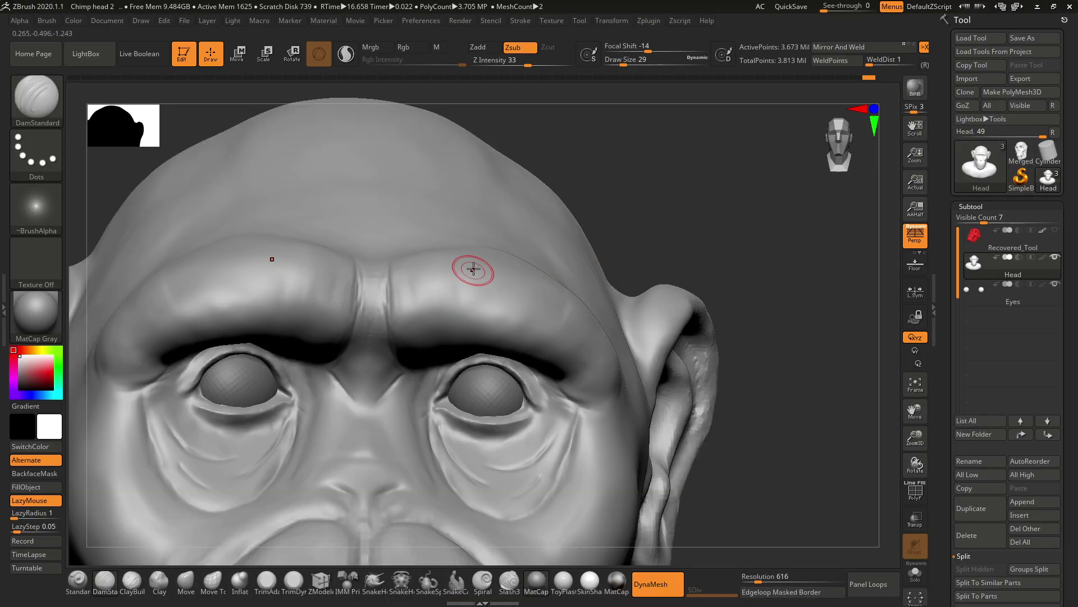
drag(474, 269, 471, 286)
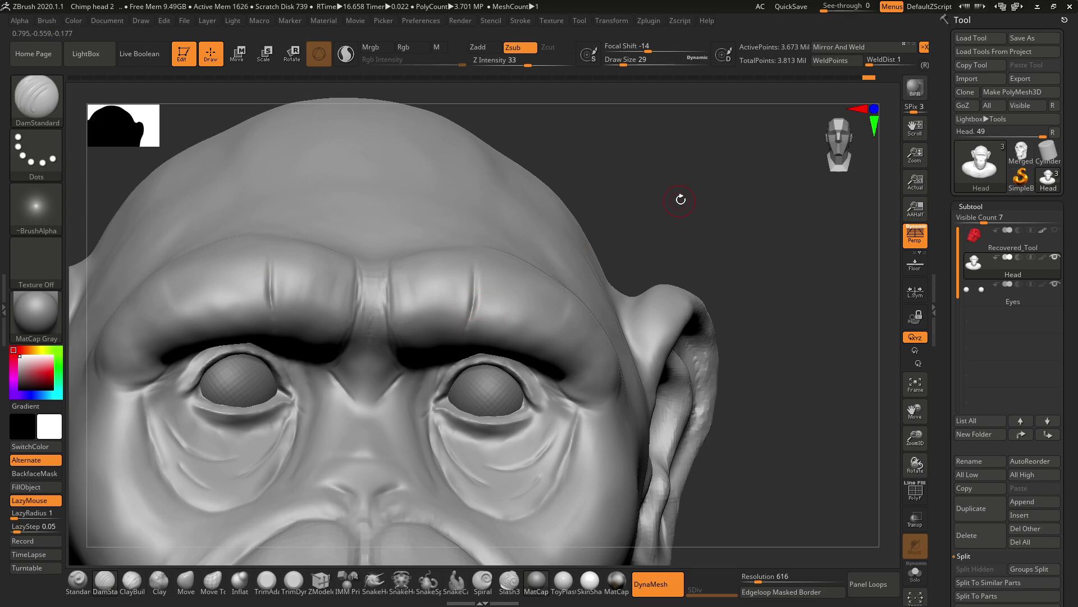
drag(681, 200, 558, 335)
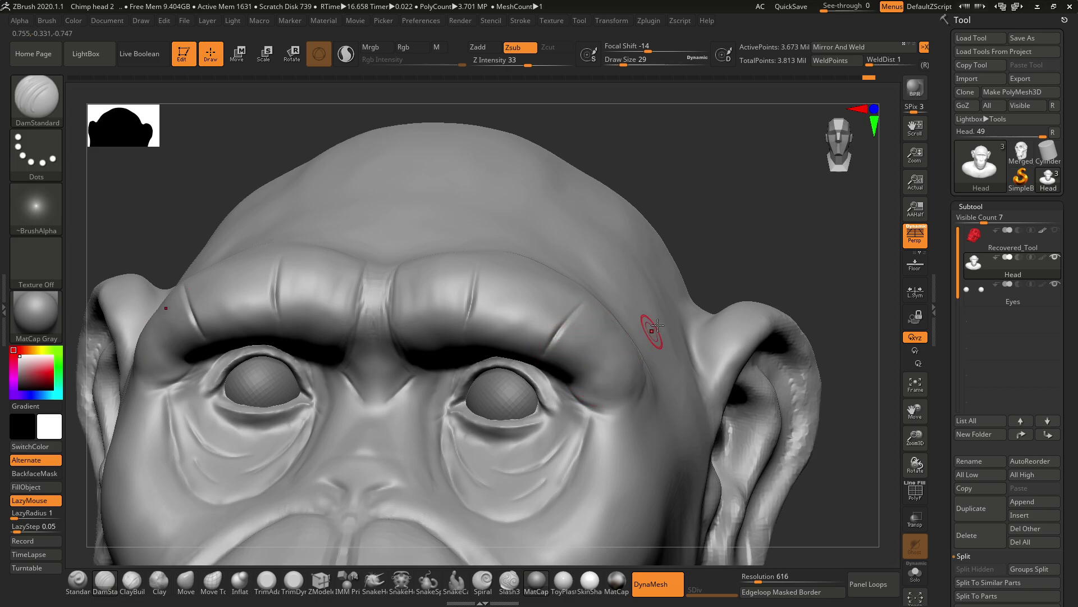
drag(741, 198, 634, 319)
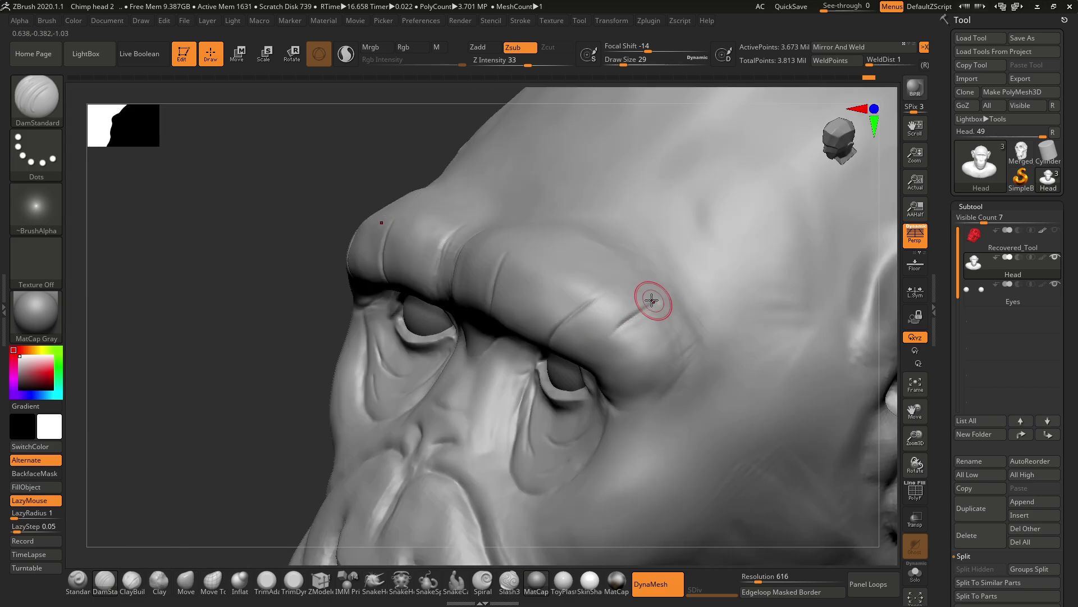
Set the brush draw size to 59 and carve a groove along the upper edge of the brow ridge toward the temples.
drag(199, 373, 734, 210)
shift+drag(726, 173, 709, 262)
key(space)
drag(513, 210, 523, 210)
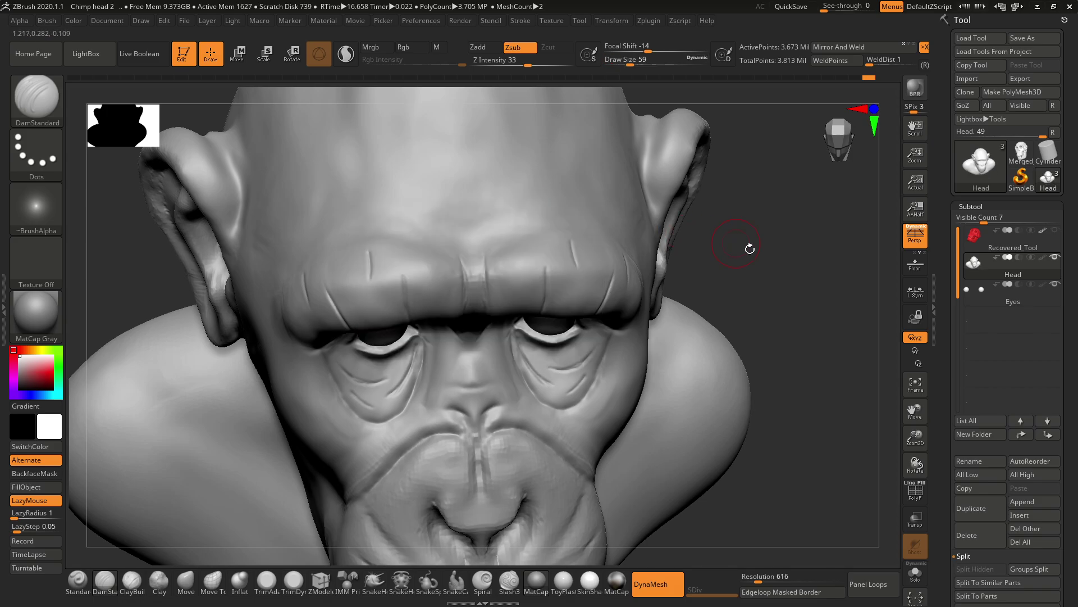
right_drag(750, 248, 481, 222)
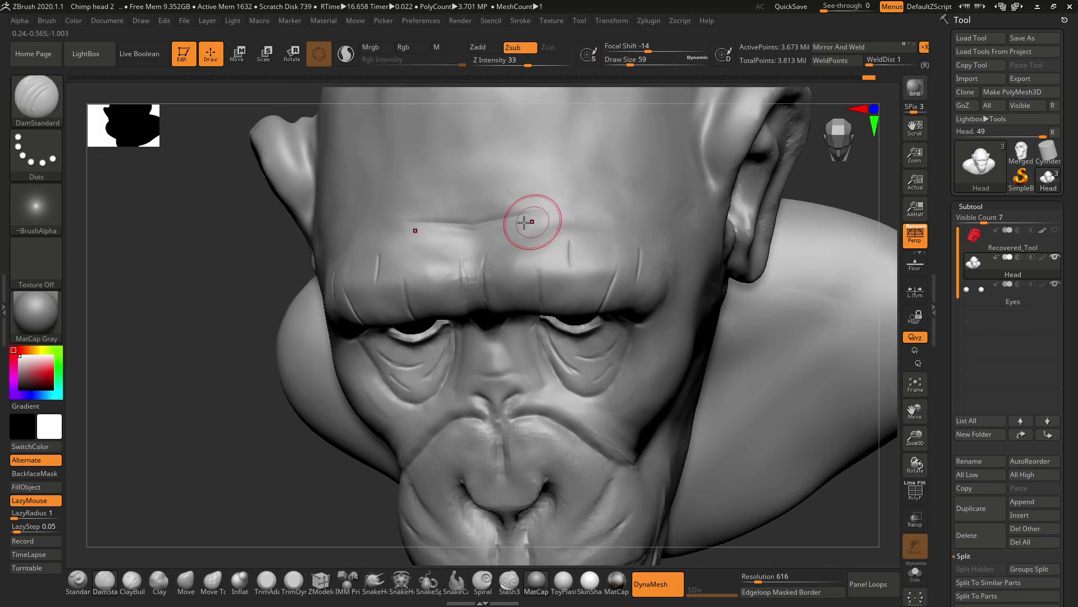
mouse_move(524, 223)
mouse_down()
mouse_move(585, 212)
mouse_move(633, 220)
mouse_up()
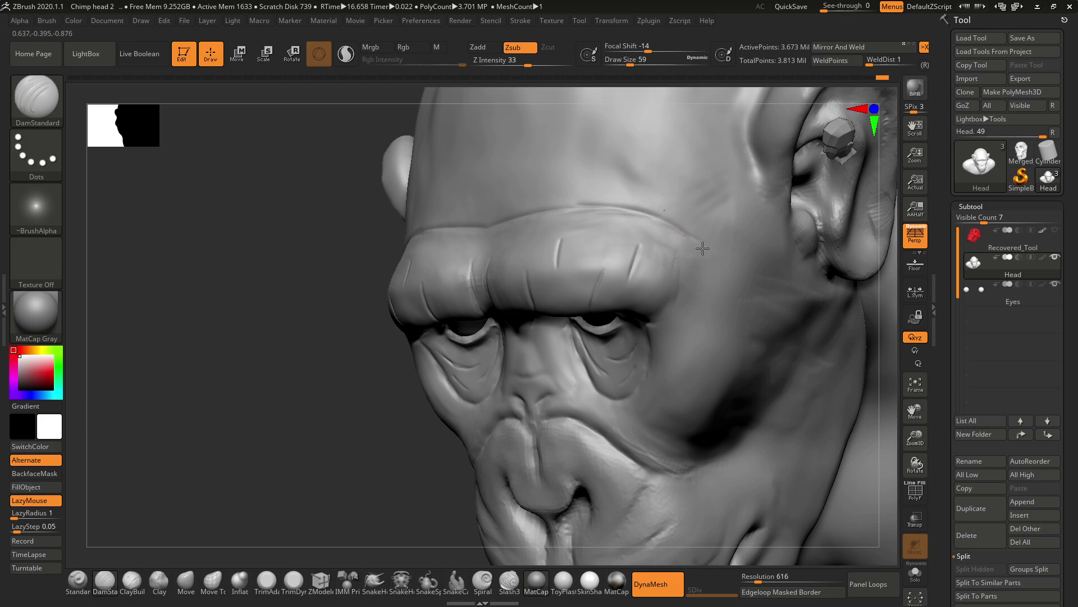
drag(344, 284, 396, 283)
mouse_move(490, 193)
mouse_down()
mouse_move(549, 197)
mouse_move(514, 193)
mouse_up()
Carve long horizontal wrinkles across the lower forehead above the brow ridge, stacking them upward.
drag(245, 278, 513, 187)
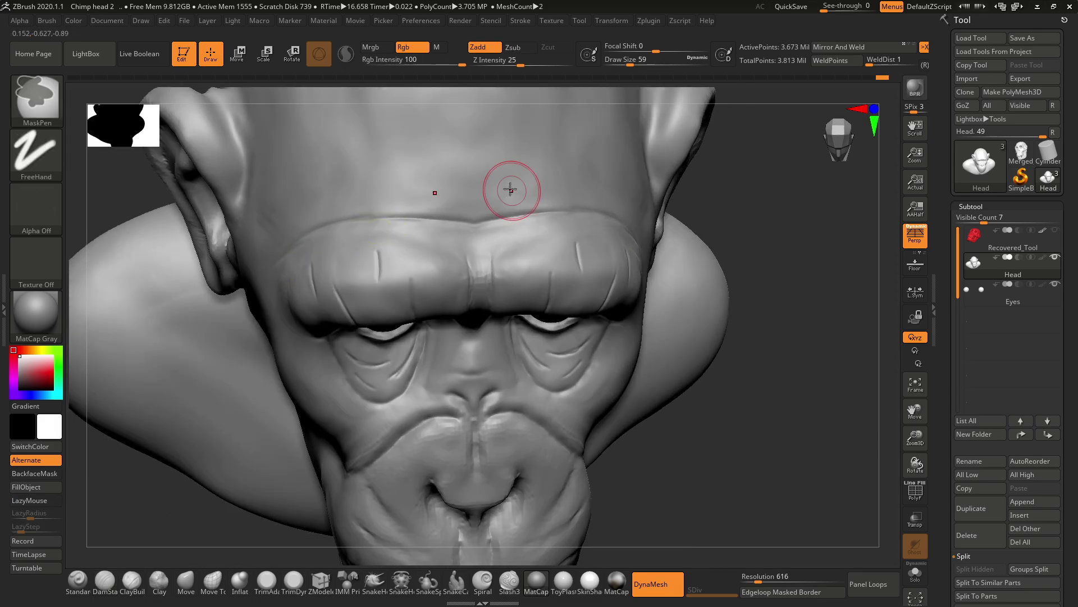
drag(377, 199, 621, 186)
drag(482, 177, 578, 172)
mouse_move(747, 197)
mouse_down()
mouse_move(751, 229)
mouse_move(709, 242)
mouse_up()
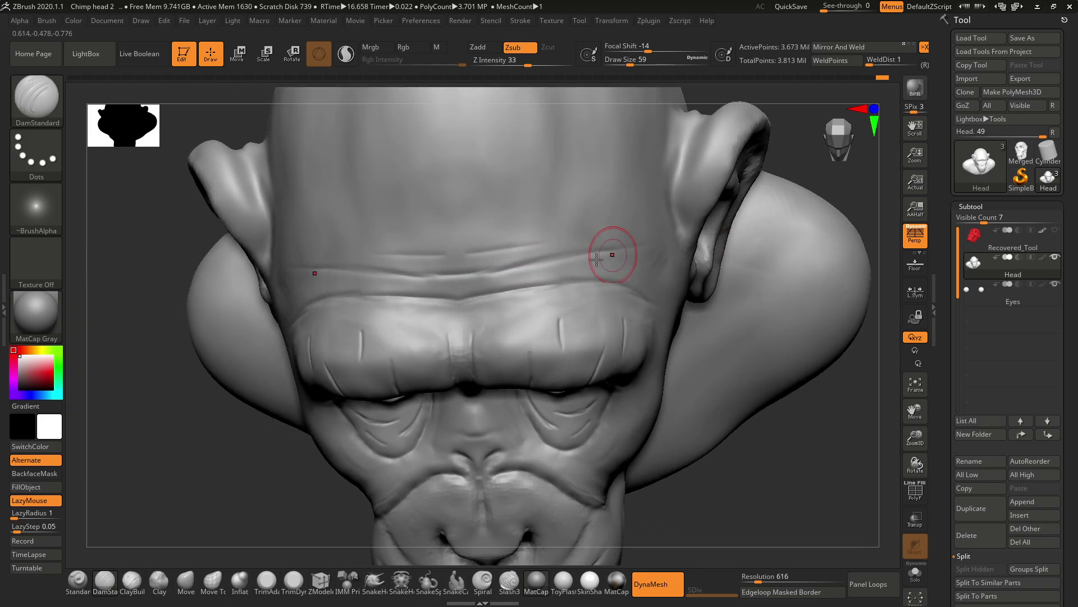
drag(475, 277, 522, 265)
mouse_move(558, 261)
mouse_down()
mouse_move(635, 249)
mouse_move(656, 257)
mouse_up()
drag(458, 248, 566, 230)
drag(500, 246, 614, 235)
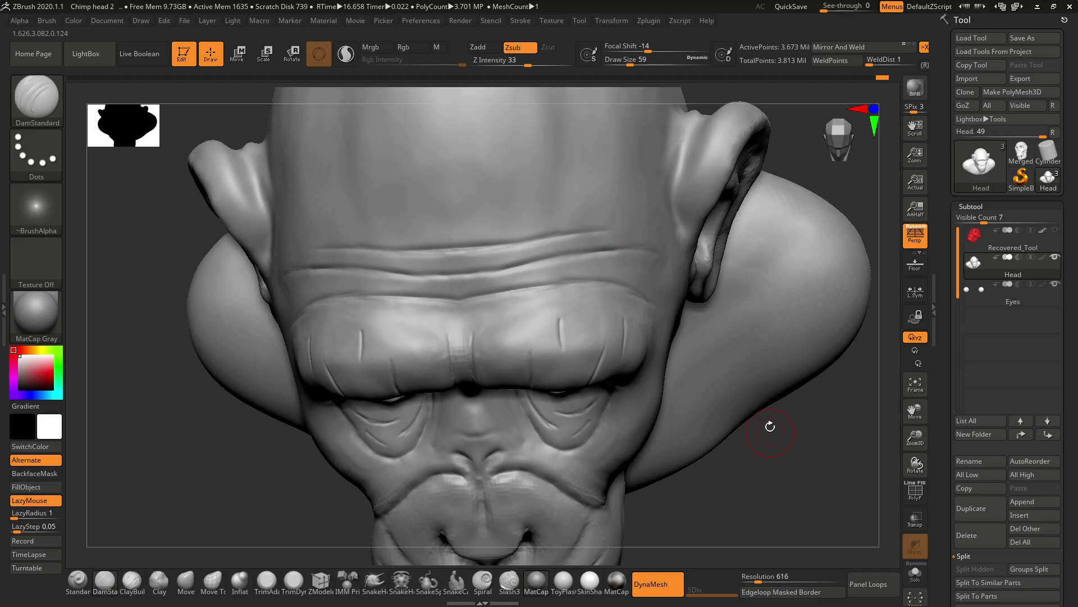
Reduce the draw size to 41 and add finer wrinkles among the forehead folds toward the temples, redoing one stroke.
shift+drag(770, 426, 777, 383)
drag(750, 251, 705, 292)
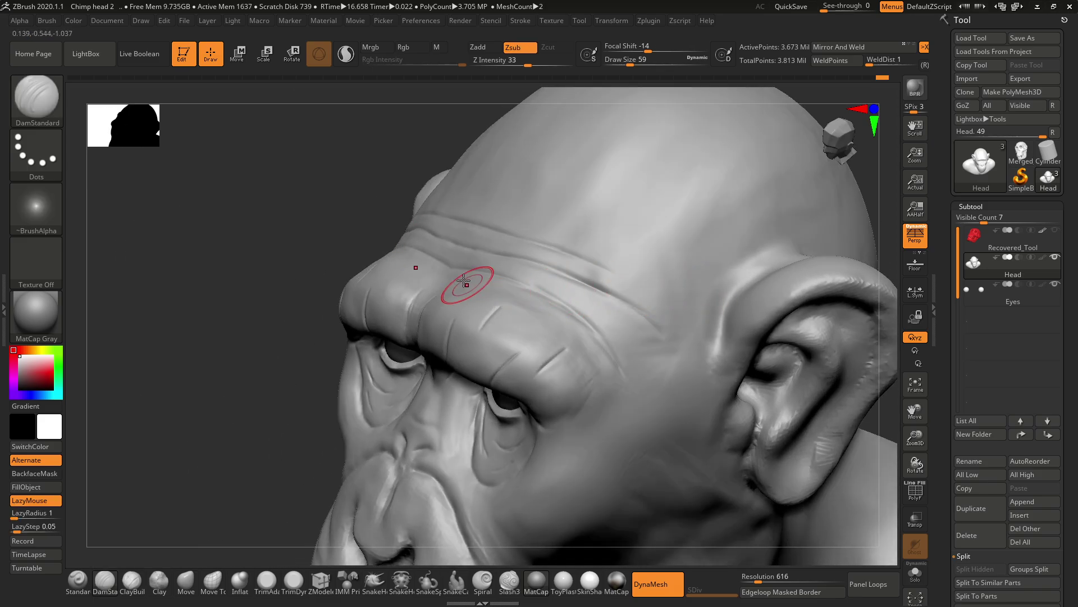
key(space)
drag(488, 256, 481, 256)
drag(315, 260, 318, 292)
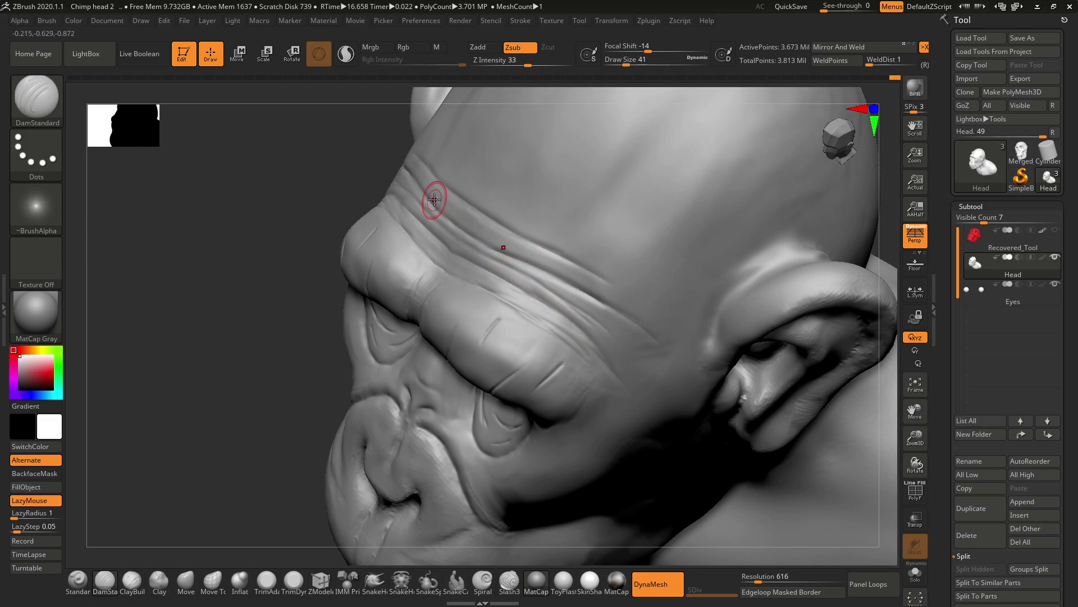
key(ctrl+z)
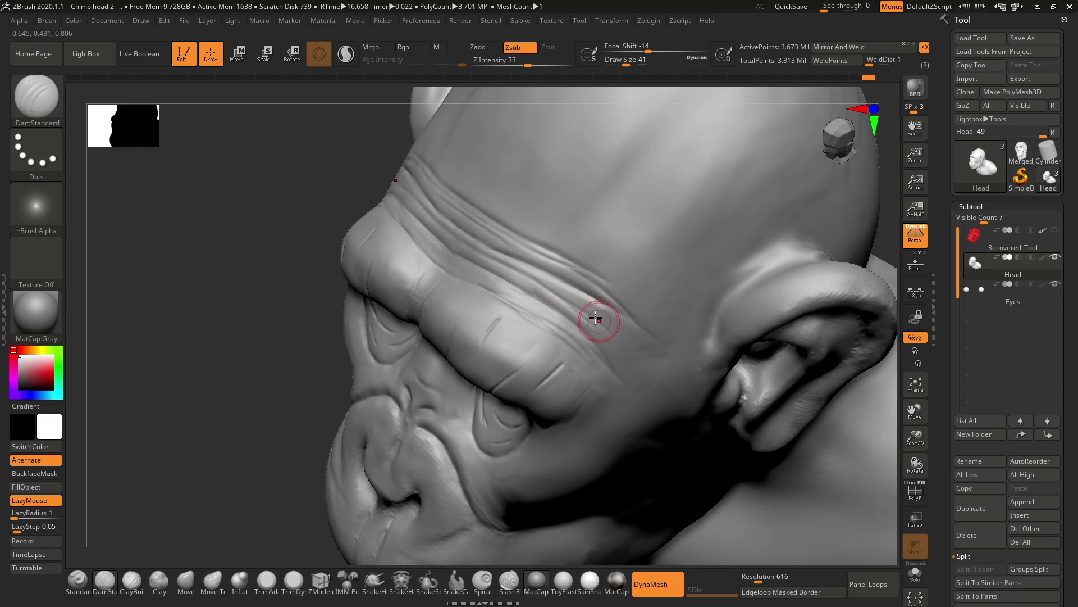
drag(306, 387, 547, 289)
Compare the brow and forehead wrinkles from front and side with several chimp photos, enlarging the face of the crossed-arm chimp to 200%.
alt+drag(683, 236, 692, 167)
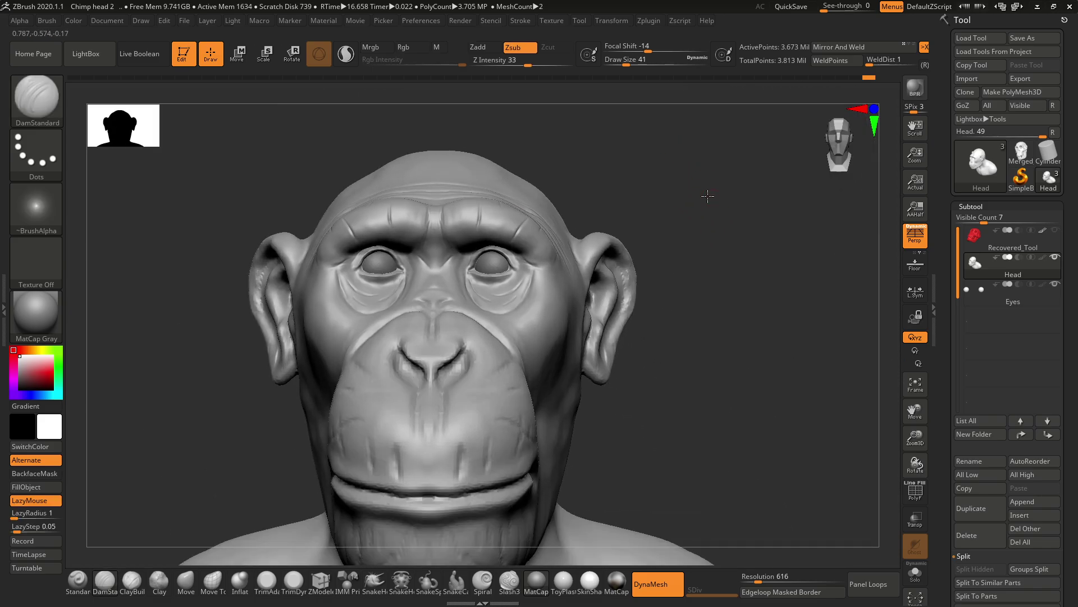
drag(821, 315, 739, 351)
alt+drag(765, 395, 714, 336)
key(alt+Tab)
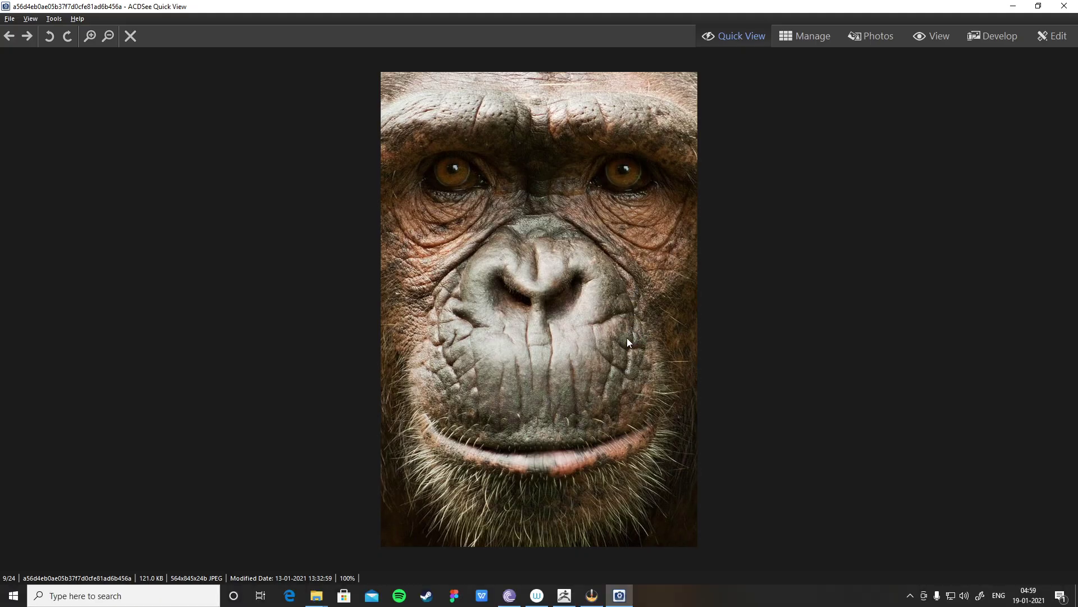
key(alt+Tab)
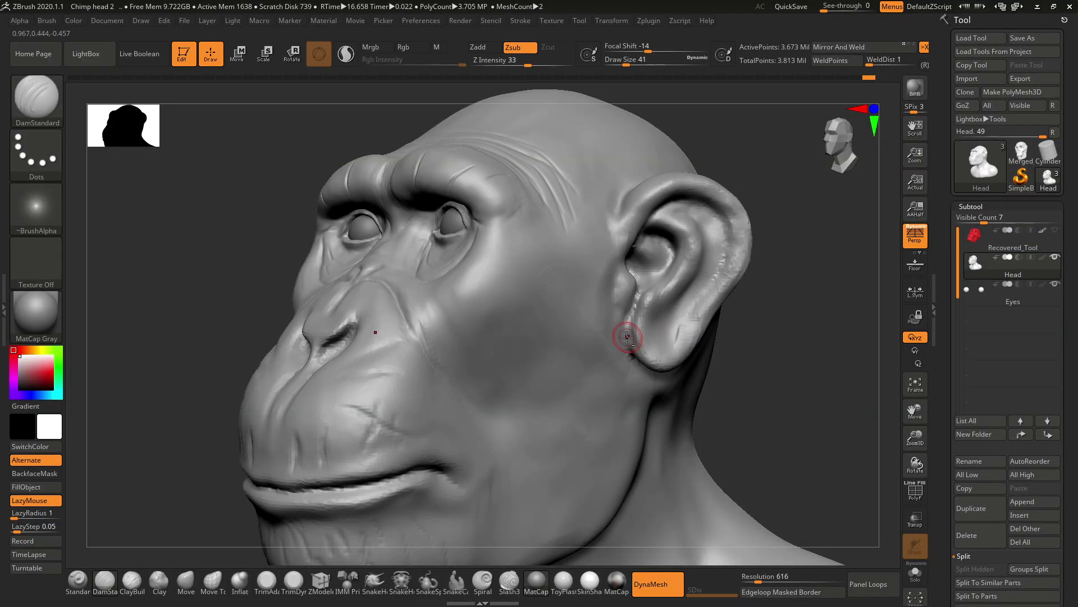
key(alt+Tab)
key(Right)
key(Right)
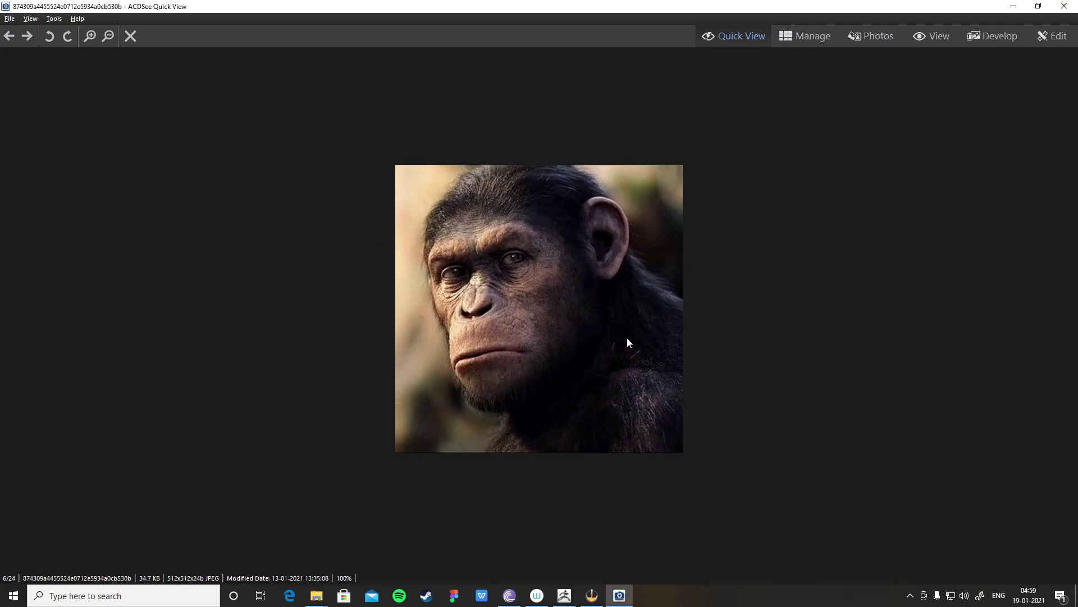
key(Right)
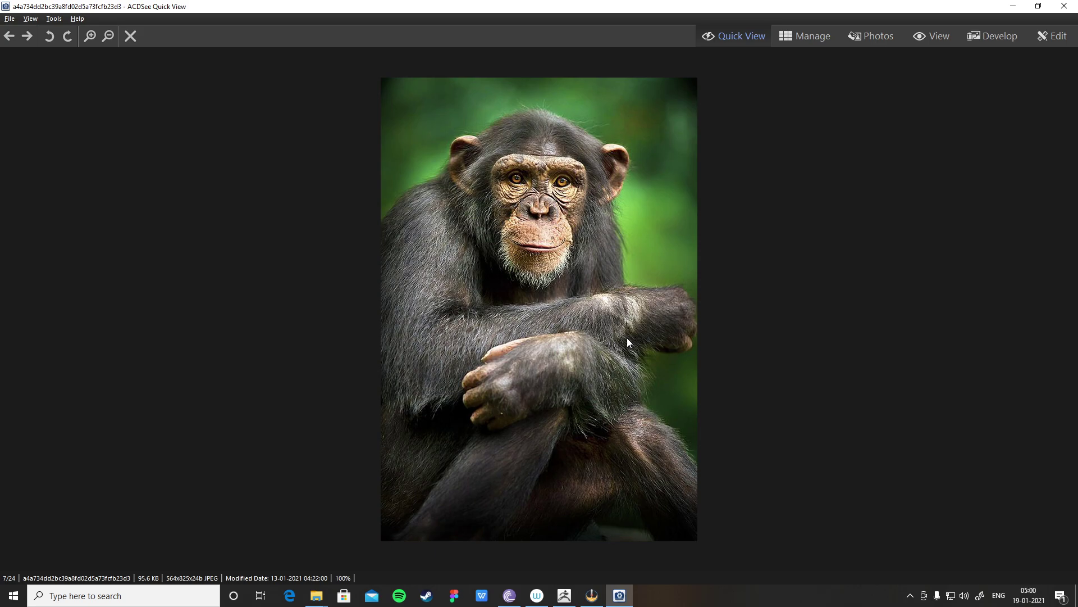
ctrl+scroll(627, 338, up, 2)
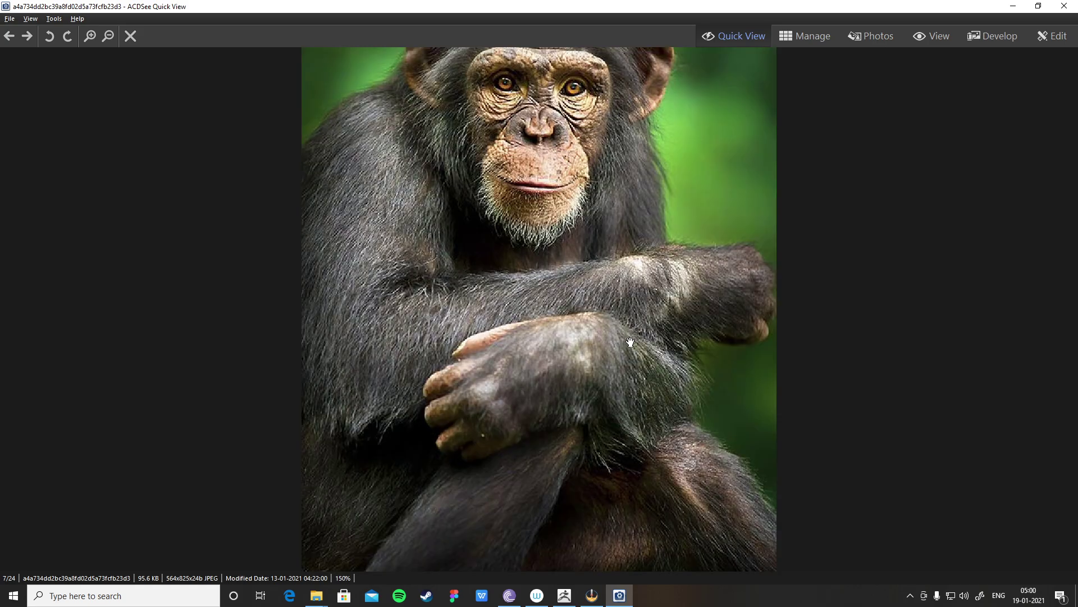
drag(478, 159, 534, 305)
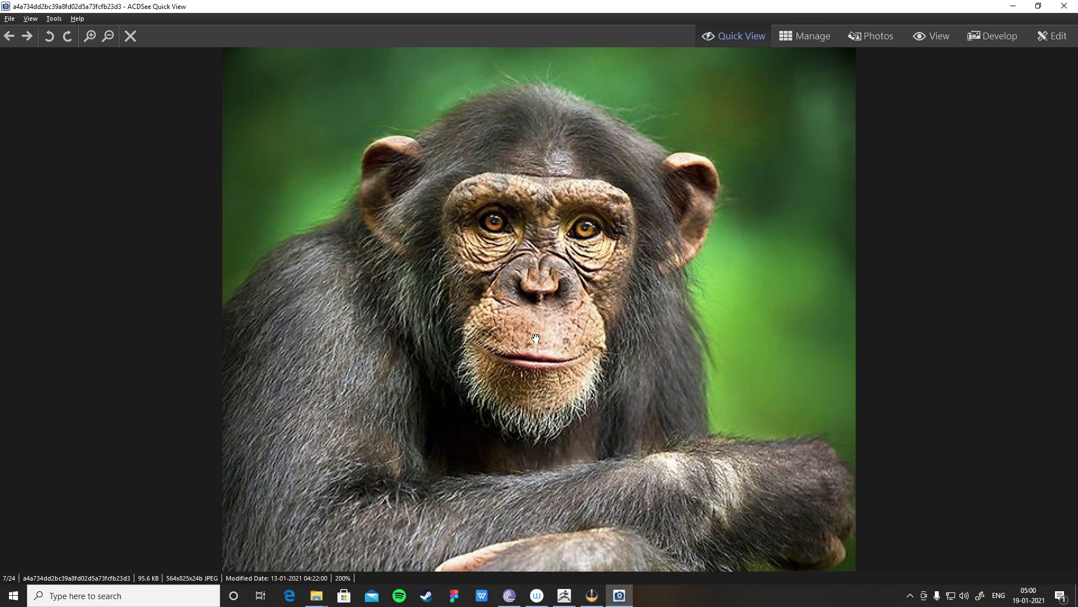
Open the grey sculpted chimp head from the _references folder in ACDSee and study it alongside the neighbouring chimp portrait.
key(Escape)
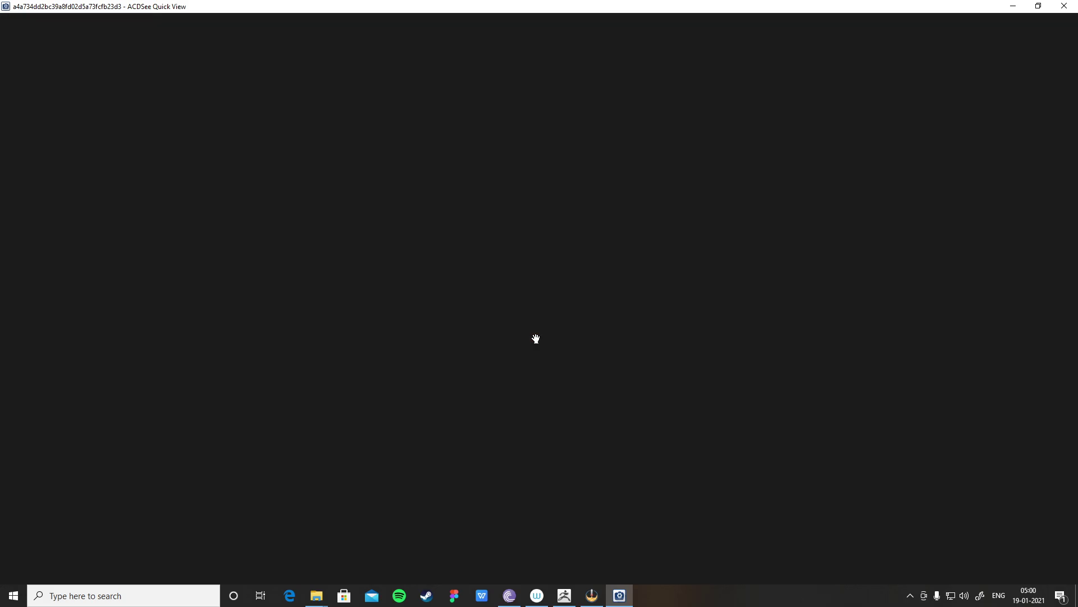
key(alt+Tab)
key(alt+Tab)
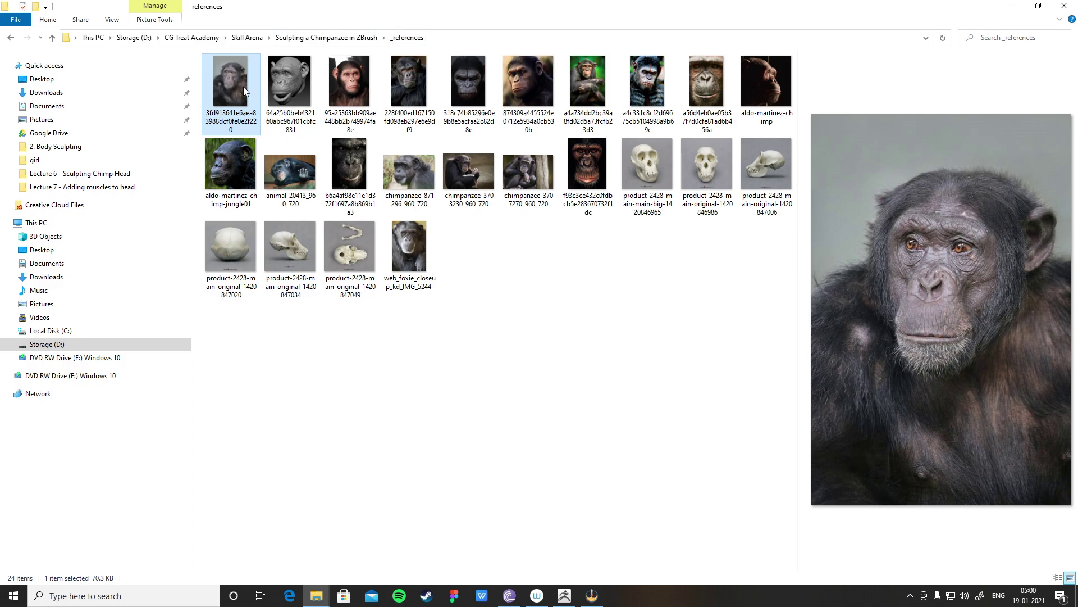
click(295, 80)
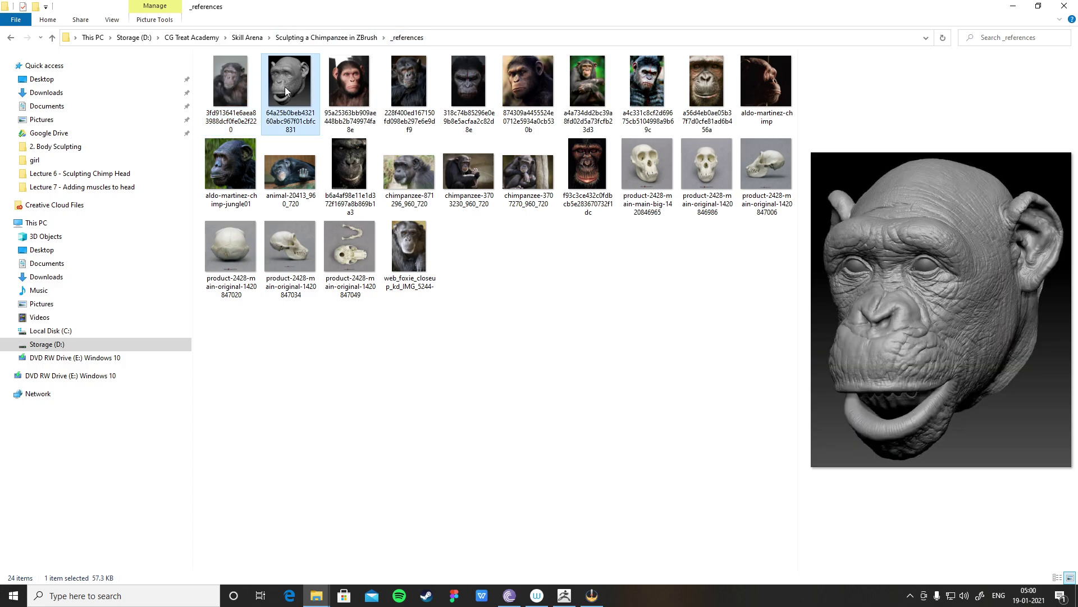
double_click(285, 87)
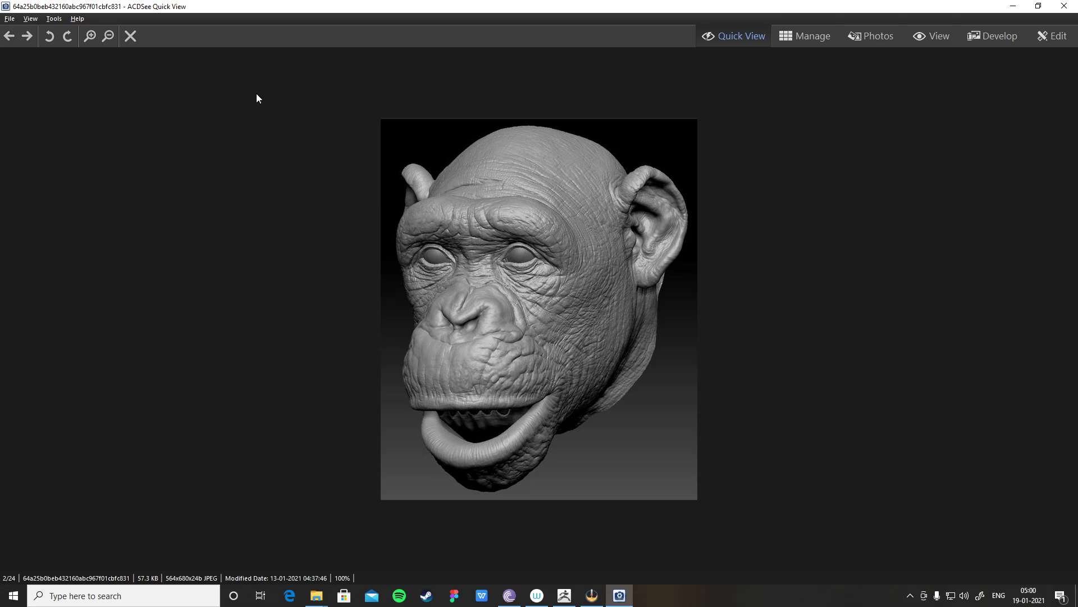
key(Left)
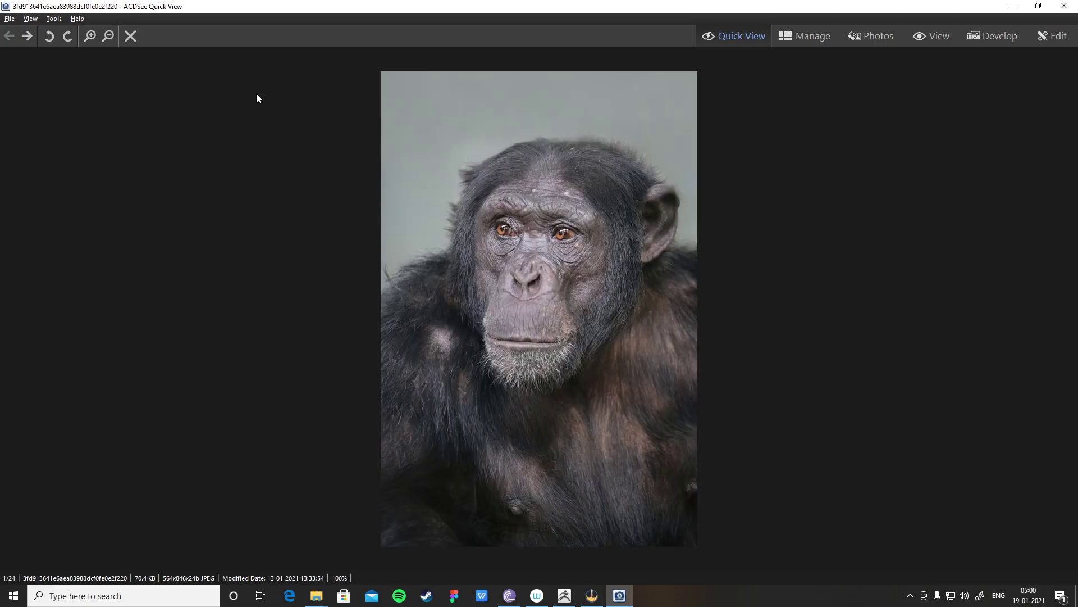
key(Right)
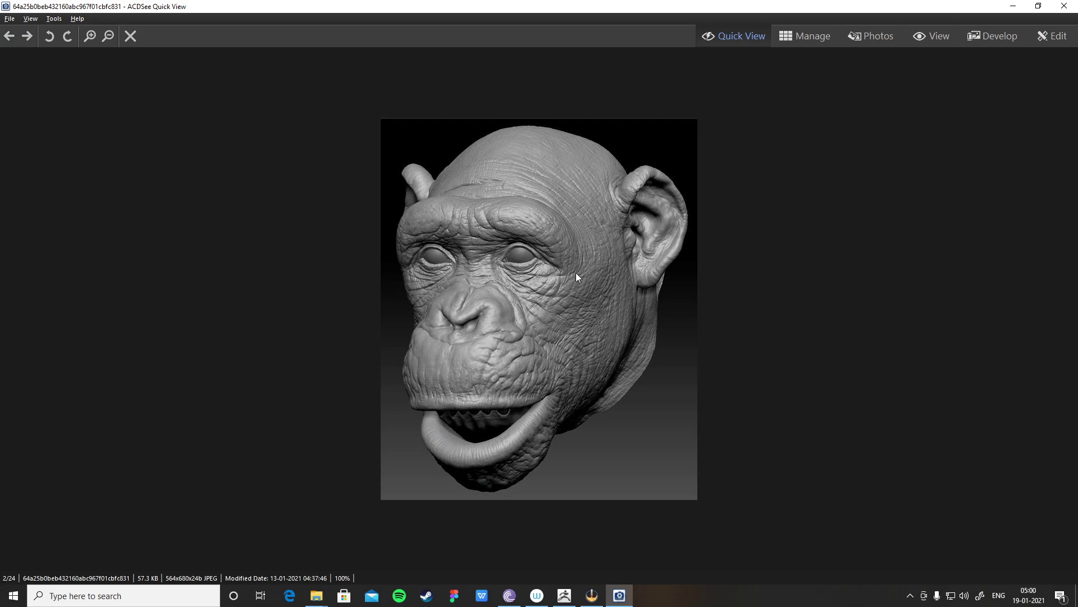
Compare the cheek and outer eye area of the ZBrush bust from the side with the sculpted chimp head reference.
key(alt+Tab)
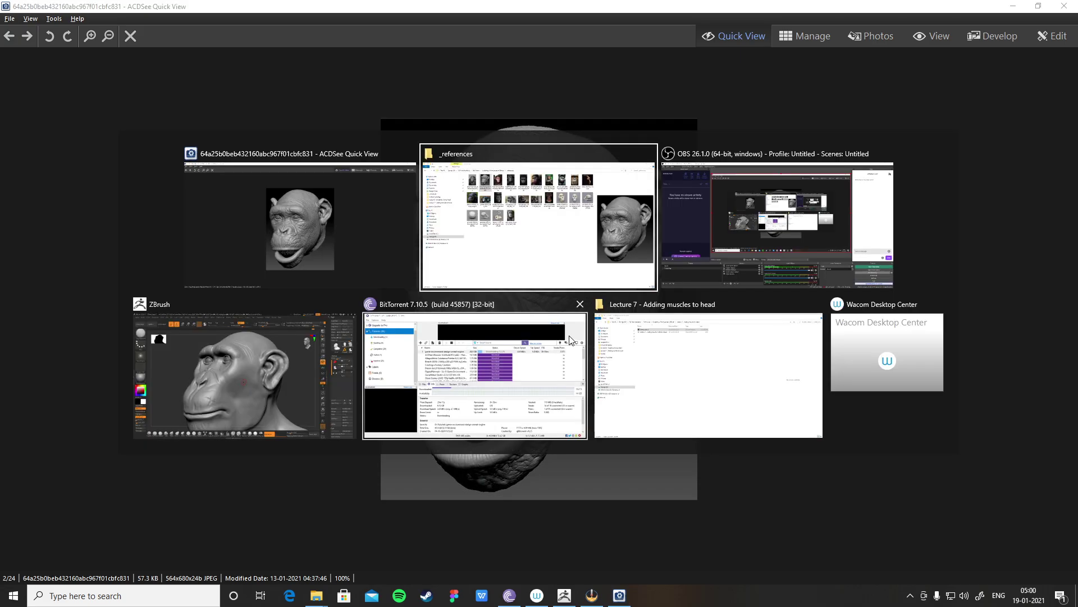
key(alt+Tab)
key(alt+Tab)
mouse_move(782, 332)
mouse_down()
mouse_move(781, 308)
mouse_move(525, 169)
mouse_up()
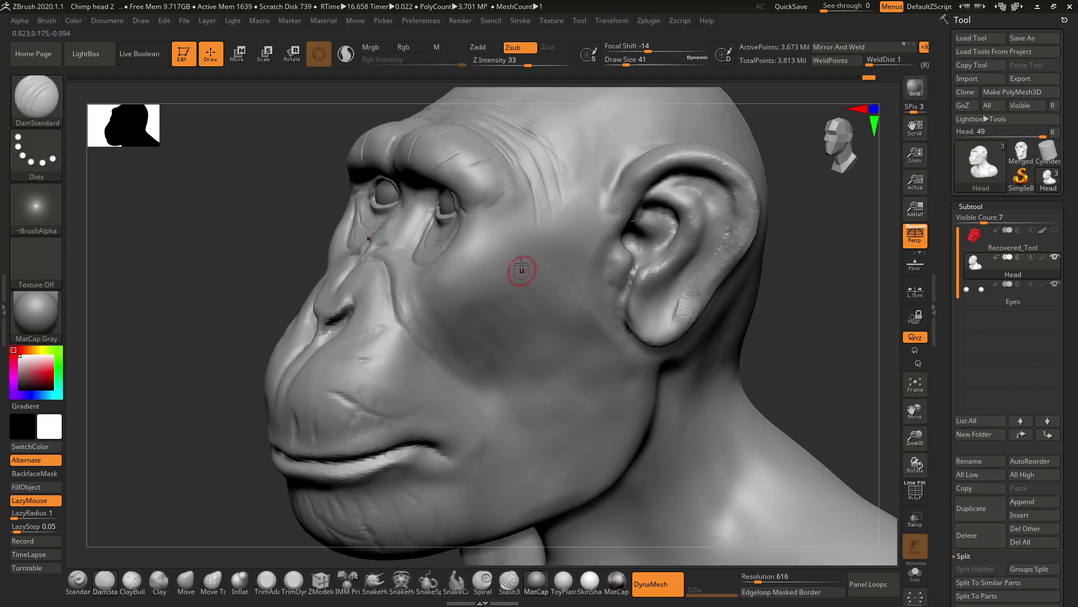
key(alt+Tab)
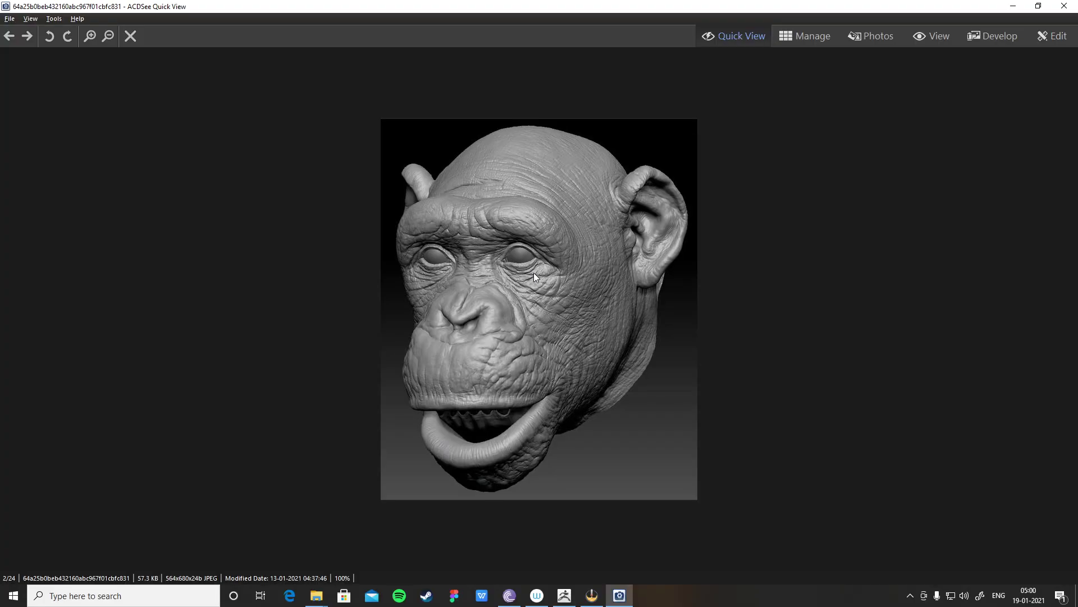
Carve fine slanted wrinkles across the rear lower jaw with the DamStandard brush, following the sculpted chimp head reference.
key(alt+Tab)
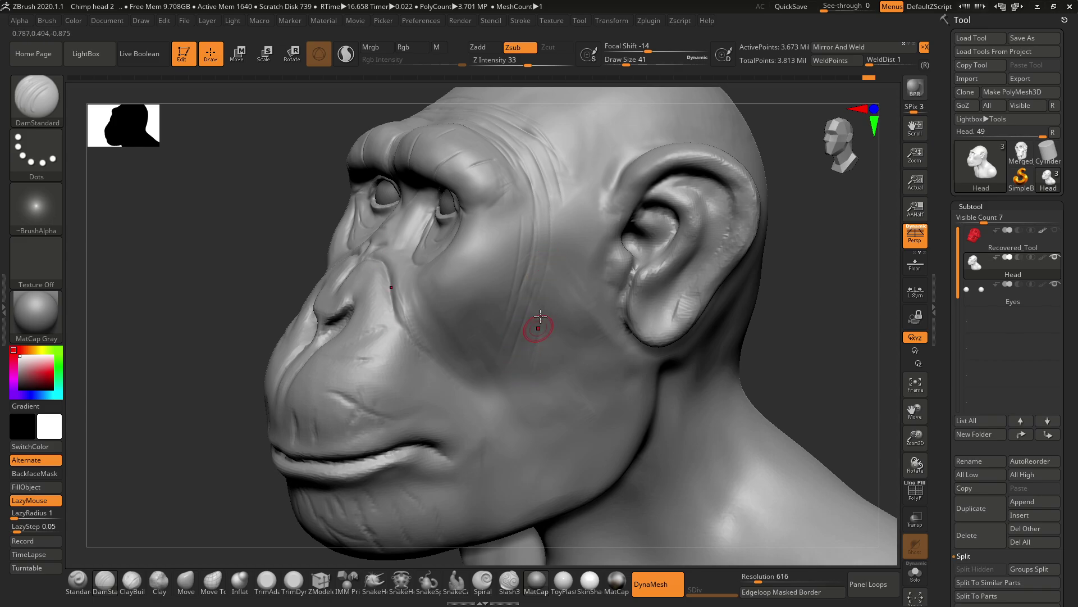
key(alt+Tab)
key(alt+Tab)
drag(778, 271, 785, 220)
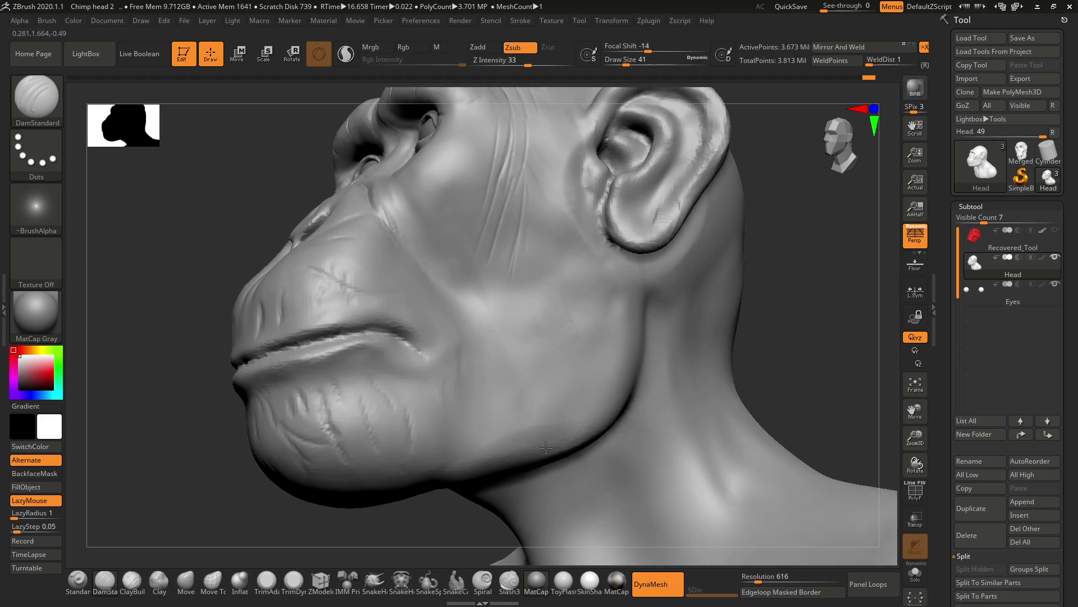
drag(568, 382, 526, 457)
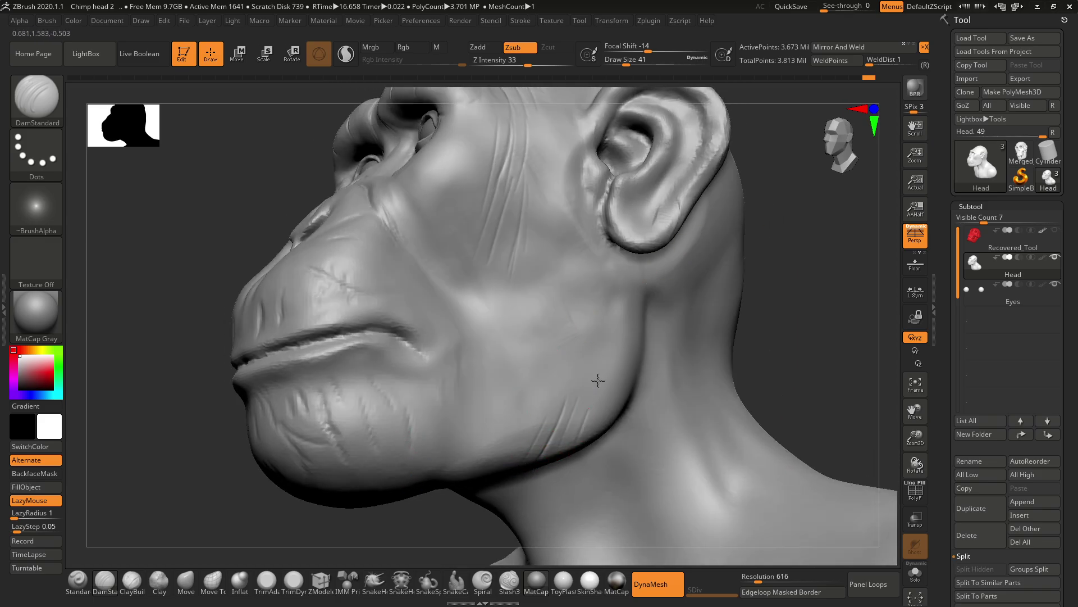
drag(777, 197, 513, 460)
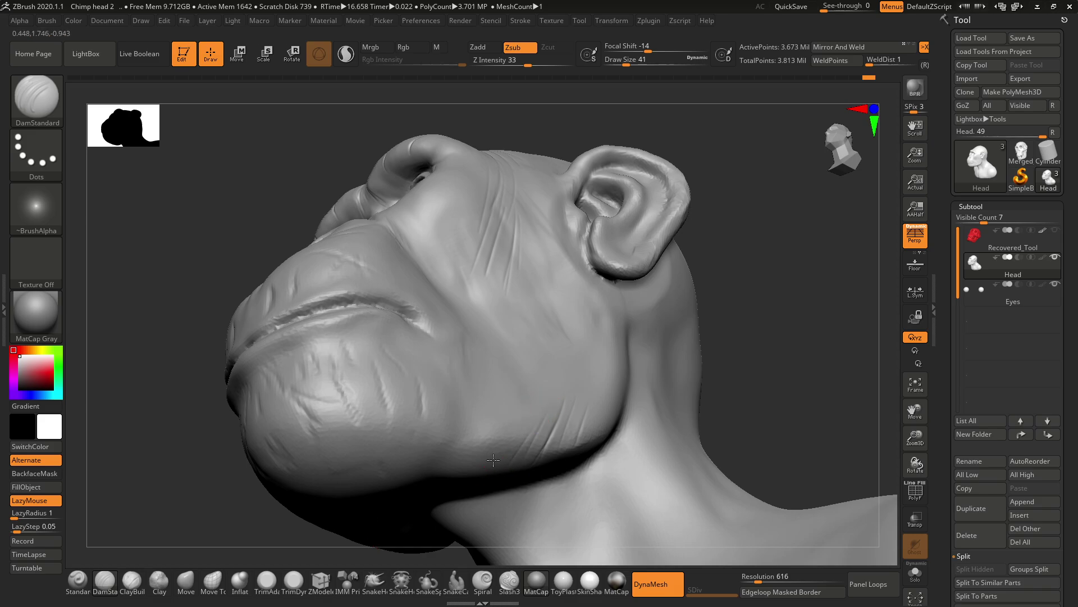
drag(717, 276, 621, 356)
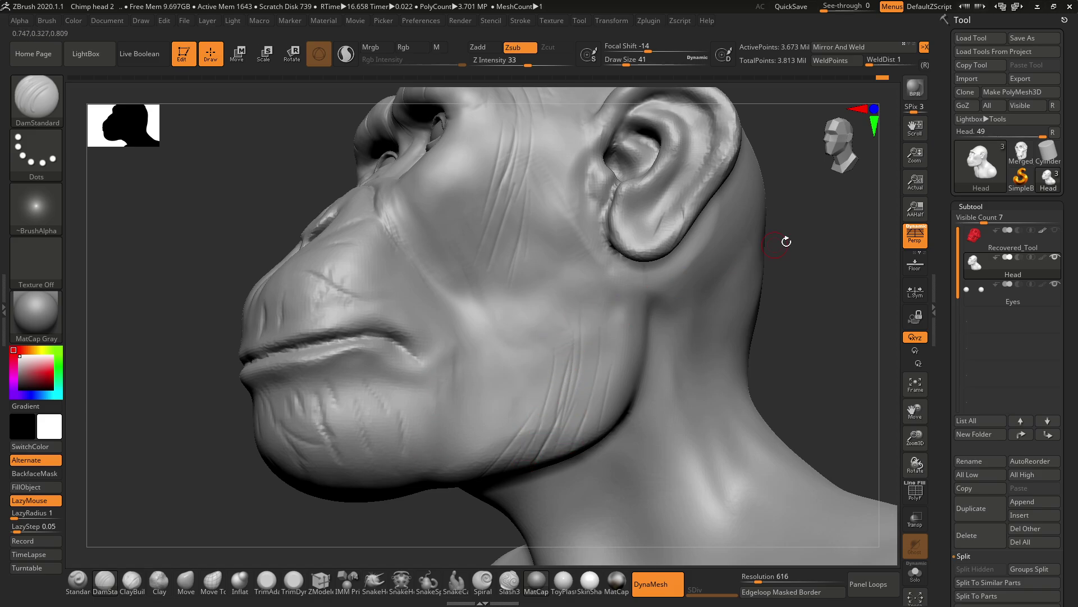
Check the reference head again, set the draw size to 62 and carve short creases on the side of the muzzle.
drag(830, 205, 542, 179)
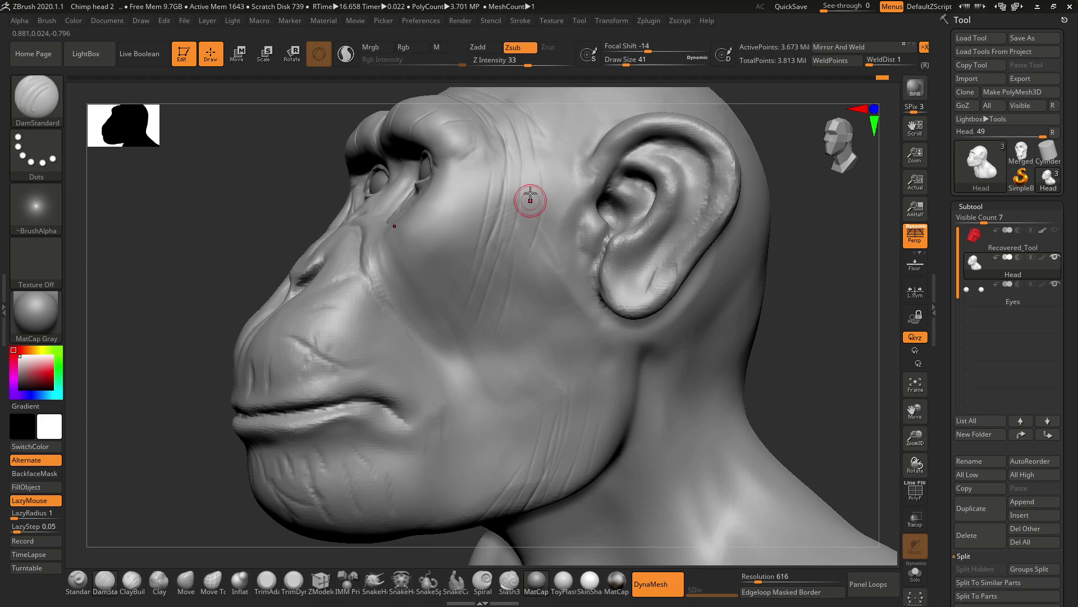
key(alt+Tab)
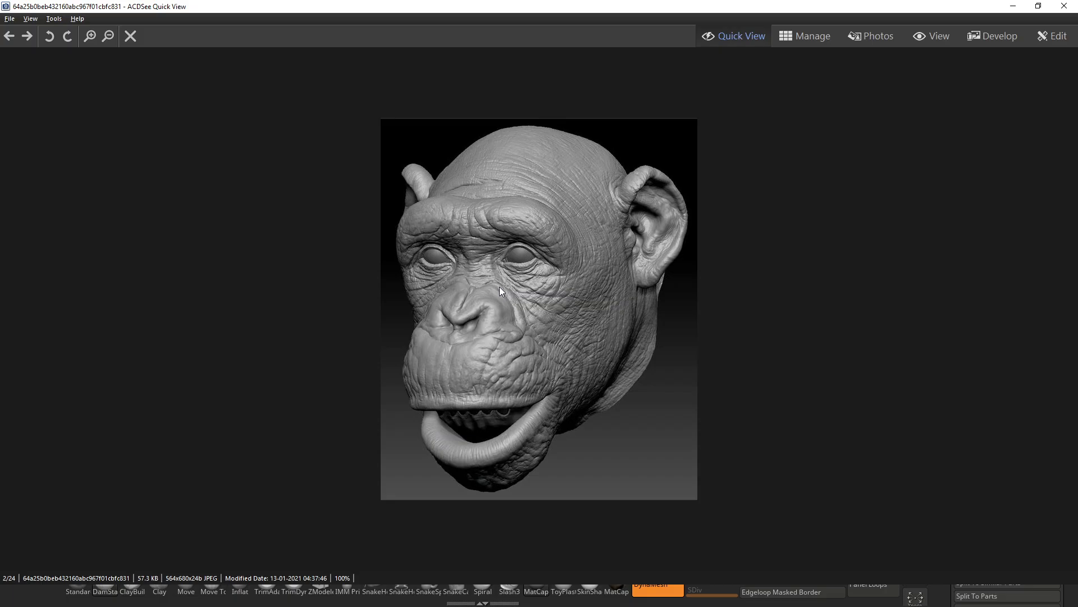
key(alt+Tab)
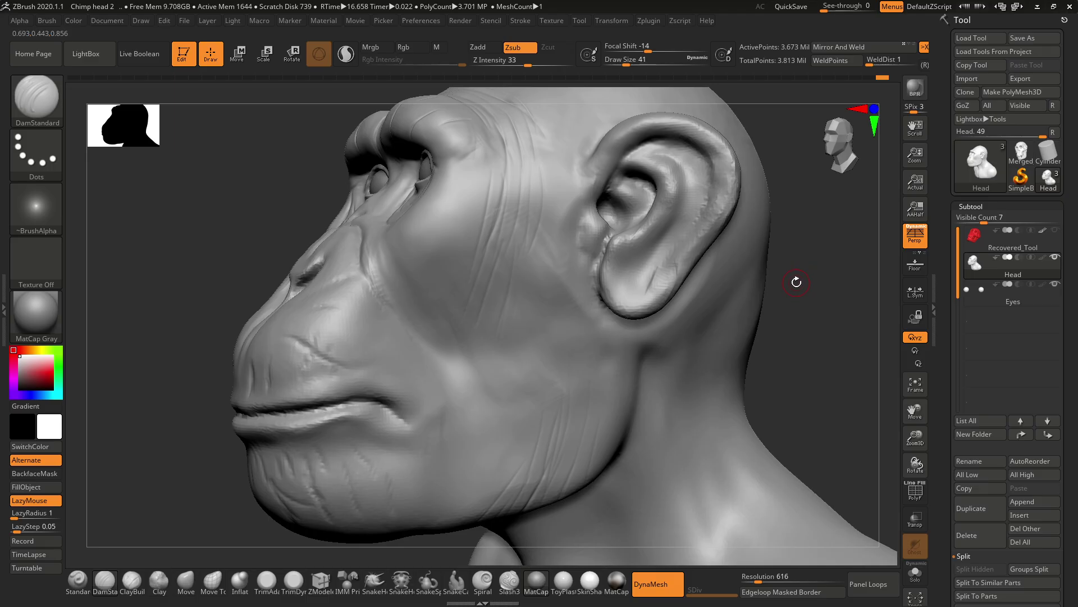
key(alt+Tab)
key(alt+Tab)
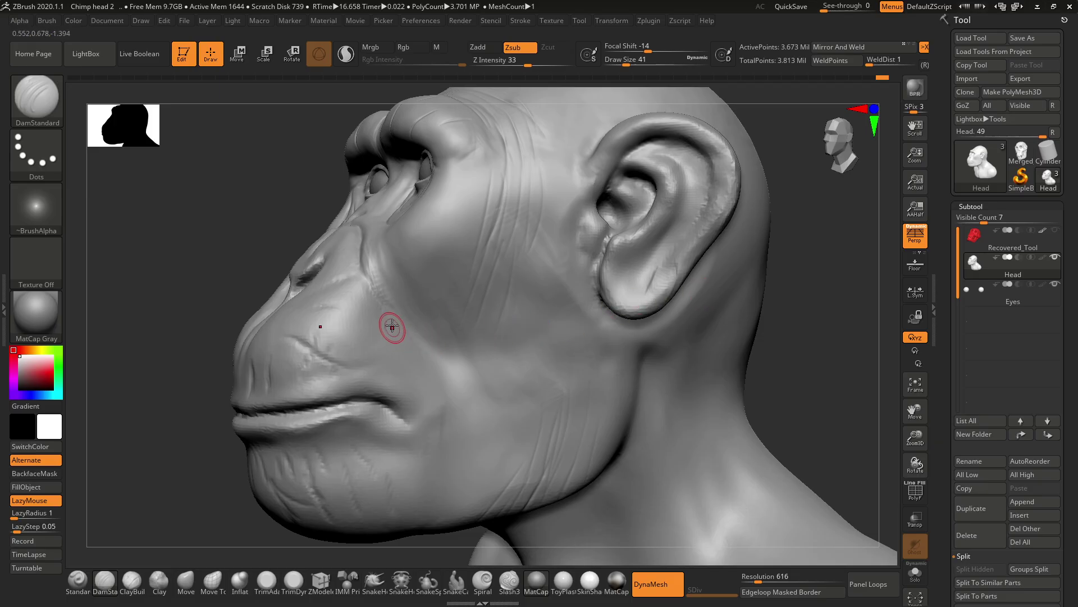
key(space)
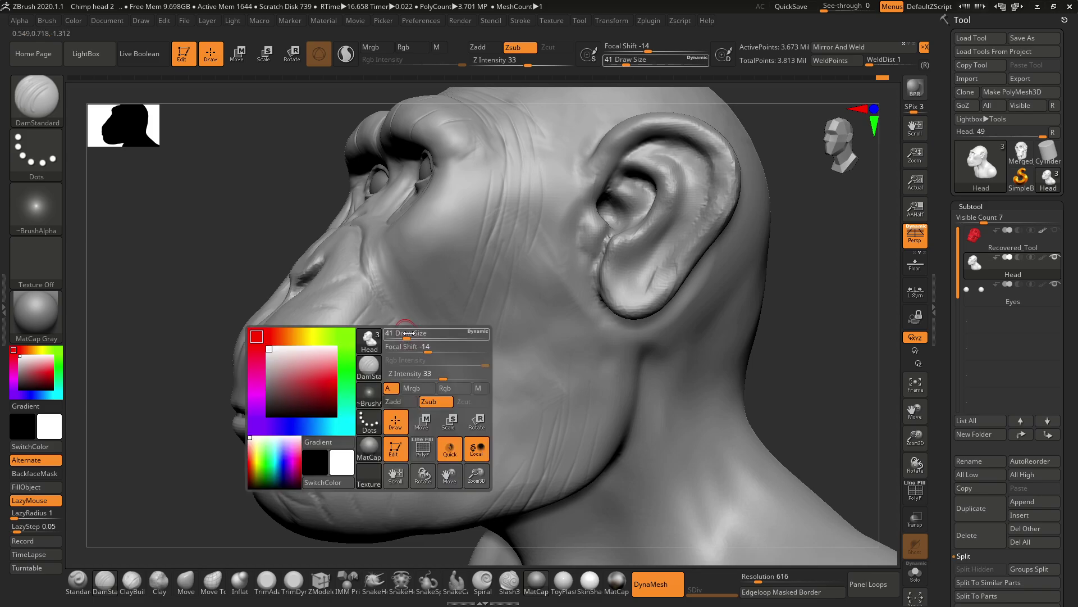
drag(400, 334, 409, 335)
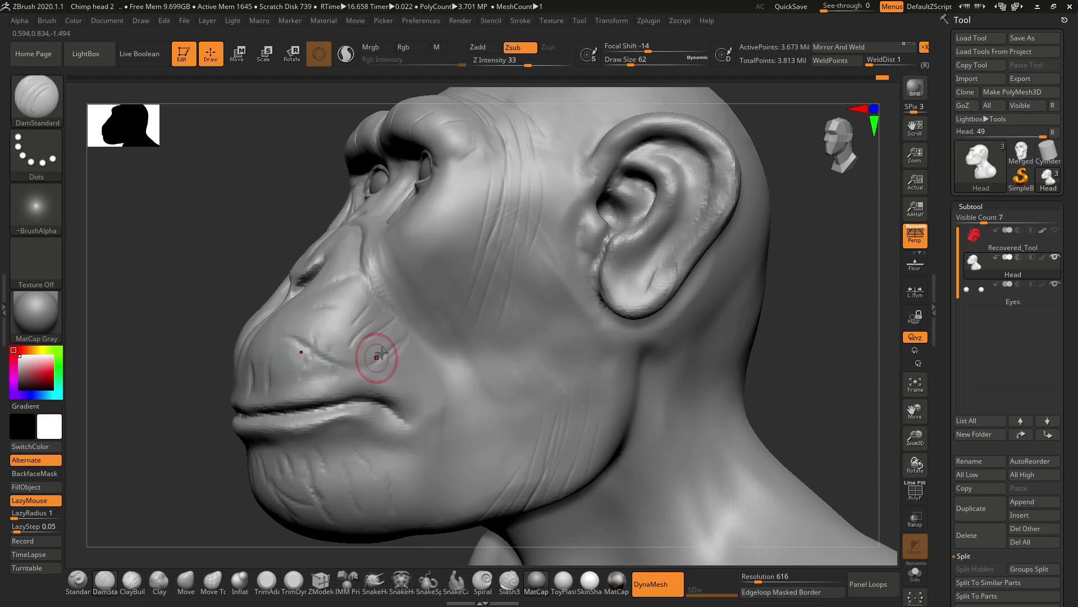
drag(242, 325, 356, 247)
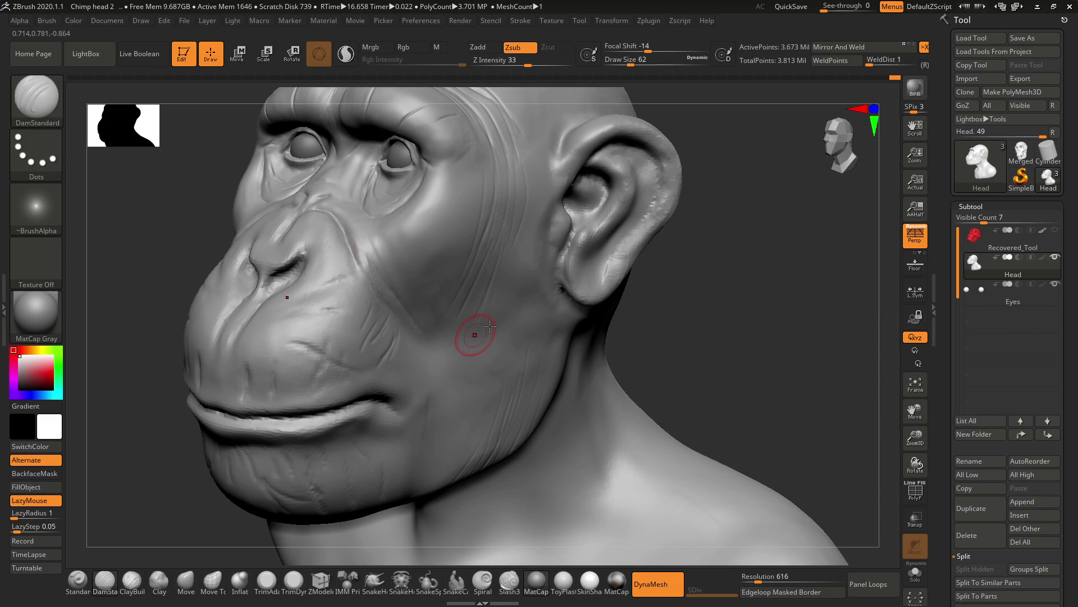
Carve creases along the fold between muzzle and cheek and curved wrinkles across the cheek below the eye, comparing with the reference.
drag(707, 313, 702, 427)
drag(353, 225, 370, 267)
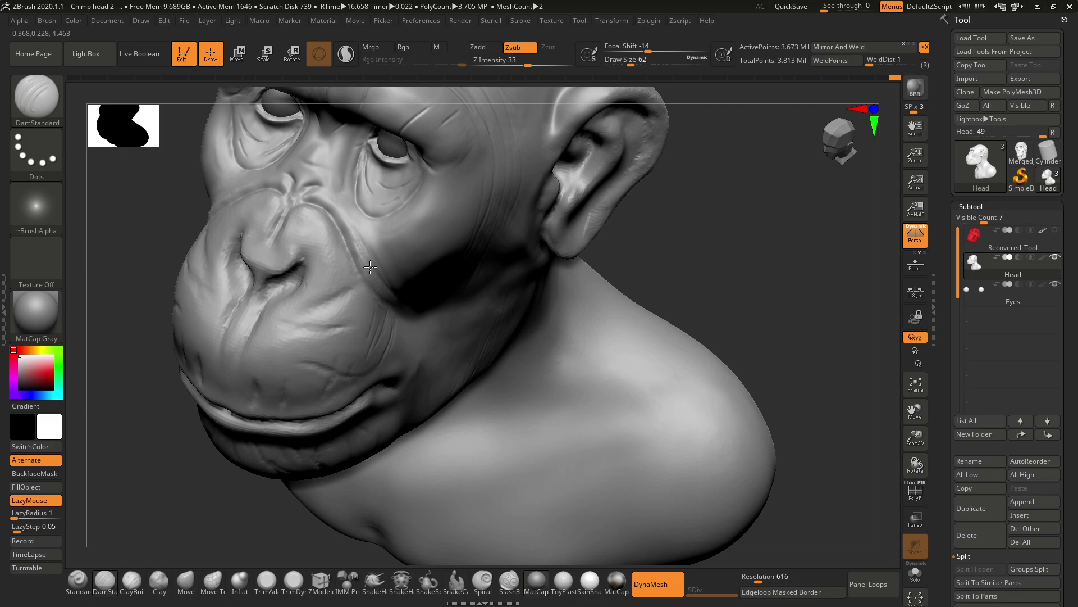
drag(680, 232, 414, 257)
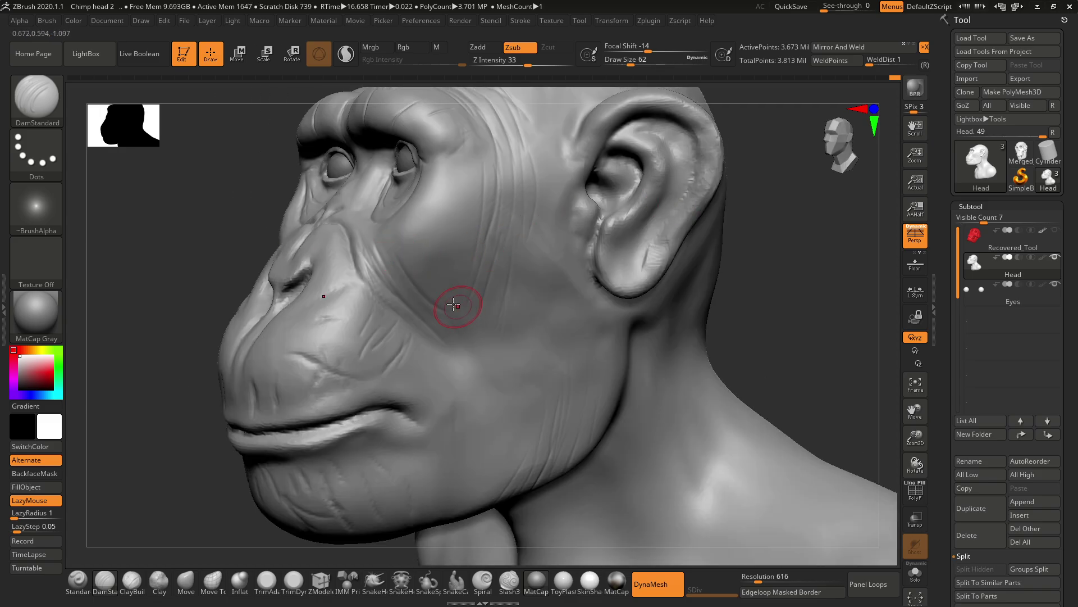
key(alt+Tab)
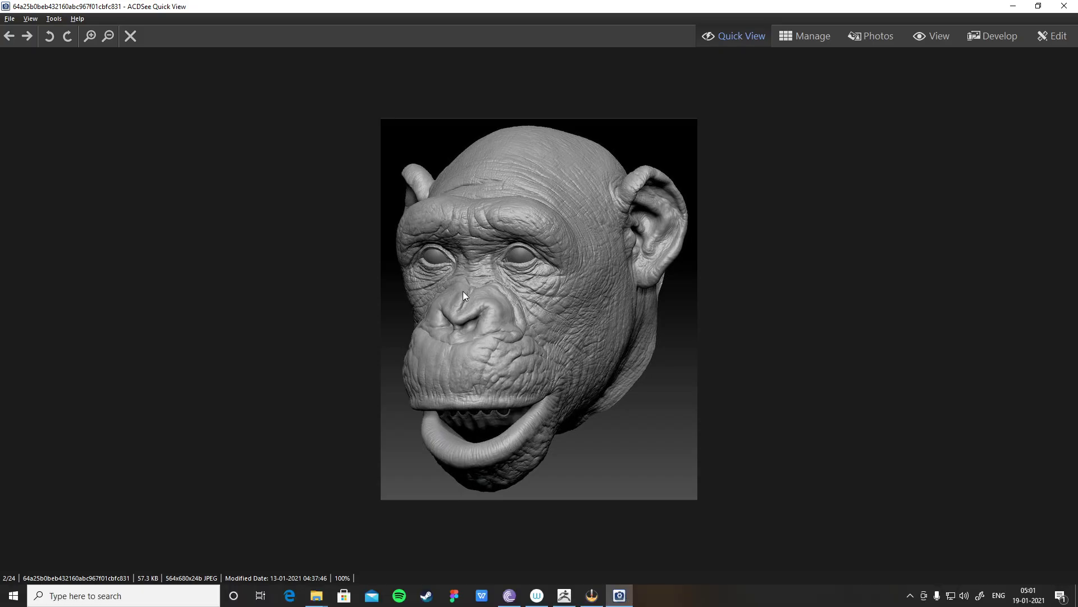
key(alt+Tab)
drag(404, 240, 436, 242)
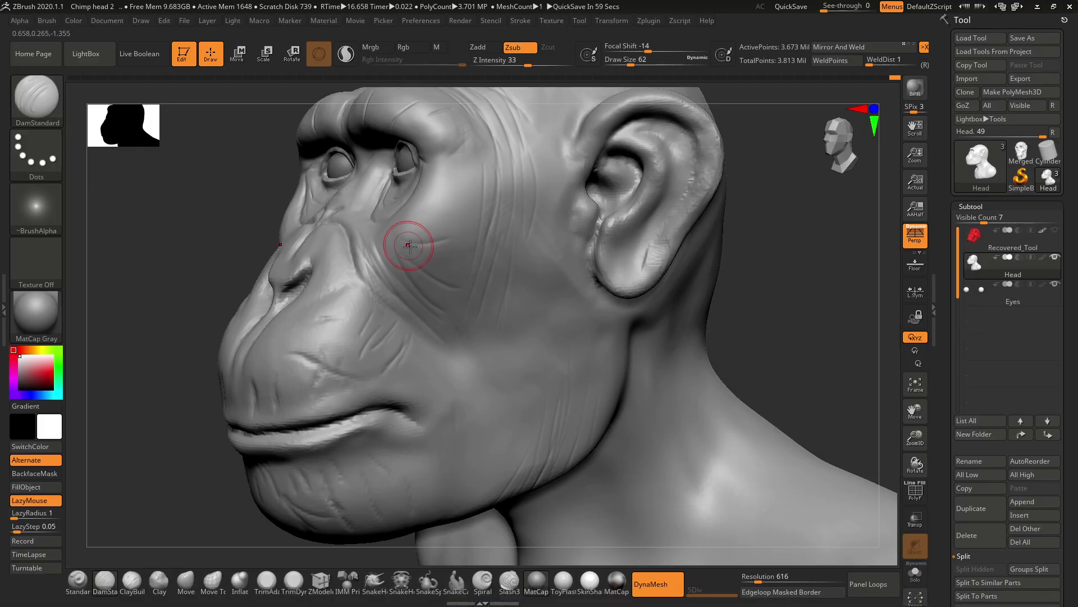
key(alt+Tab)
key(alt+Tab)
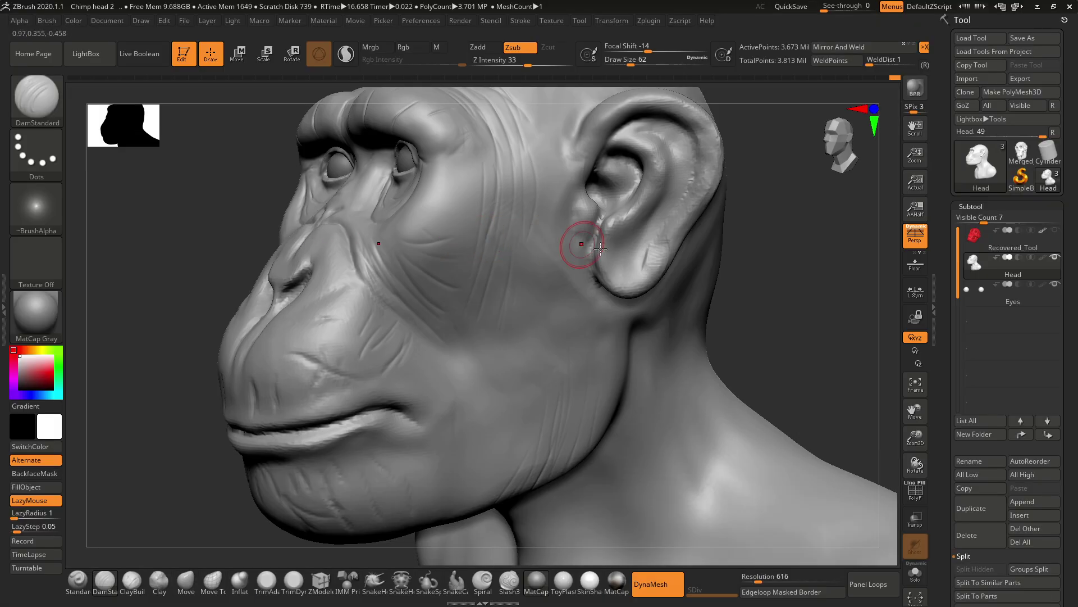
Extend the wrinkles around the outer cheek beside the eye and down the side of the face to the jaw and mouth corner.
drag(797, 282, 393, 230)
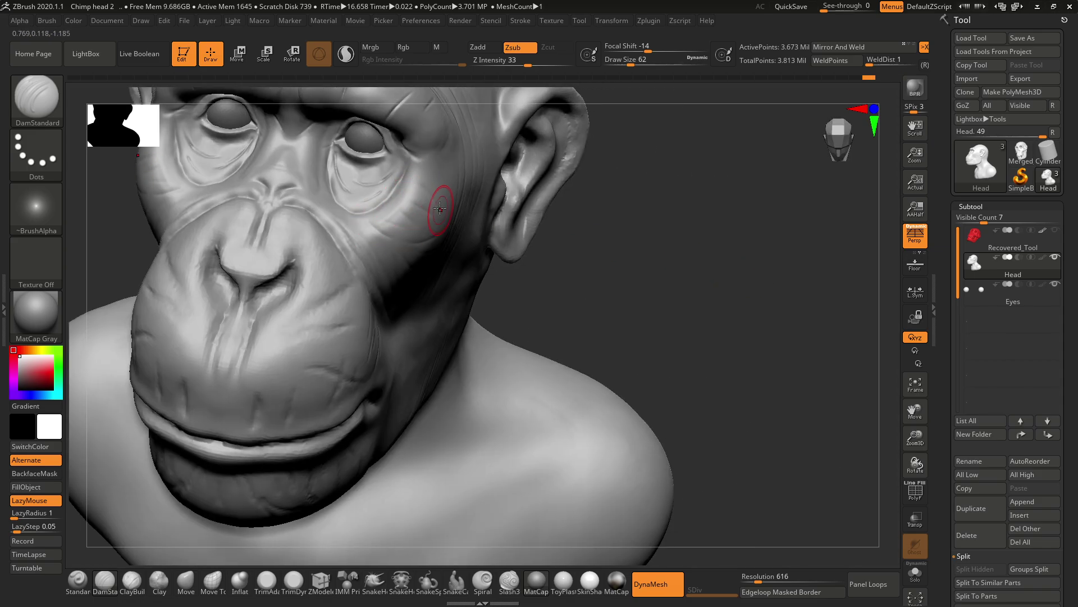
drag(646, 236, 500, 187)
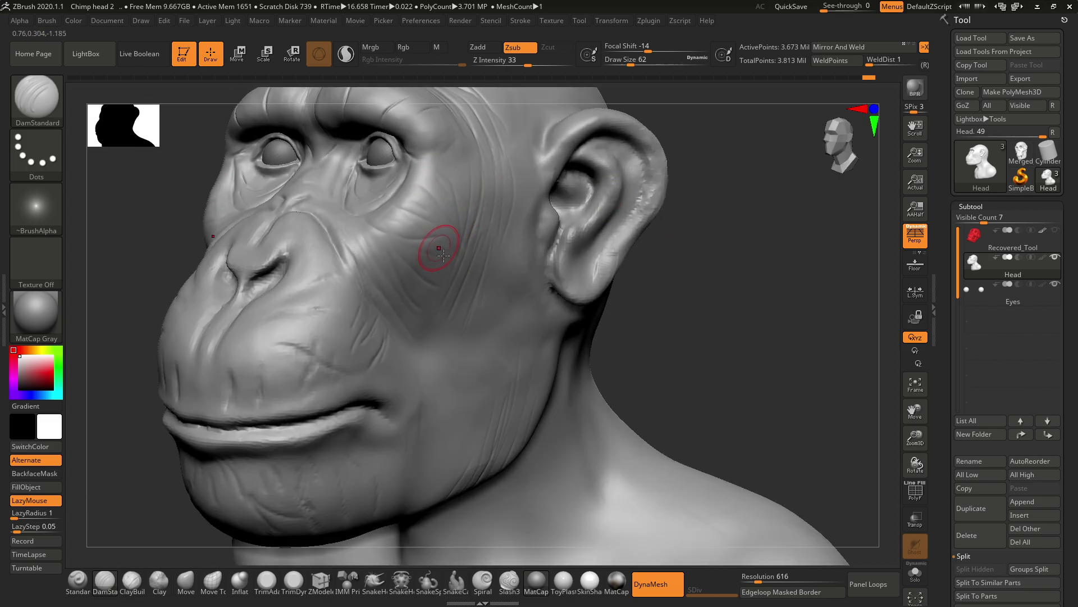
right_drag(703, 319, 525, 236)
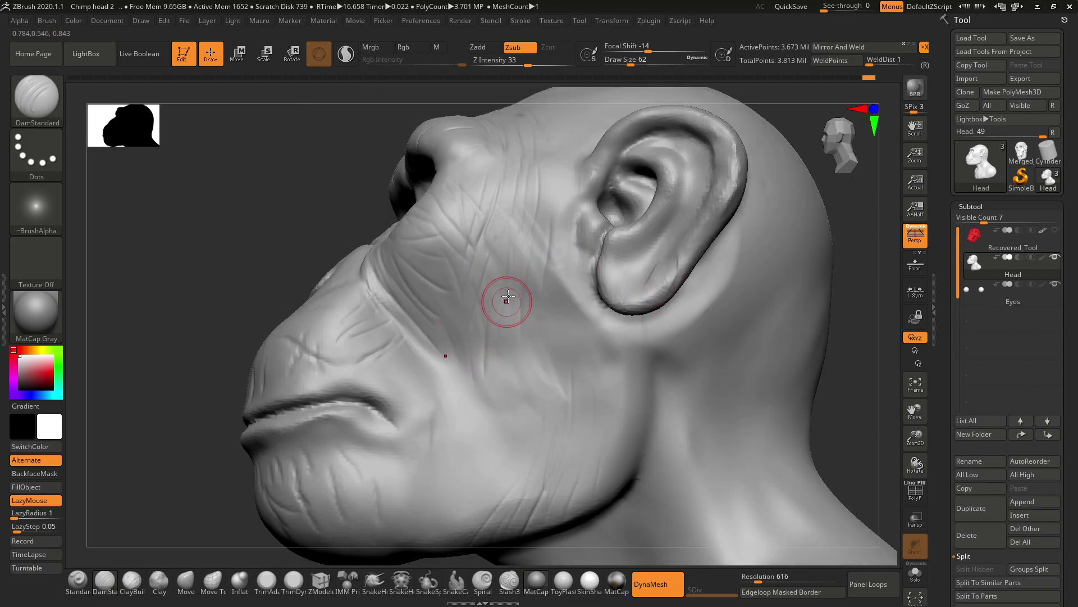
alt+drag(241, 299, 328, 252)
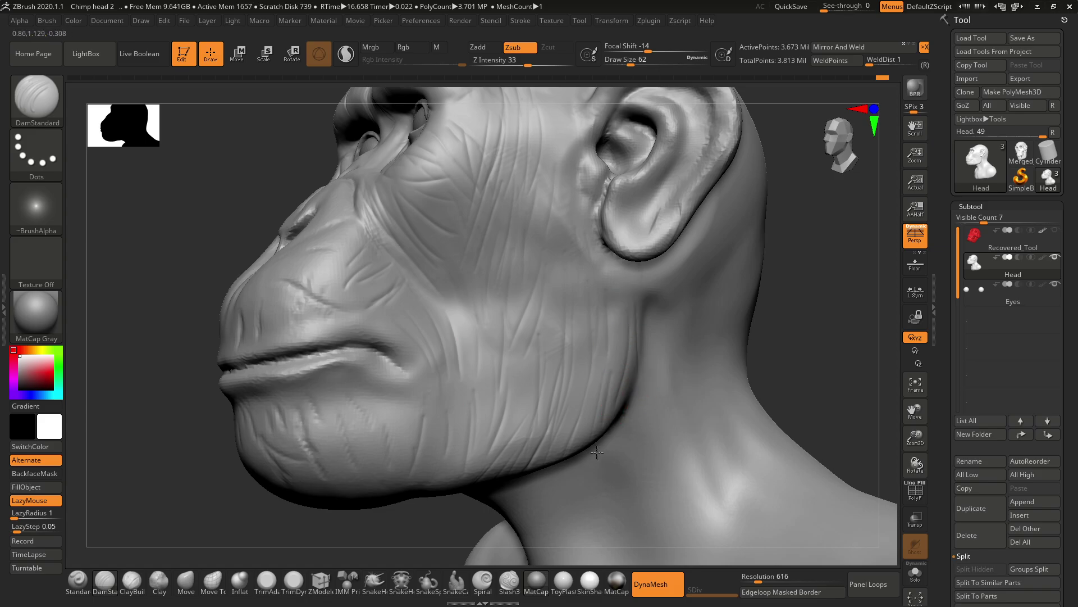
Carve vertical wrinkles into the upper lip between the nose and the mouth from the front.
alt+drag(793, 254, 739, 340)
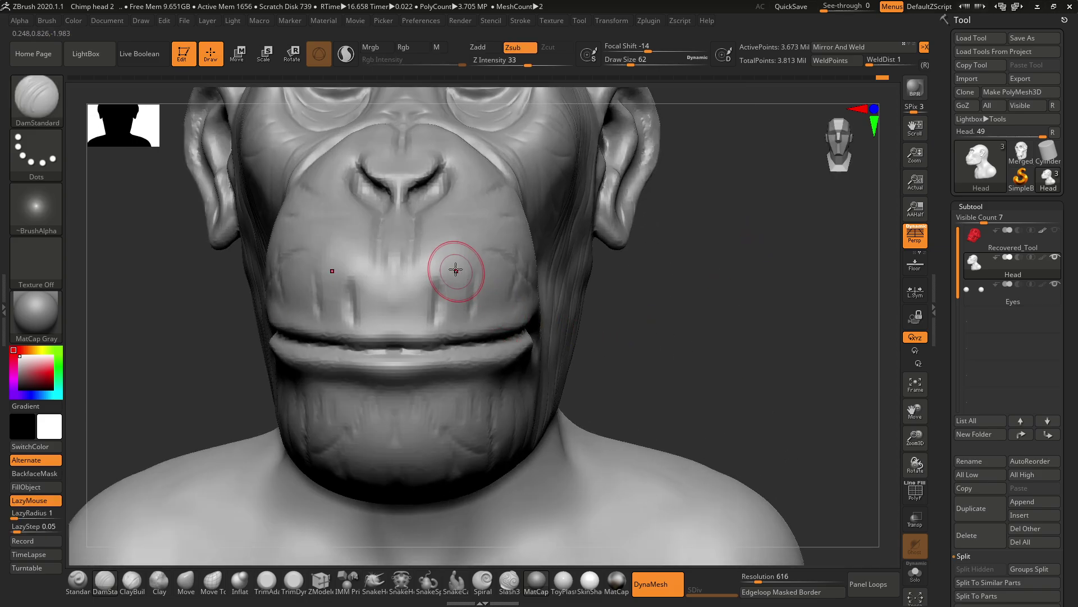
drag(432, 242, 428, 315)
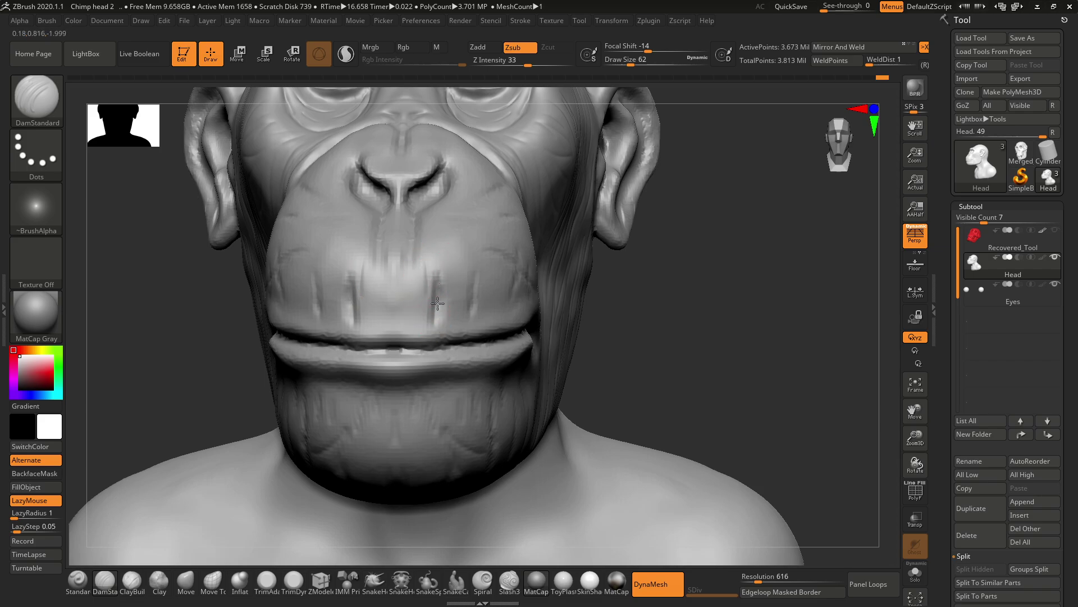
drag(444, 247, 443, 293)
drag(477, 241, 477, 306)
drag(664, 241, 493, 245)
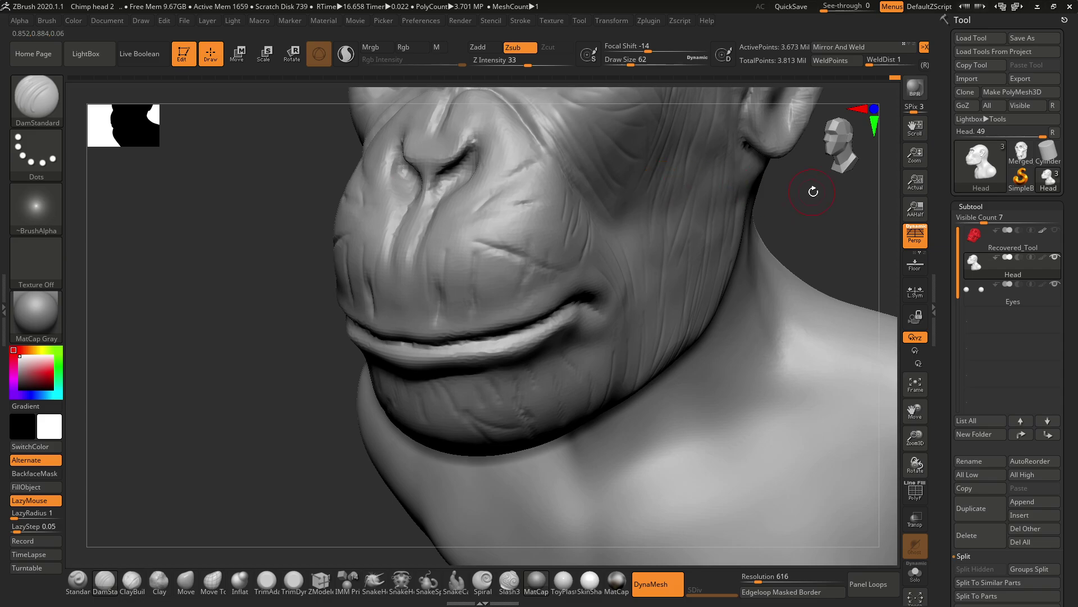
Sharpen the creases around the nostrils and down the grooves below the nose, softening the area with the Smooth brush.
mouse_move(814, 192)
mouse_down()
mouse_move(438, 180)
mouse_move(418, 251)
mouse_up()
drag(457, 156, 453, 169)
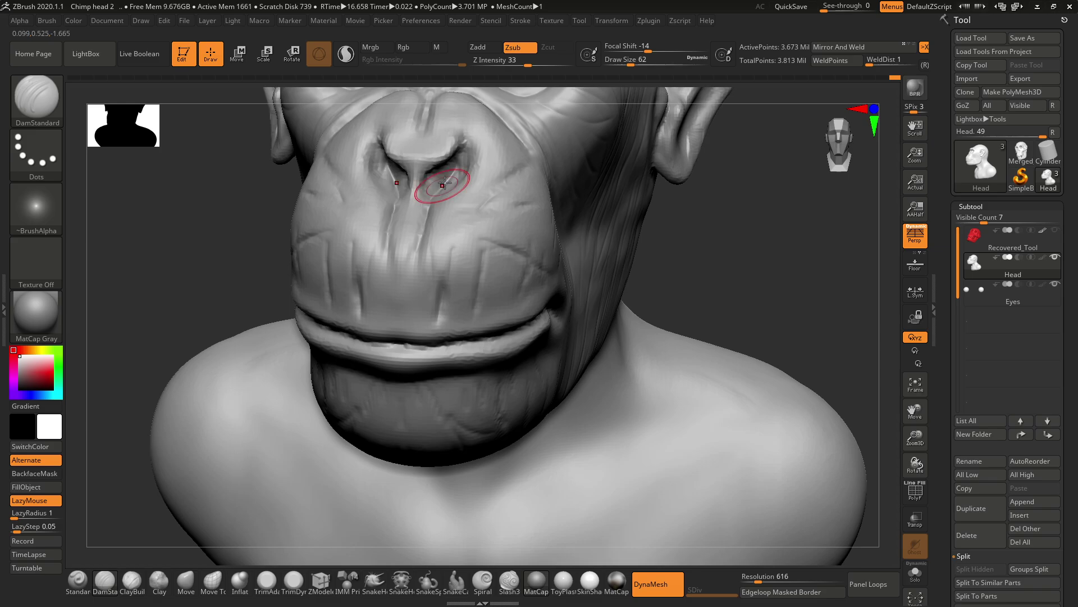
drag(725, 218, 730, 303)
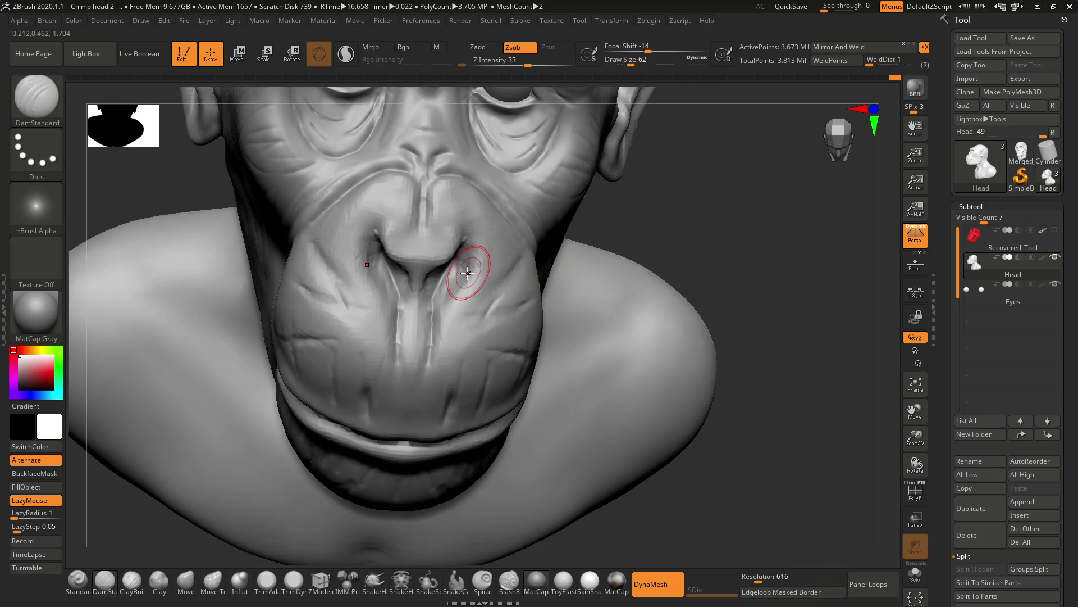
mouse_move(469, 240)
mouse_down()
mouse_move(465, 285)
mouse_move(441, 306)
mouse_up()
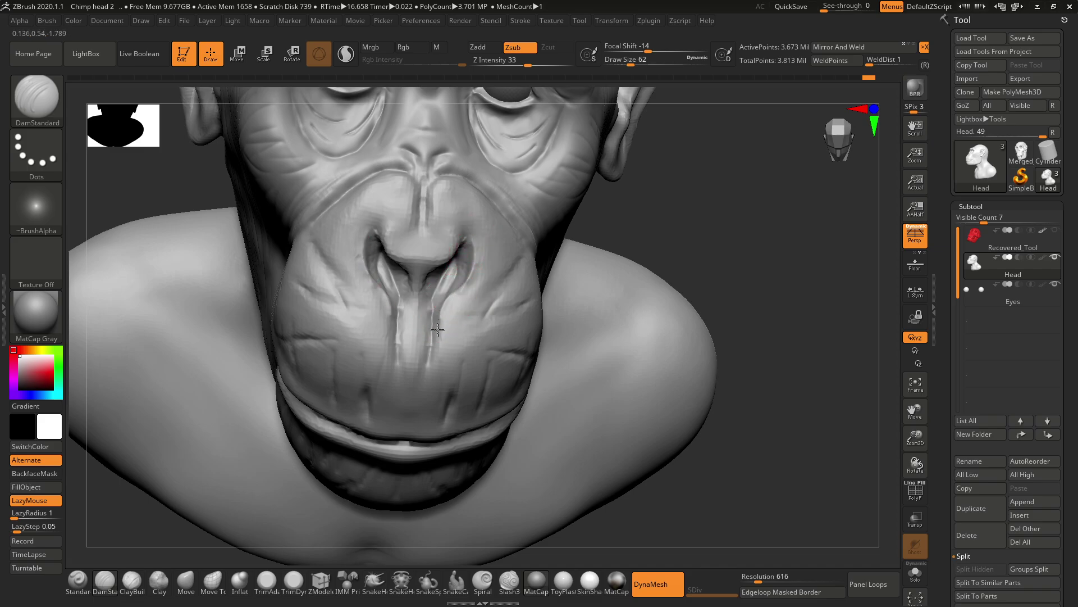
key(shift)
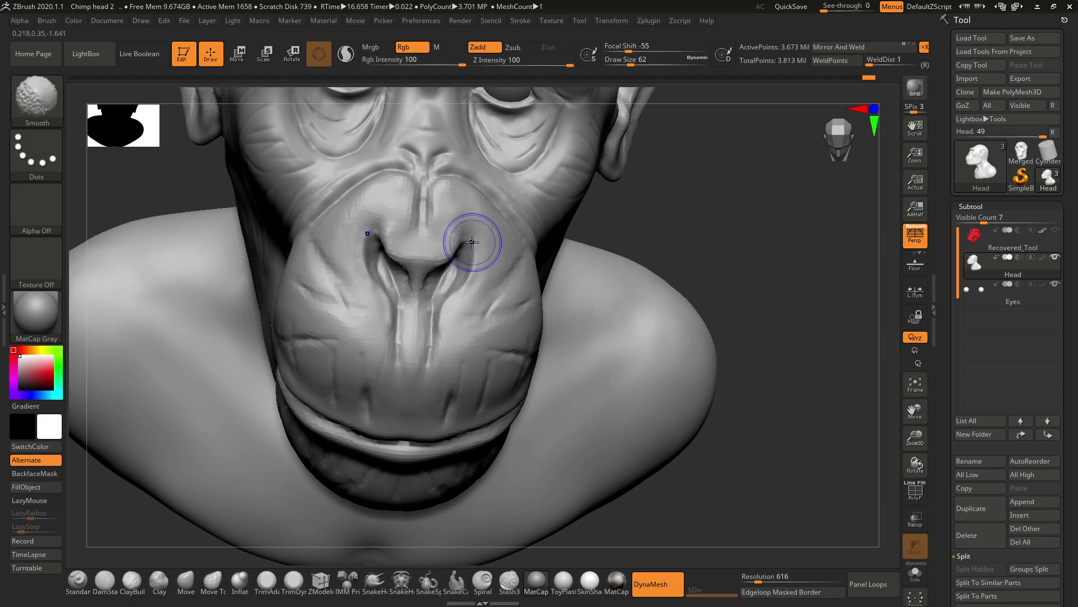
drag(572, 238, 447, 250)
key(shift)
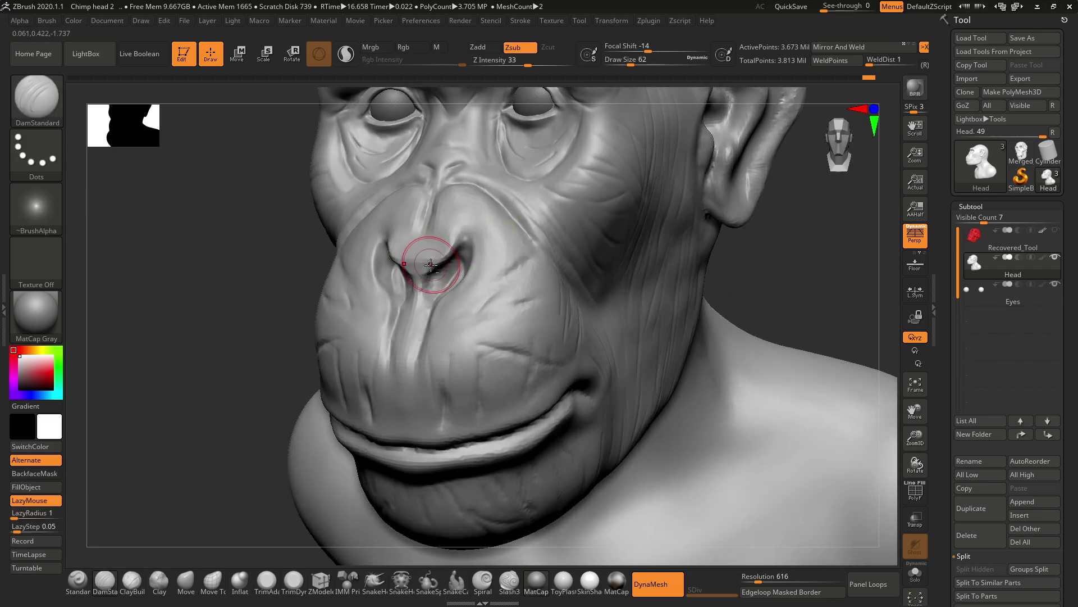
key(shift)
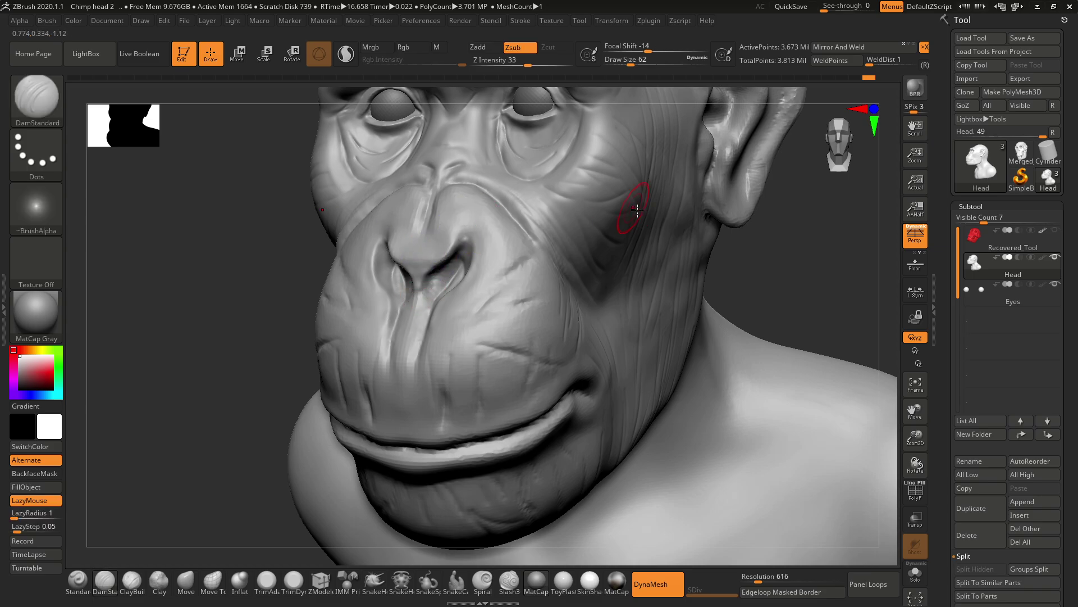
Deepen the crease bordering the top of the nose and muzzle and continue it along the cheek fold toward the mouth corner.
drag(817, 242, 424, 247)
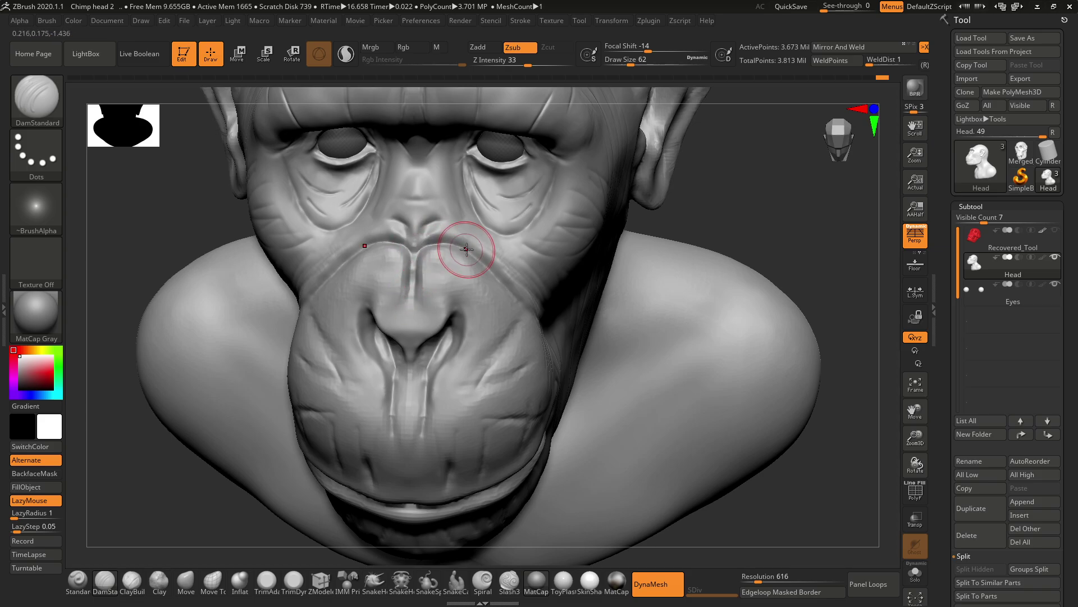
drag(701, 212, 495, 252)
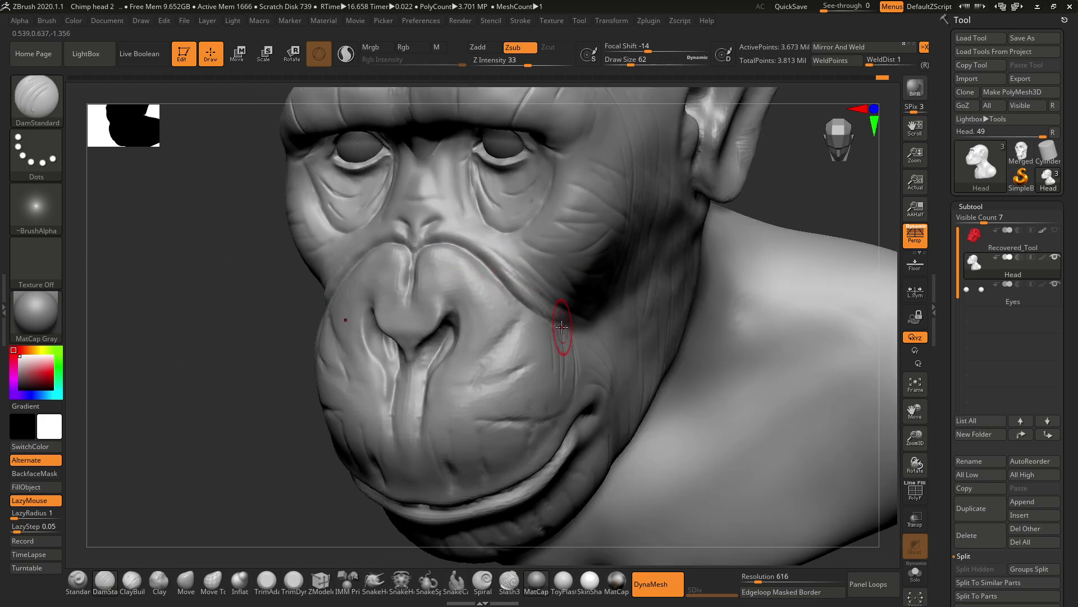
drag(234, 470, 494, 309)
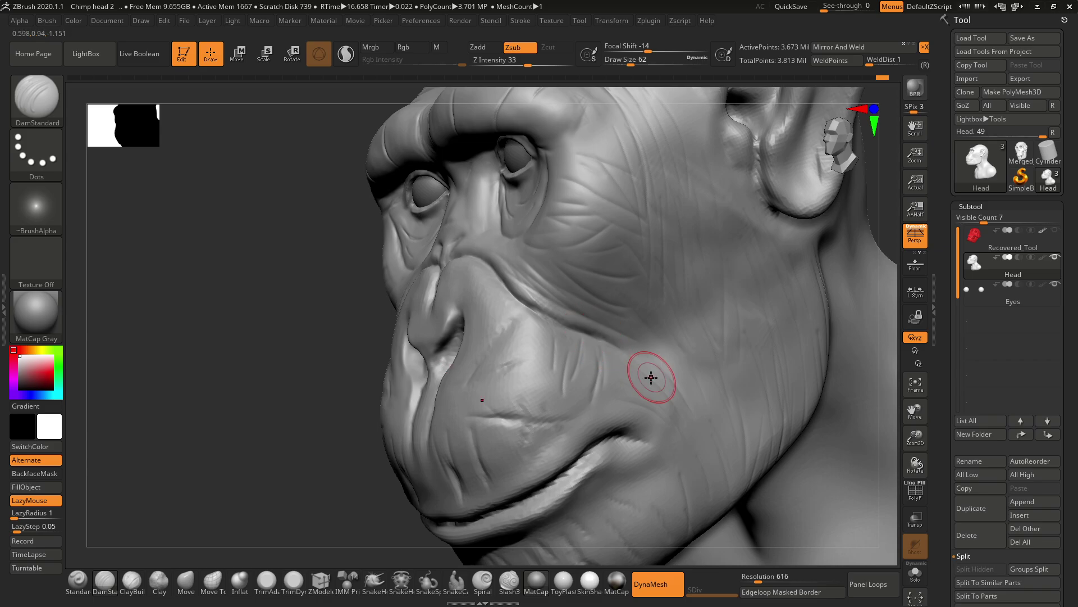
drag(249, 476, 202, 432)
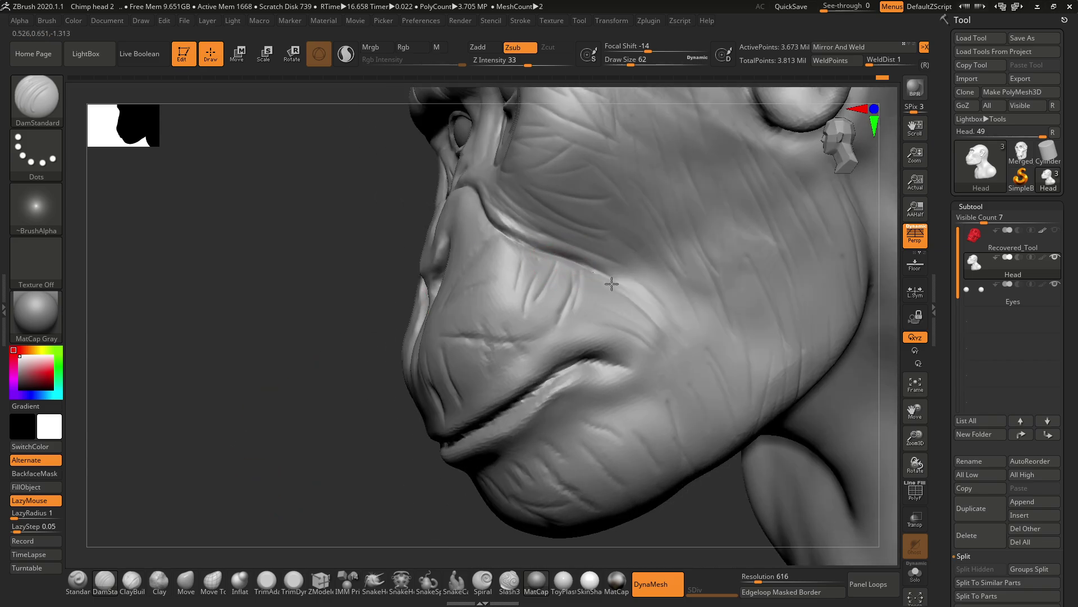
drag(323, 377, 487, 353)
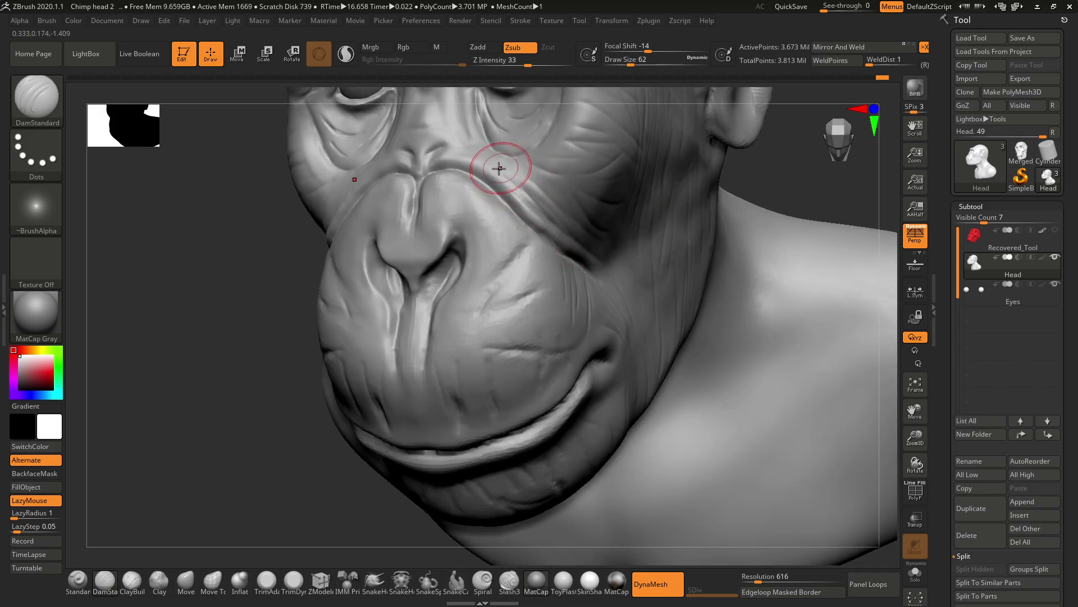
Refine the crease at the top of the muzzle and carve horizontal wrinkles across the nose bridge between the eyes.
drag(314, 380, 205, 388)
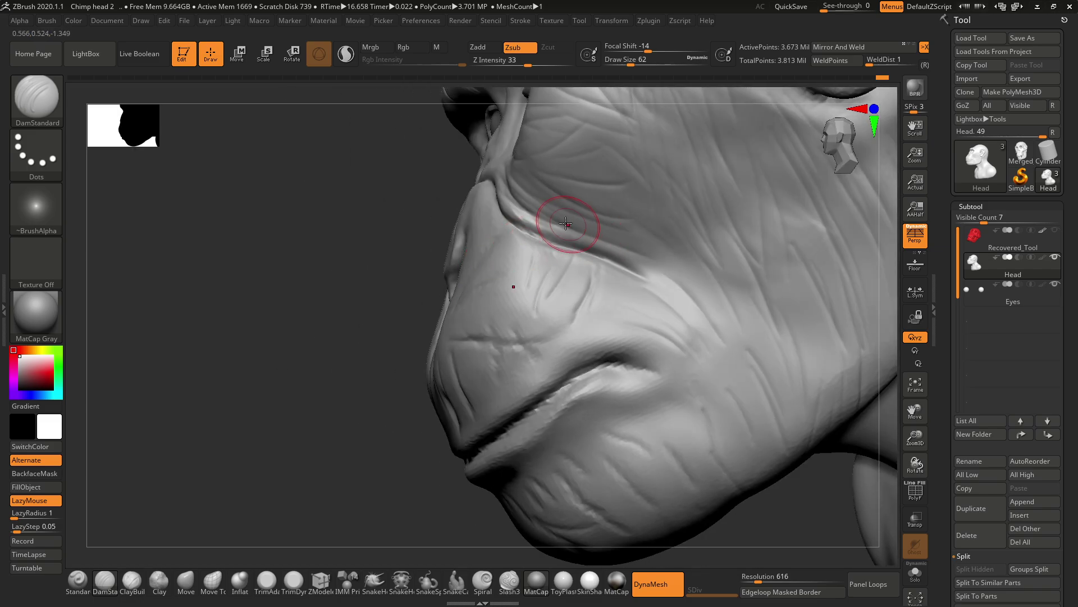
right_drag(585, 257, 618, 209)
drag(755, 265, 432, 254)
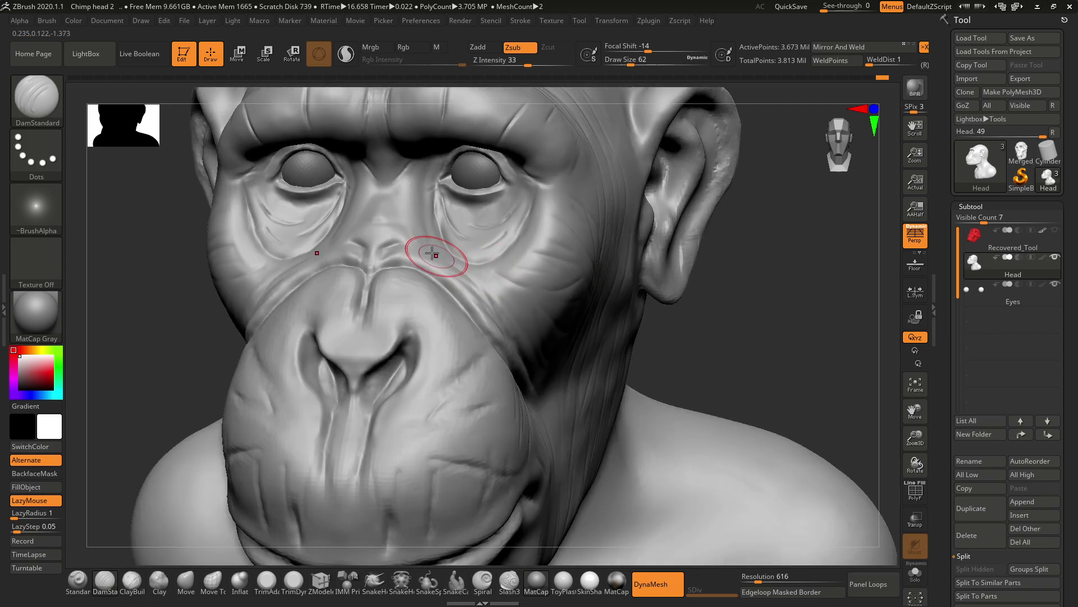
mouse_move(745, 267)
mouse_down()
mouse_move(446, 289)
mouse_move(409, 272)
mouse_move(443, 275)
mouse_move(430, 266)
mouse_move(465, 255)
mouse_up()
drag(657, 236, 498, 241)
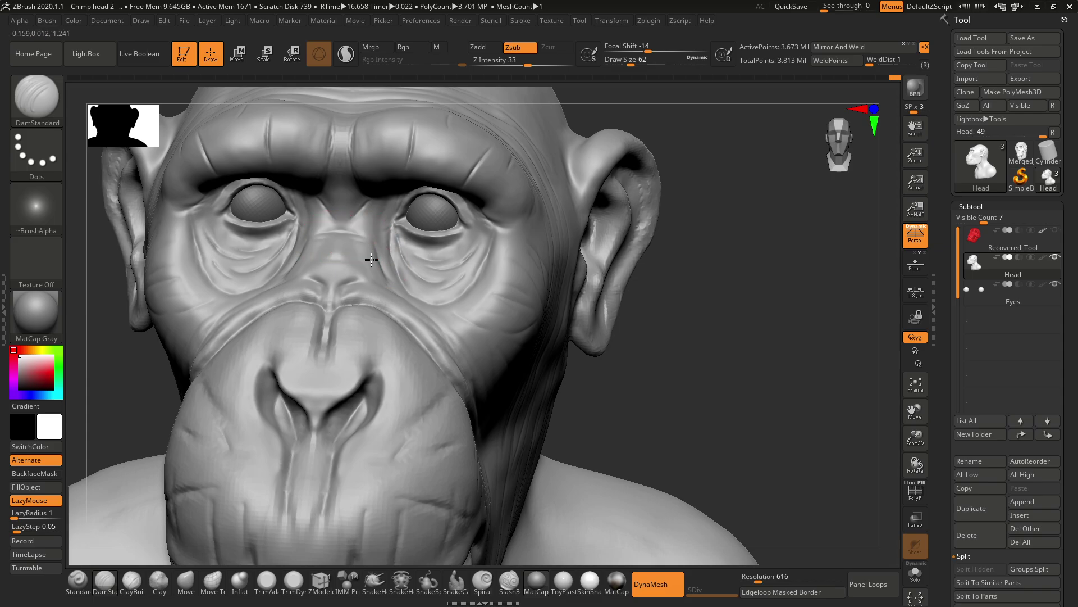
mouse_move(642, 121)
mouse_down()
mouse_move(373, 253)
mouse_move(395, 261)
mouse_up()
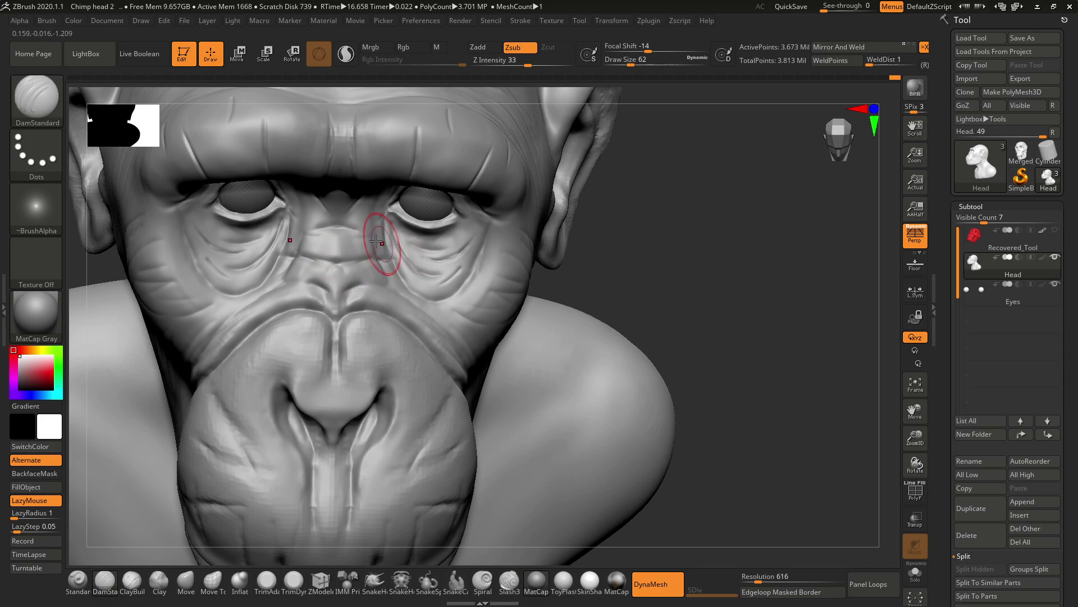
drag(676, 209, 657, 163)
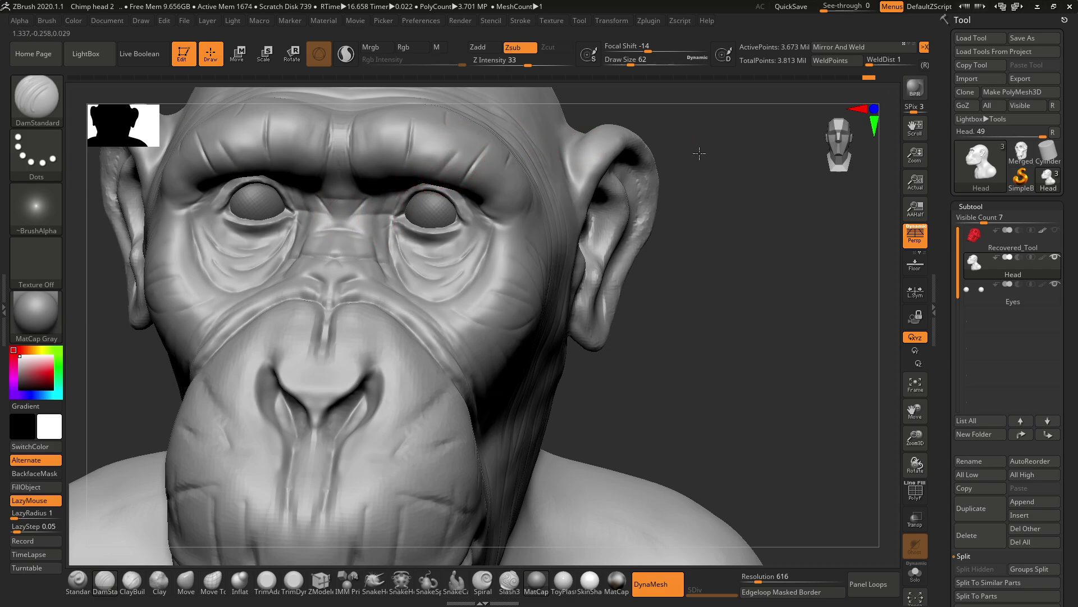
Reduce the DamStandard brush to a draw size of 39 and carve fine creases into the brow ridge above the eyes.
drag(700, 153, 692, 107)
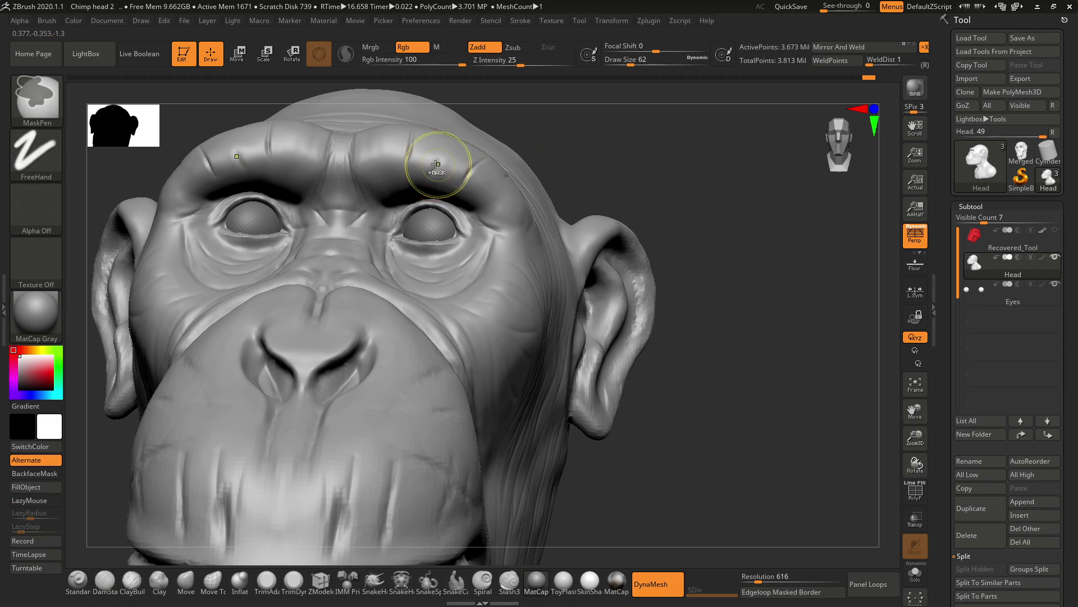
key(space)
drag(428, 158, 380, 161)
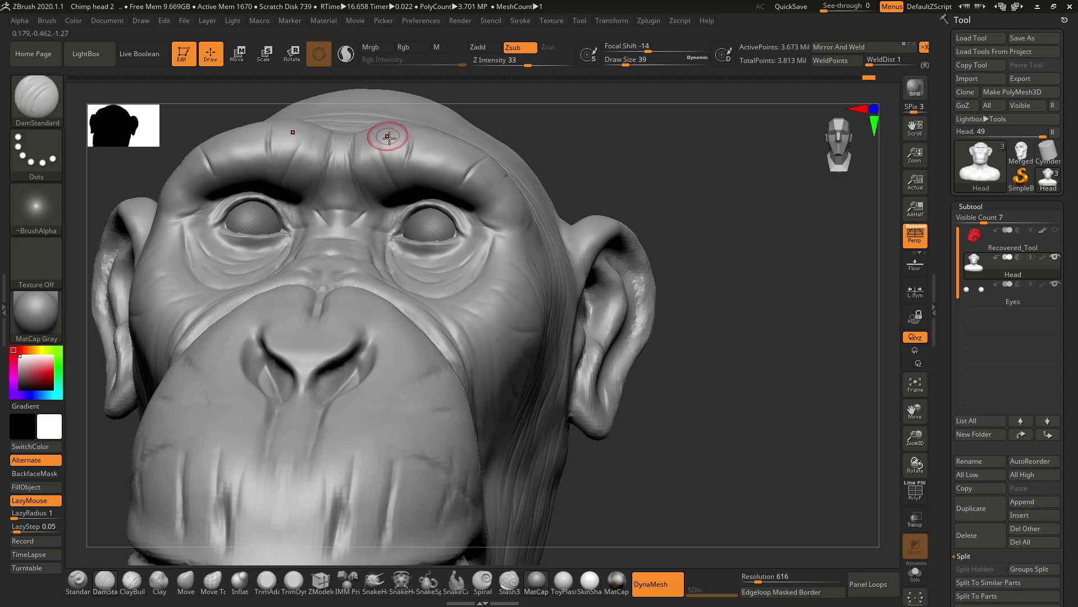
alt+drag(614, 139, 587, 133)
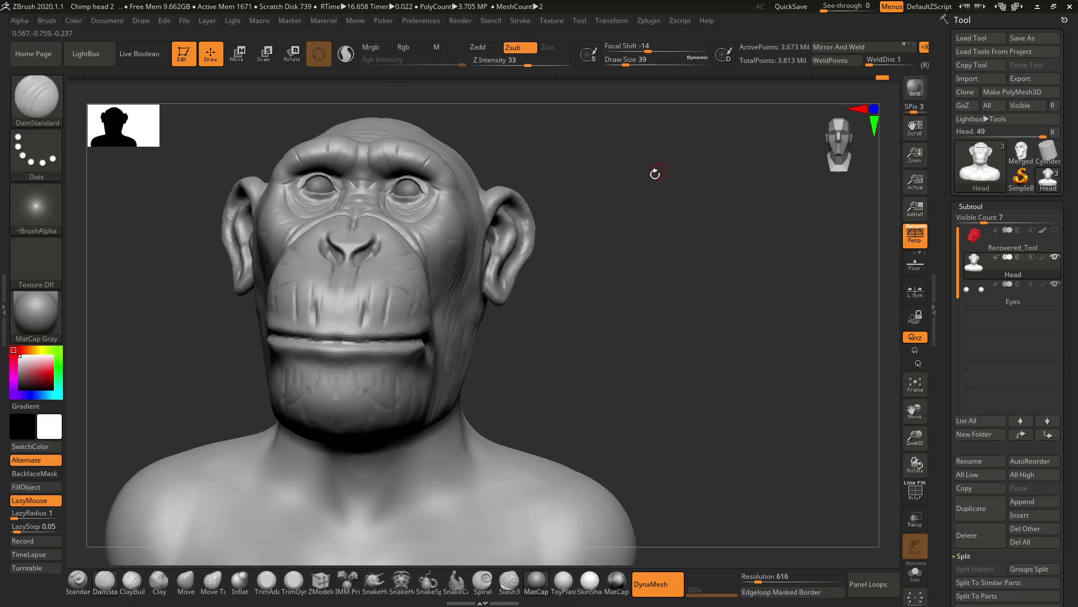
Carve short, fine vertical wrinkles into the chin just below the middle of the lower lip.
drag(655, 174, 438, 392)
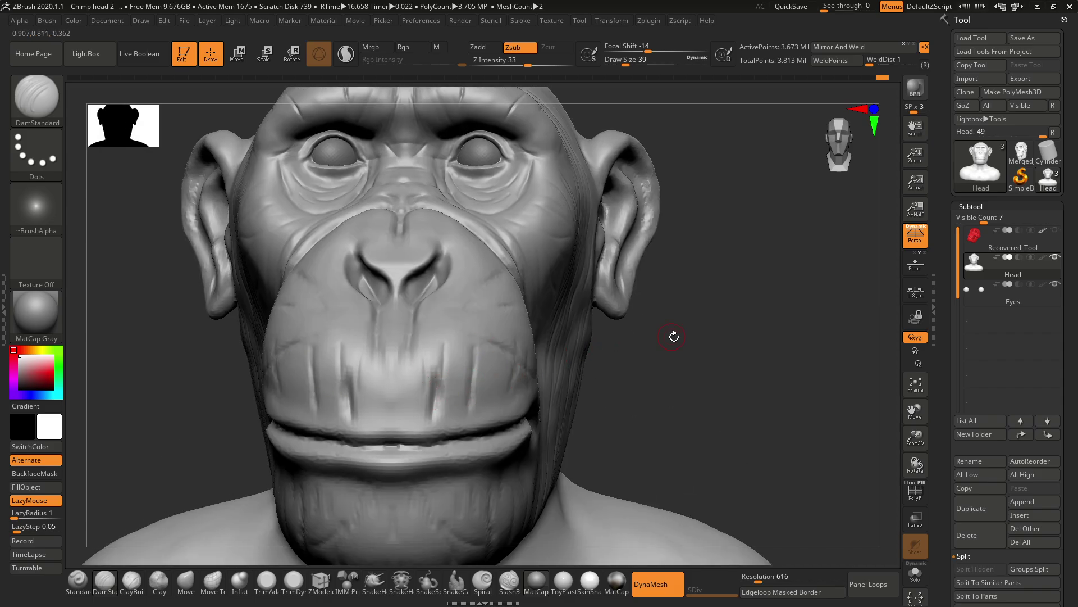
alt+drag(704, 319, 674, 202)
mouse_move(434, 240)
mouse_down()
mouse_move(433, 301)
mouse_move(458, 241)
mouse_move(467, 287)
mouse_up()
drag(589, 288, 511, 308)
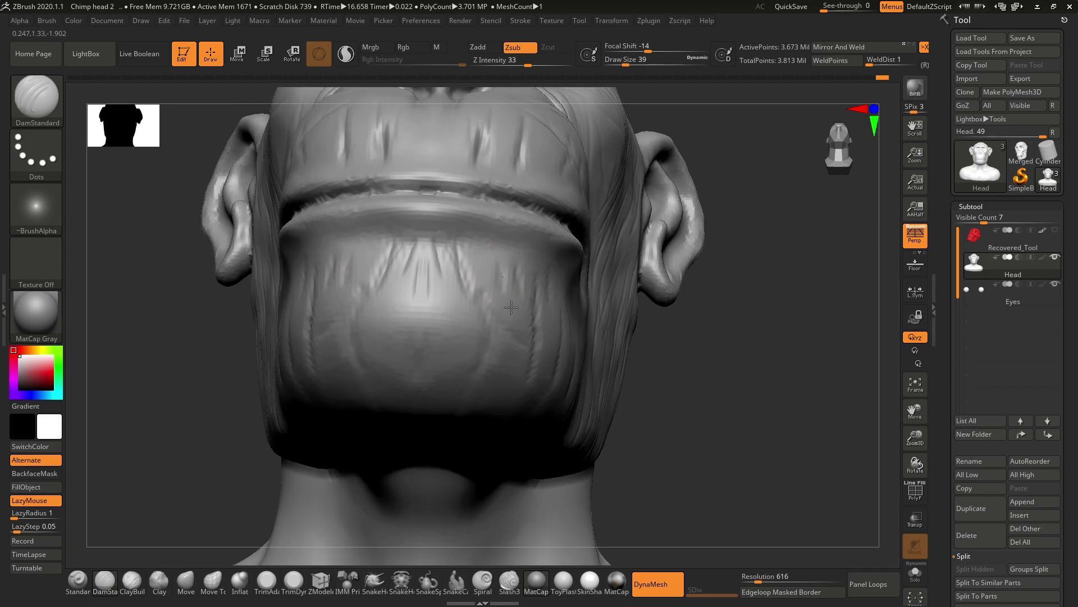
Undo the overly deep chin groove and carve lighter vertical wrinkles down the side of the chin.
drag(497, 350, 482, 261)
drag(722, 317, 696, 293)
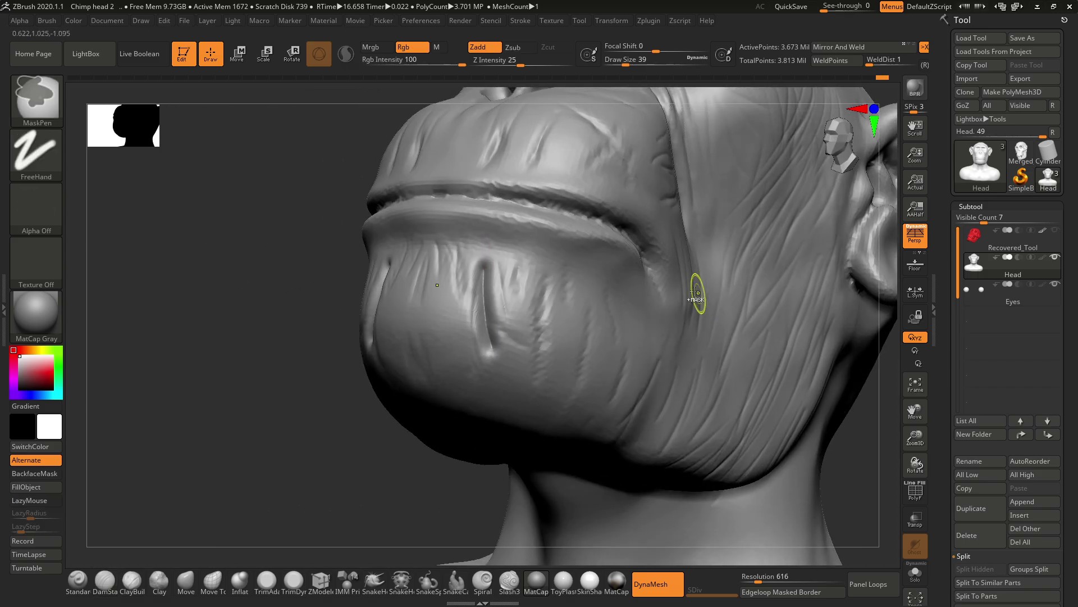
key(ctrl+z)
mouse_move(520, 259)
mouse_down()
mouse_move(516, 333)
mouse_move(491, 355)
mouse_up()
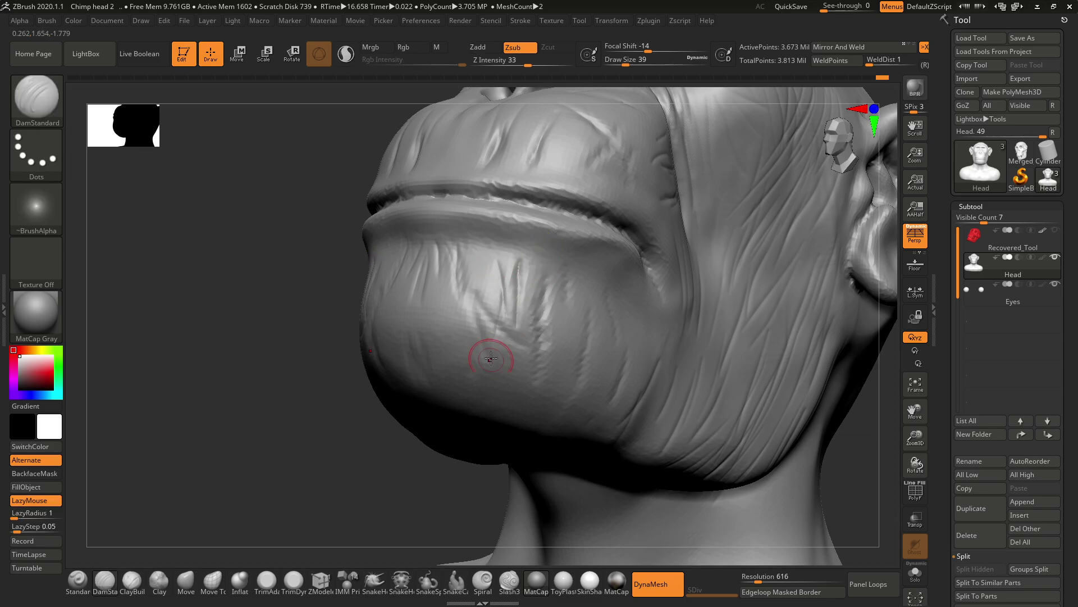
drag(550, 282, 541, 371)
drag(588, 272, 573, 358)
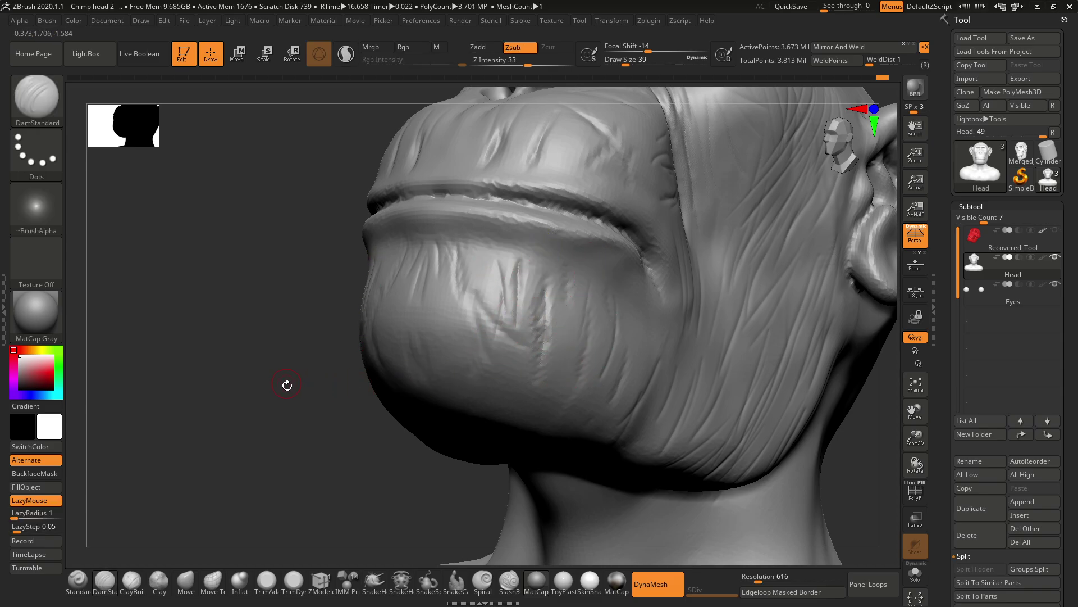
Enlarge the brush to a draw size of 87 and extend the forehead wrinkles outward across the temple.
drag(287, 384, 703, 373)
mouse_move(663, 335)
alt+mouse_down()
mouse_move(713, 311)
mouse_move(730, 329)
mouse_move(821, 225)
mouse_move(756, 308)
mouse_move(765, 309)
mouse_move(739, 273)
mouse_move(739, 318)
mouse_move(753, 315)
mouse_move(794, 264)
mouse_move(756, 275)
mouse_move(741, 265)
mouse_move(766, 279)
mouse_move(726, 231)
mouse_move(743, 227)
mouse_move(749, 245)
mouse_move(724, 264)
alt+mouse_up()
key(space)
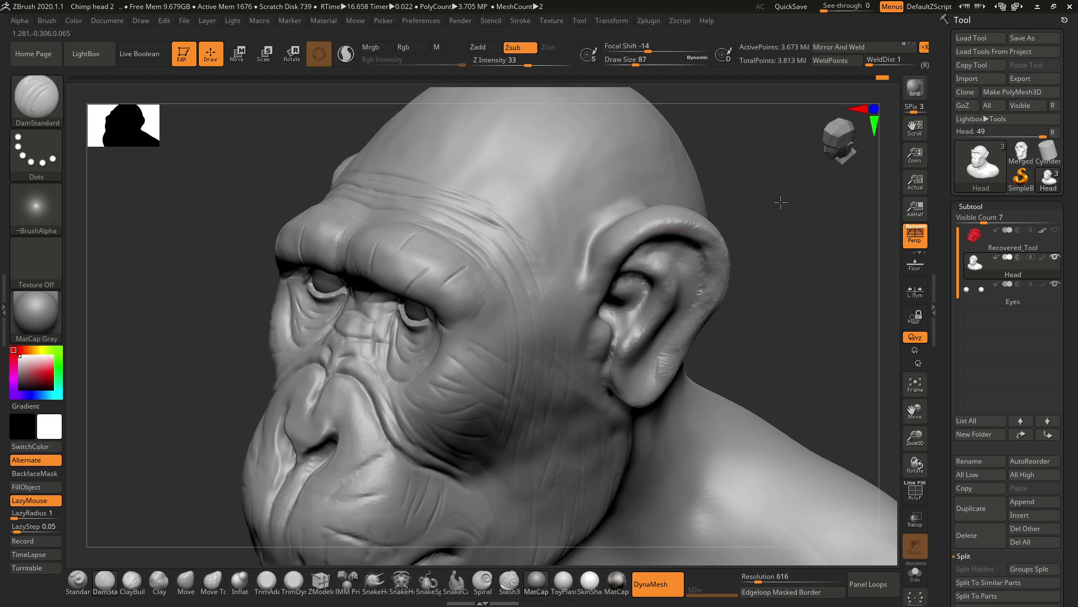
drag(781, 202, 523, 250)
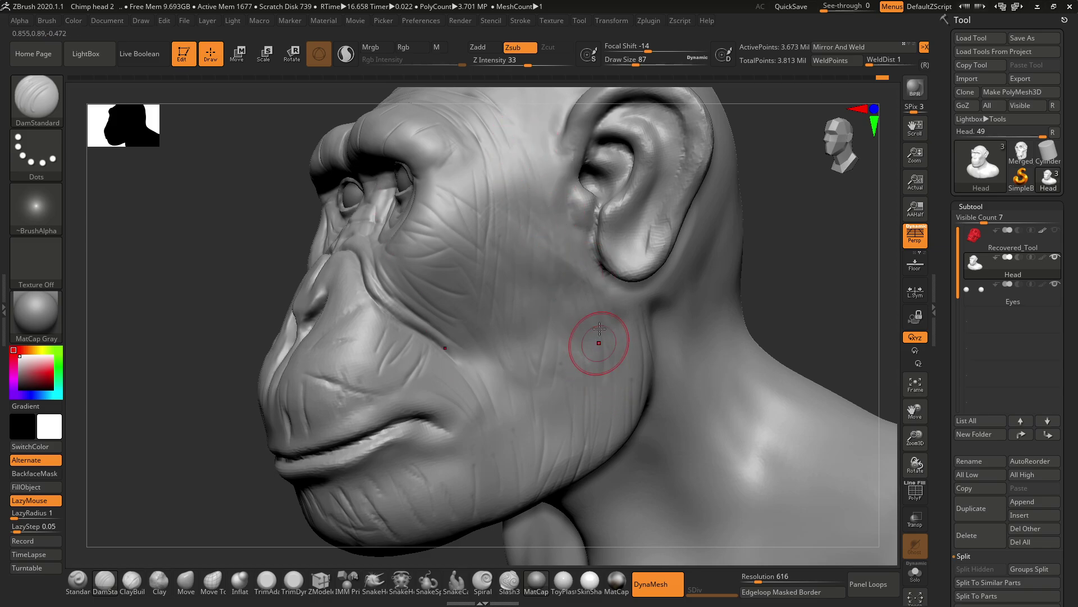
alt+drag(759, 205, 789, 248)
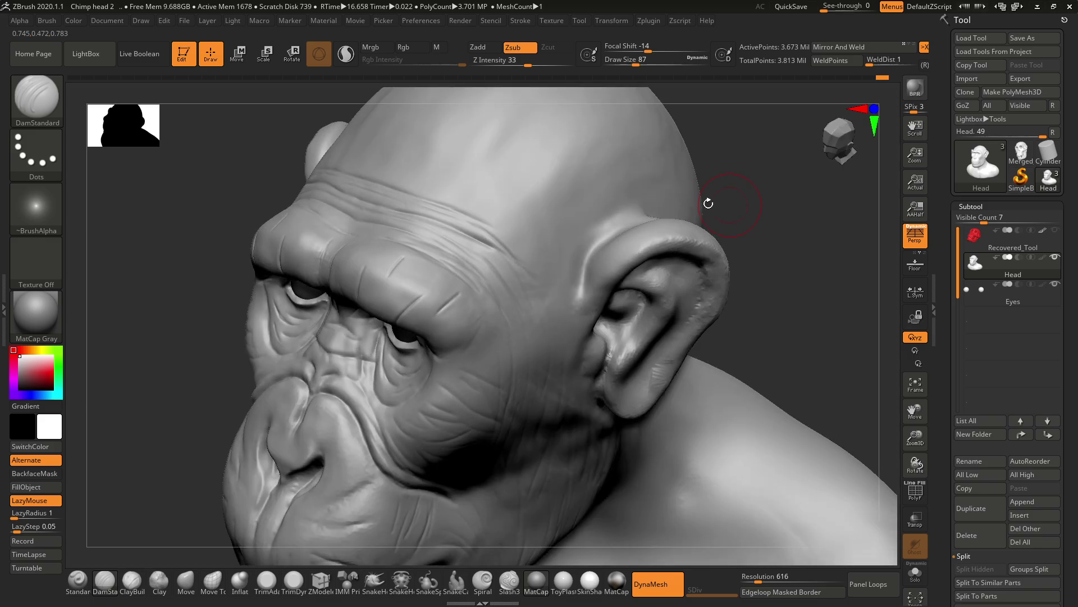
drag(434, 193, 393, 180)
mouse_move(509, 220)
mouse_down()
mouse_move(506, 229)
mouse_move(487, 217)
mouse_up()
mouse_move(533, 287)
mouse_down()
mouse_move(518, 200)
mouse_move(533, 303)
mouse_up()
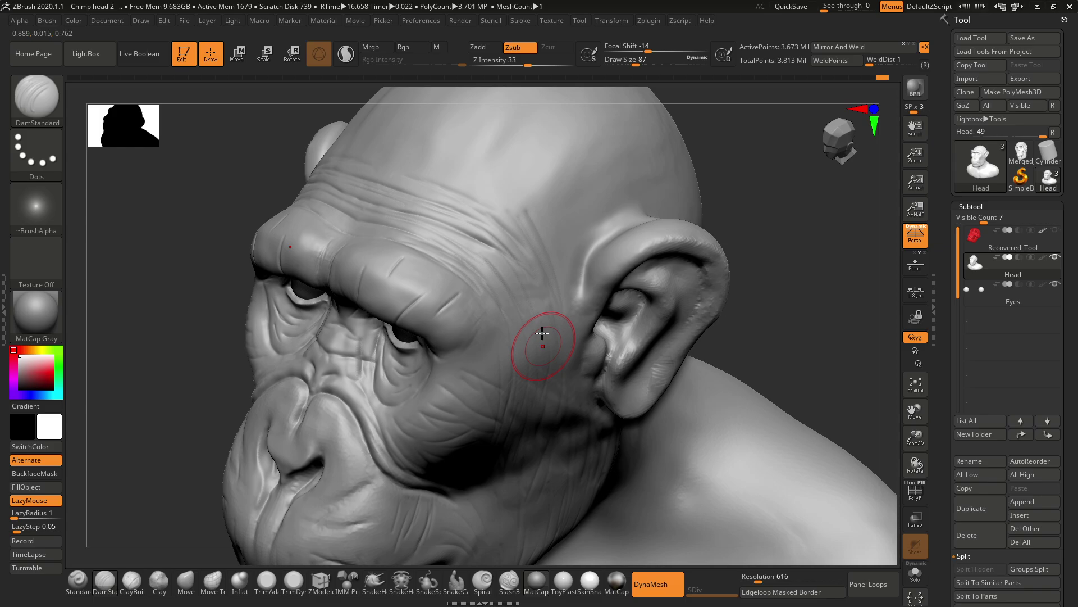
Carve radiating creases between the temple and the ear and around the upper base of the ear.
drag(727, 202, 669, 188)
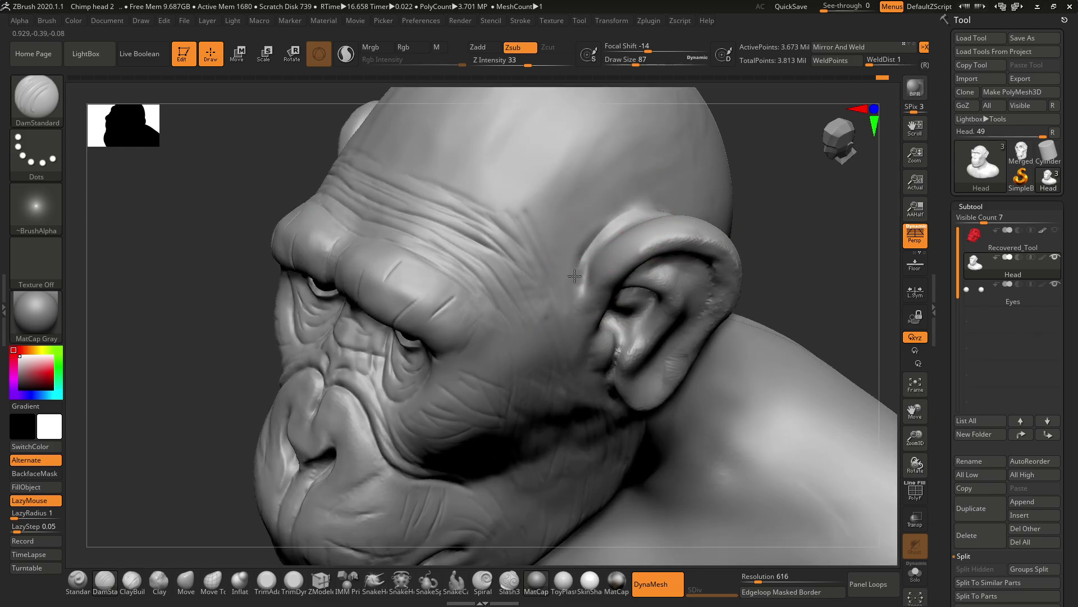
mouse_move(562, 271)
mouse_down()
mouse_move(558, 211)
mouse_move(584, 233)
mouse_up()
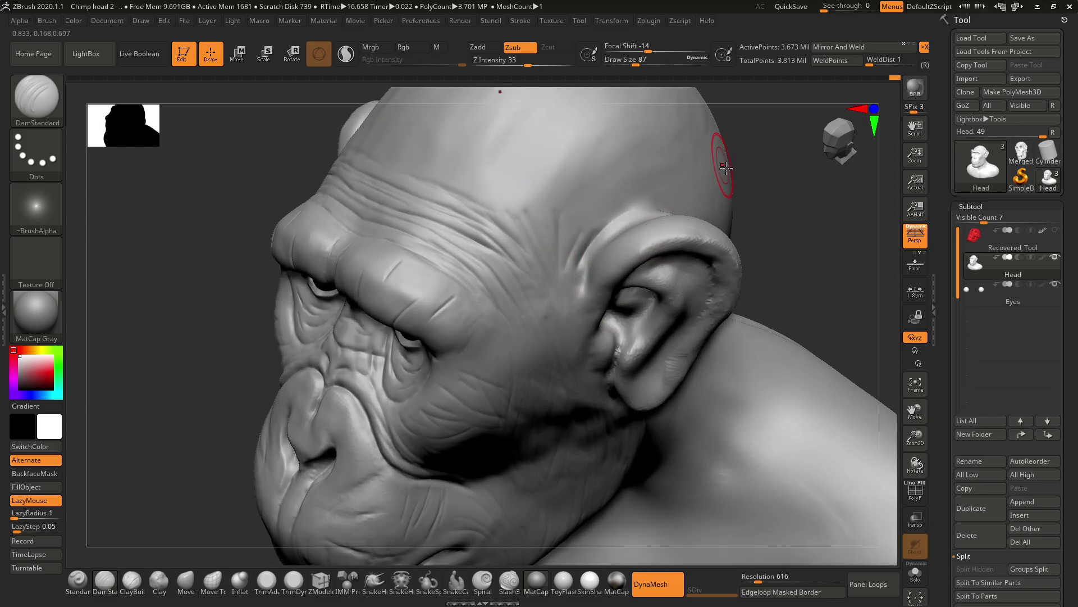
drag(795, 214, 782, 241)
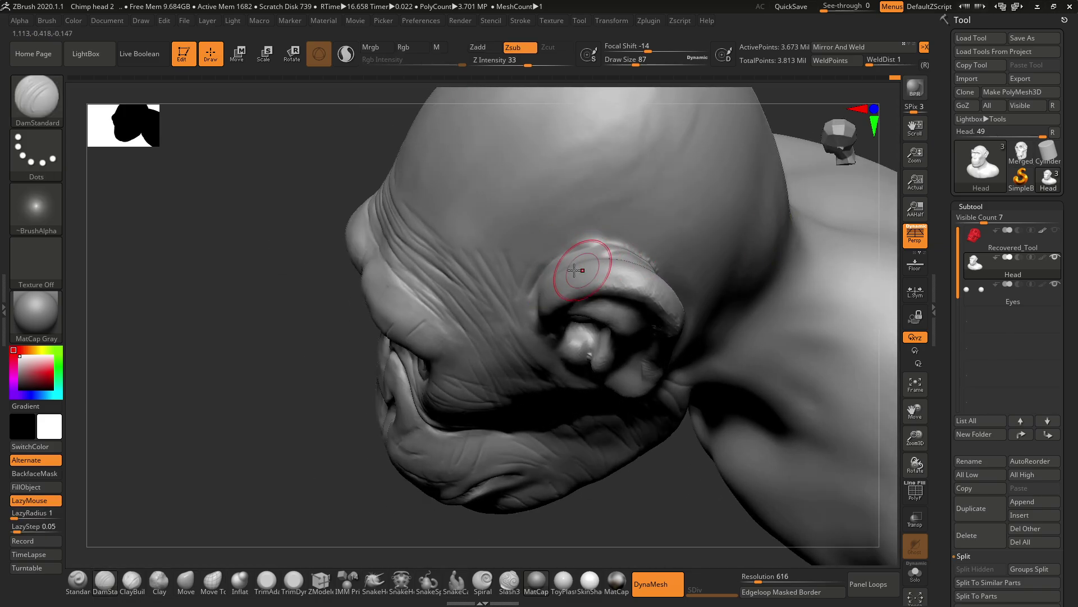
drag(647, 479, 624, 553)
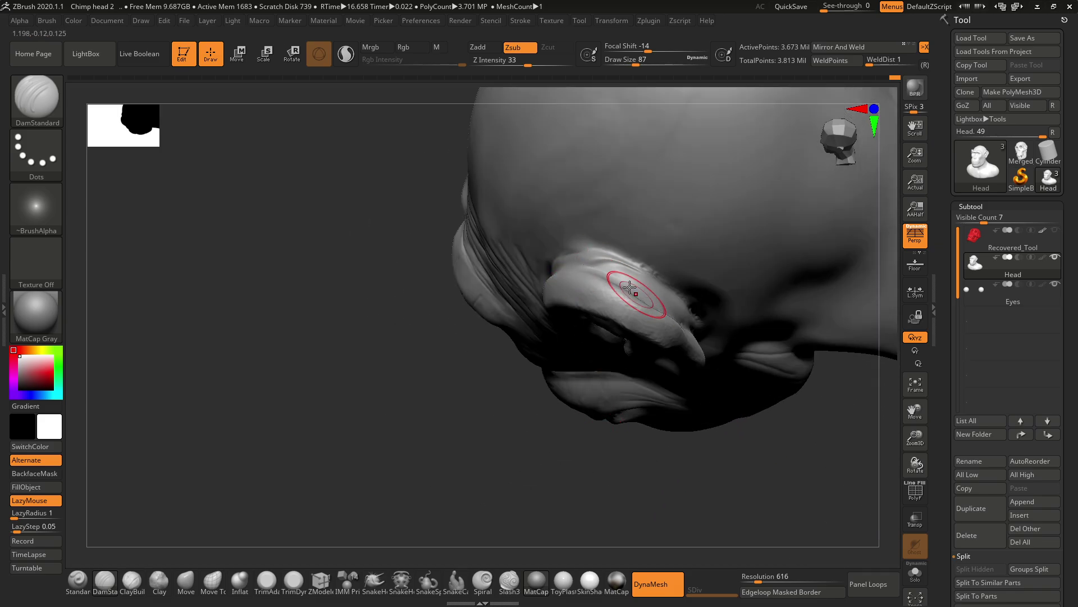
mouse_move(444, 422)
mouse_down()
mouse_move(489, 308)
mouse_move(614, 253)
mouse_up()
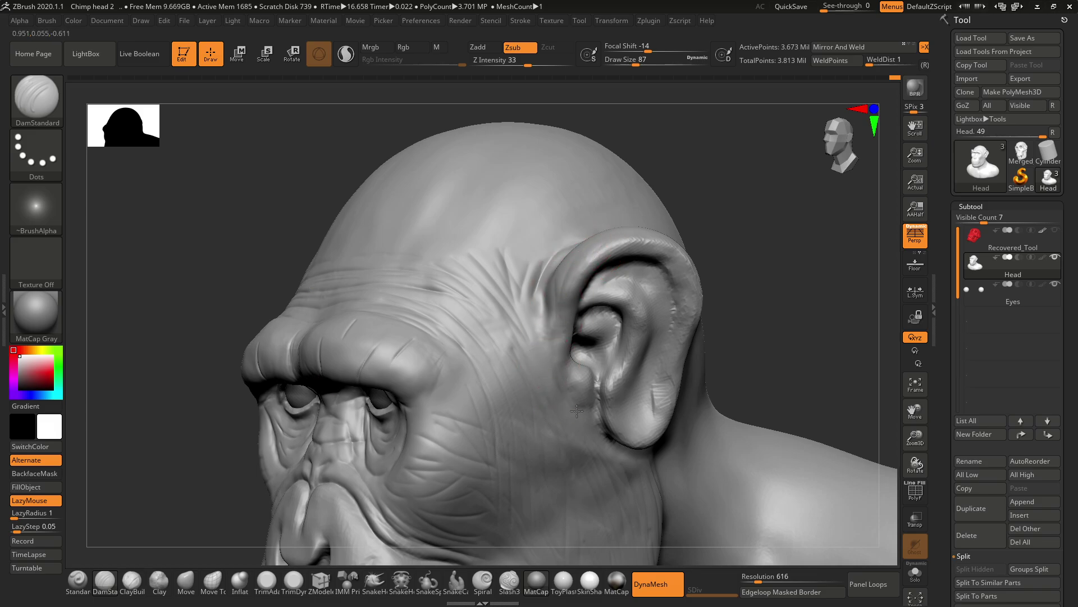
Add wrinkles down the side of the face in front of the earlobe and reduce the draw size to 65.
mouse_move(768, 246)
mouse_down()
mouse_move(756, 192)
mouse_move(481, 250)
mouse_up()
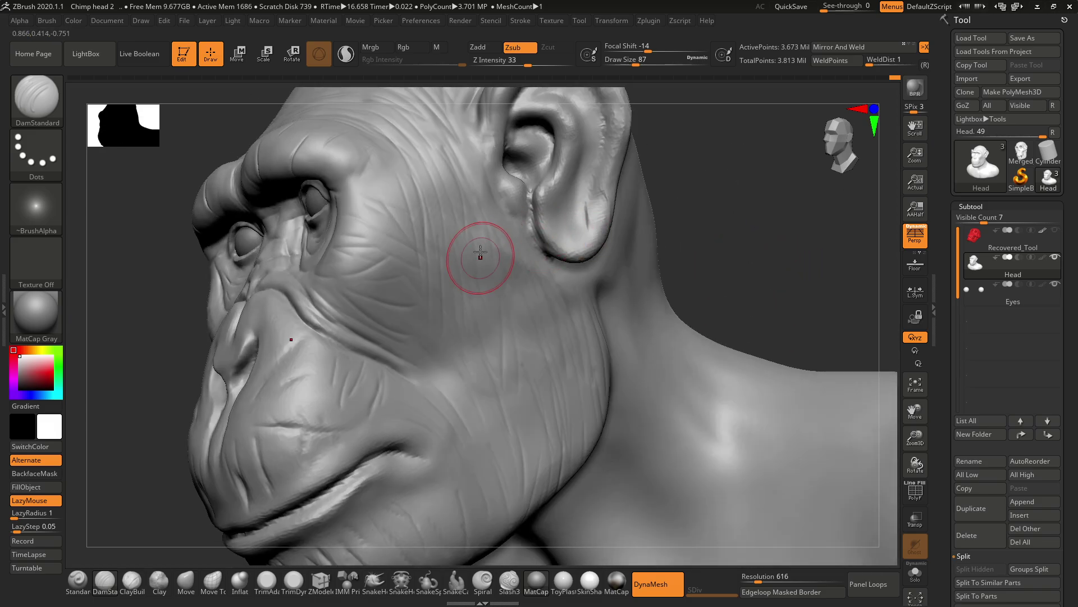
drag(724, 186, 567, 236)
key(space)
drag(552, 301, 545, 299)
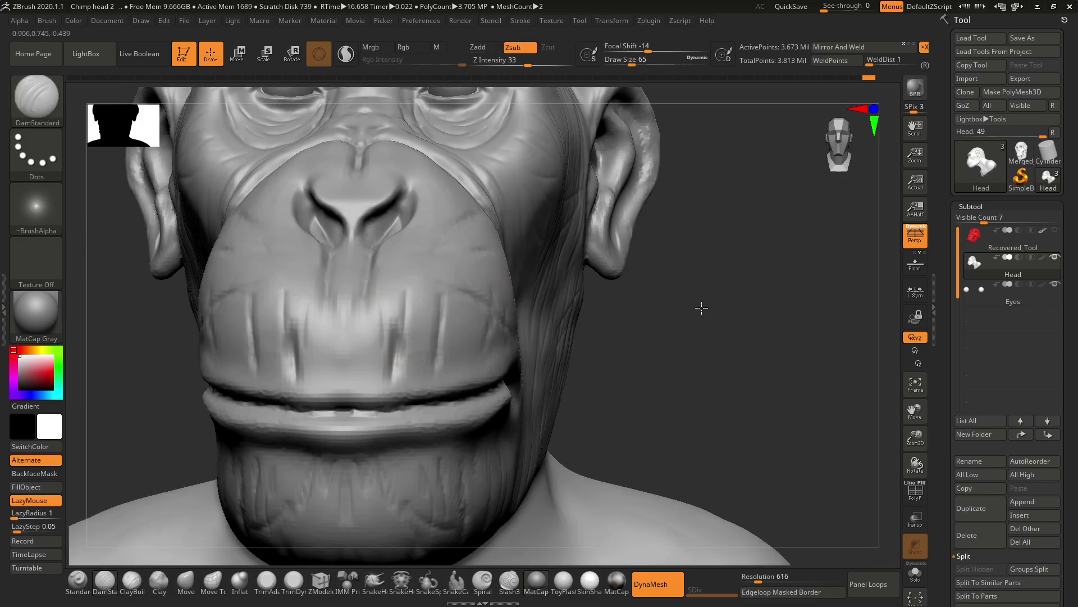
Review the bust from the front and compare it with the chimp reference images in ACDSee Quick View.
alt+drag(669, 225, 686, 247)
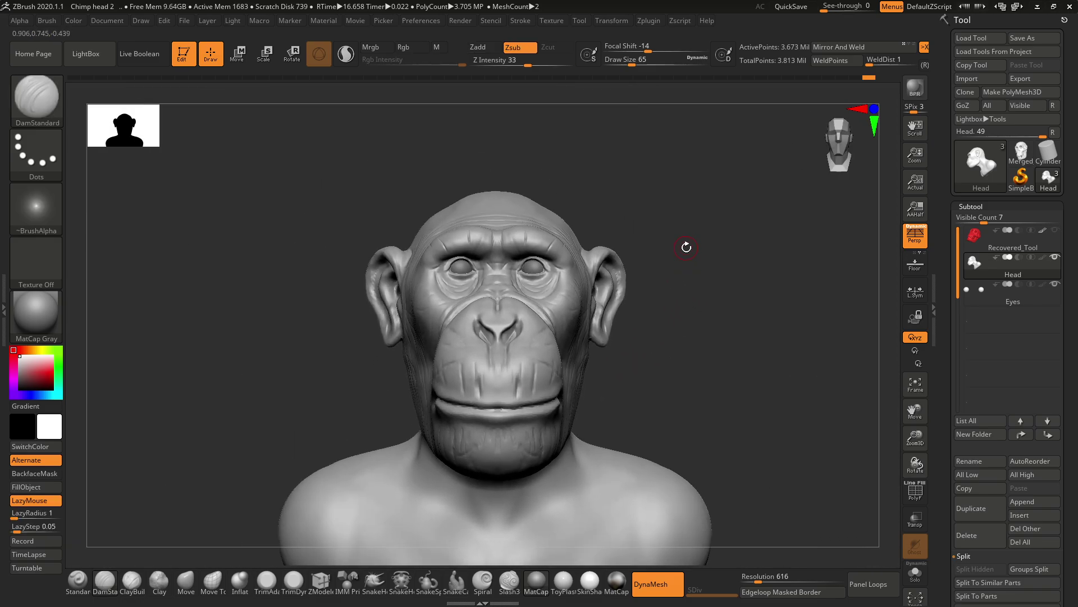
alt+drag(714, 317, 730, 268)
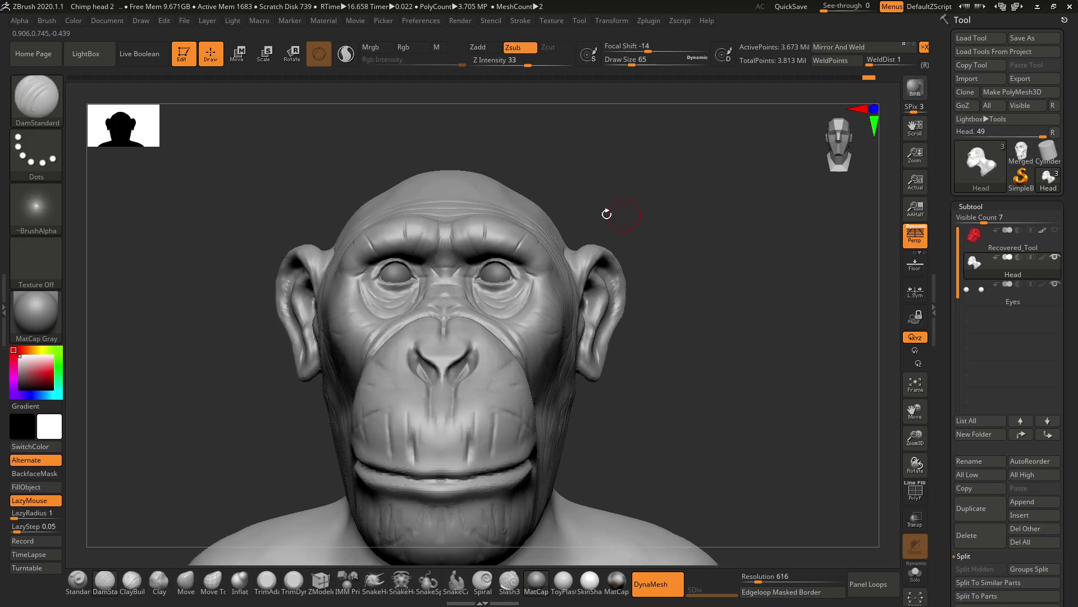
key(alt+Tab)
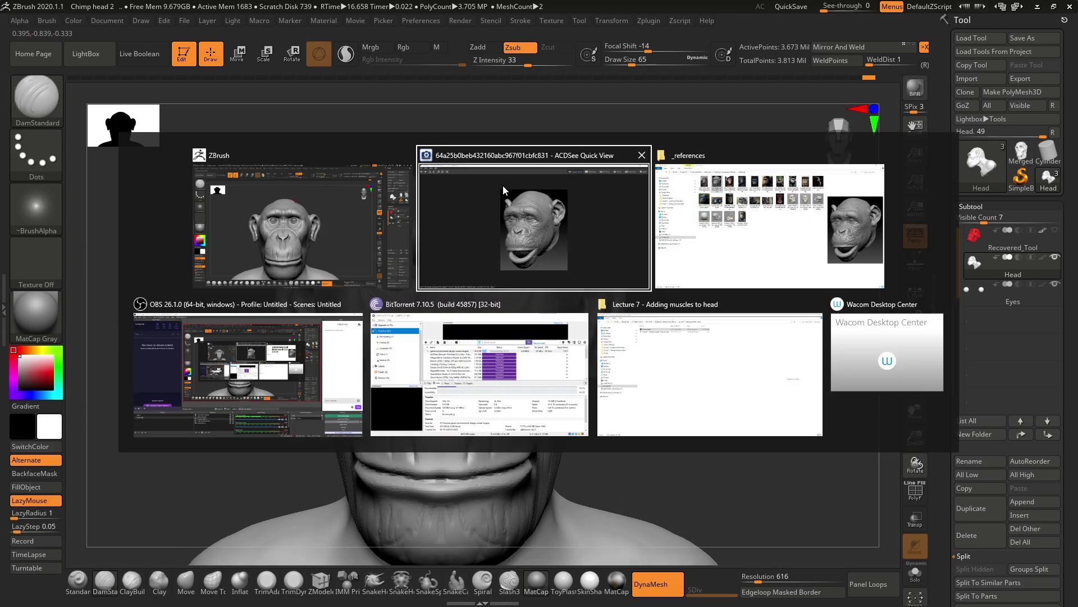
key(Right)
key(Right)
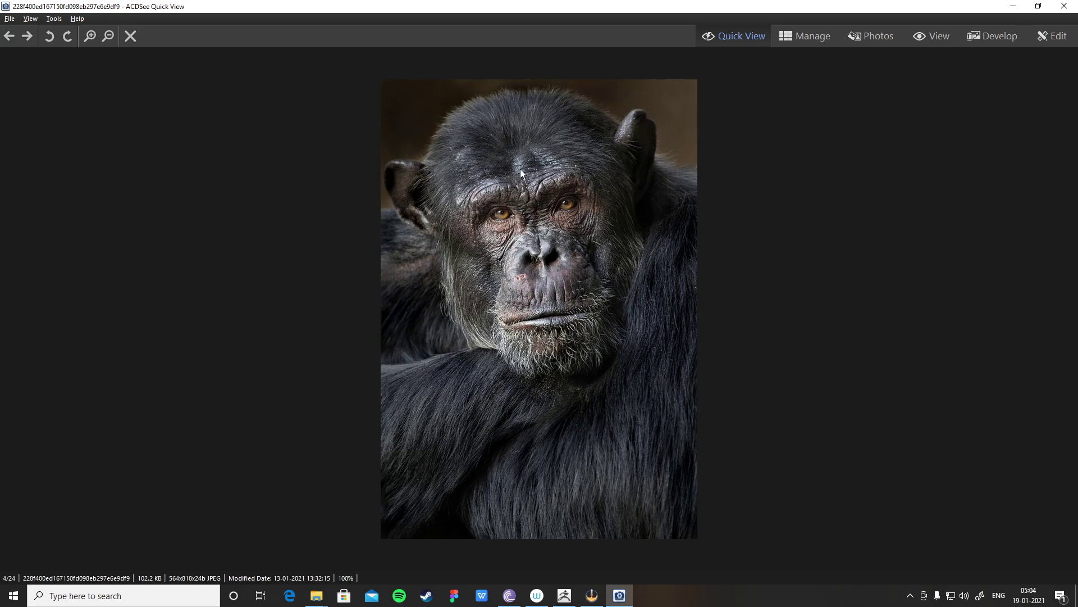
key(alt+Tab)
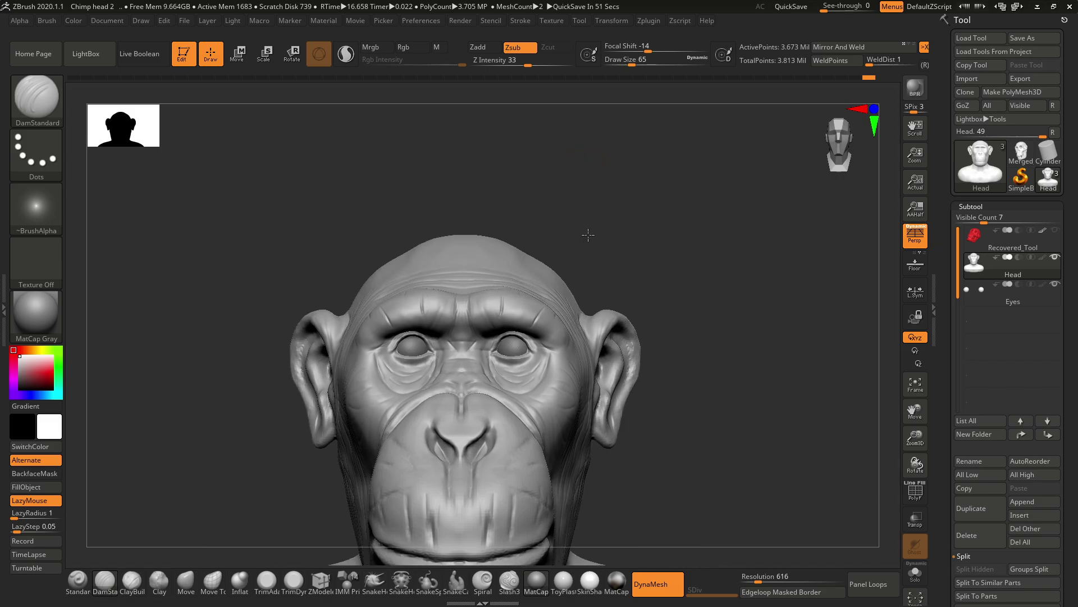
Adjust the shape of the top of the skull using the Move brush at a draw size of 228.
drag(589, 235, 564, 264)
key(space)
mouse_move(571, 202)
mouse_down()
mouse_move(583, 202)
mouse_move(542, 191)
mouse_move(520, 239)
mouse_up()
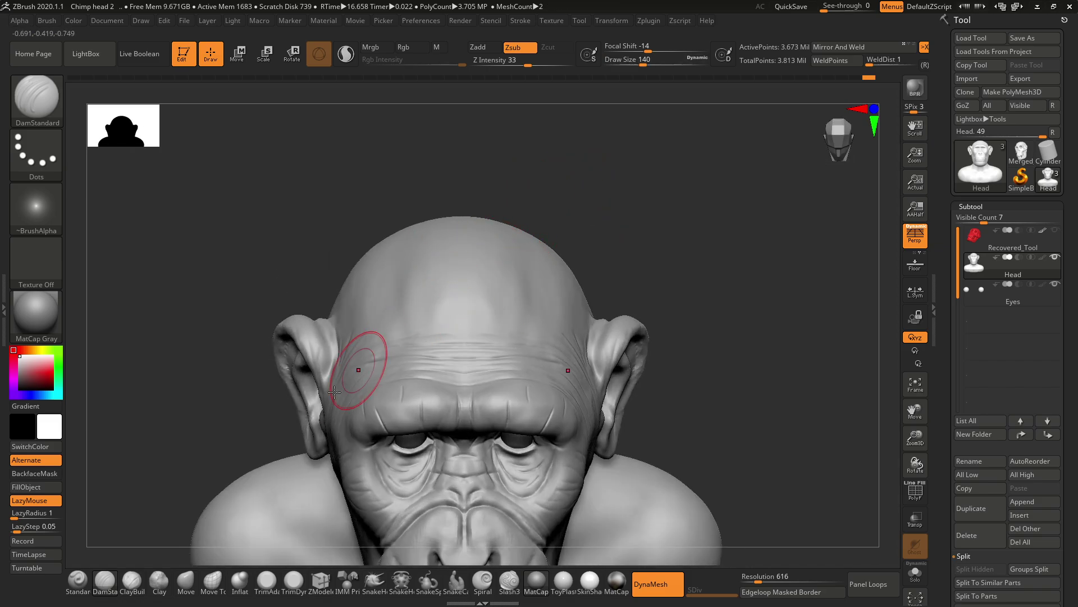
click(188, 581)
key(space)
drag(541, 174, 490, 242)
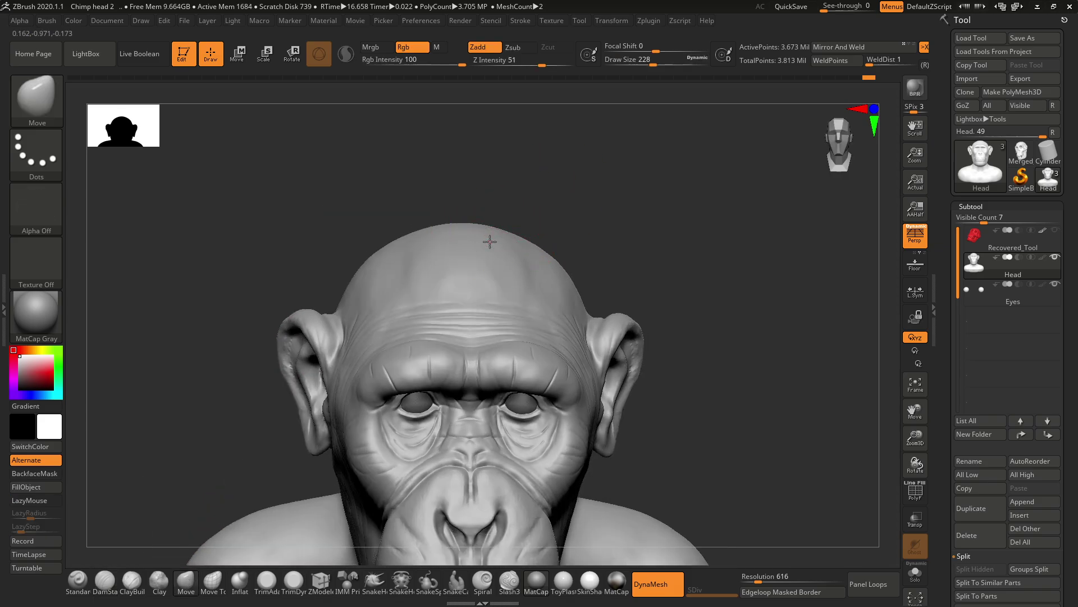
drag(548, 193, 543, 159)
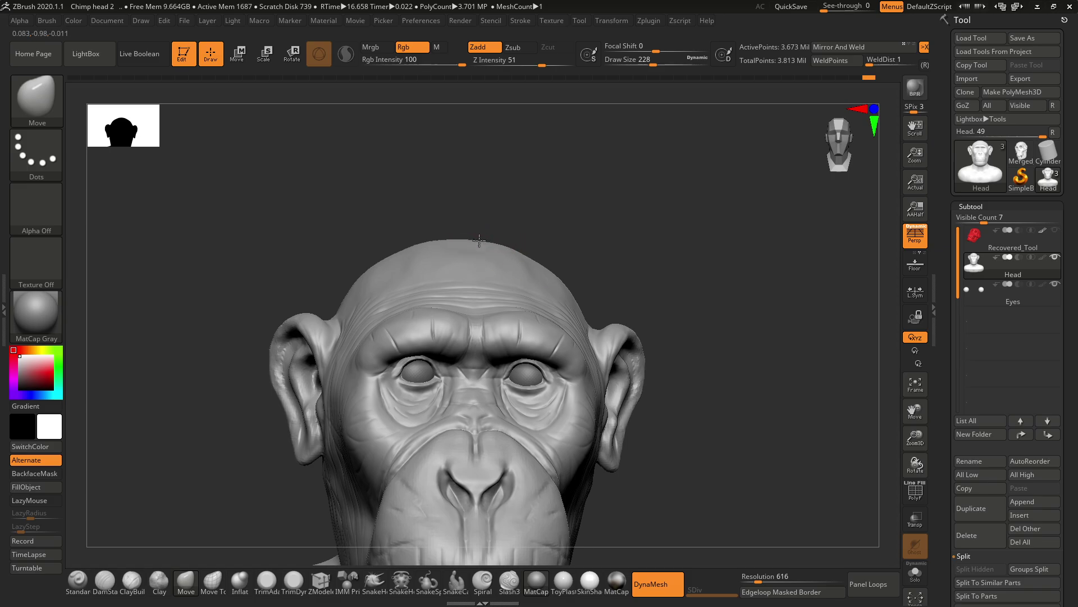
mouse_move(552, 207)
mouse_down()
mouse_move(534, 212)
mouse_move(510, 252)
mouse_move(500, 231)
mouse_move(555, 231)
mouse_move(489, 240)
mouse_move(628, 228)
mouse_move(562, 231)
mouse_move(568, 191)
mouse_move(582, 190)
mouse_move(674, 210)
mouse_move(689, 272)
mouse_move(682, 244)
mouse_move(685, 255)
mouse_move(692, 245)
mouse_up()
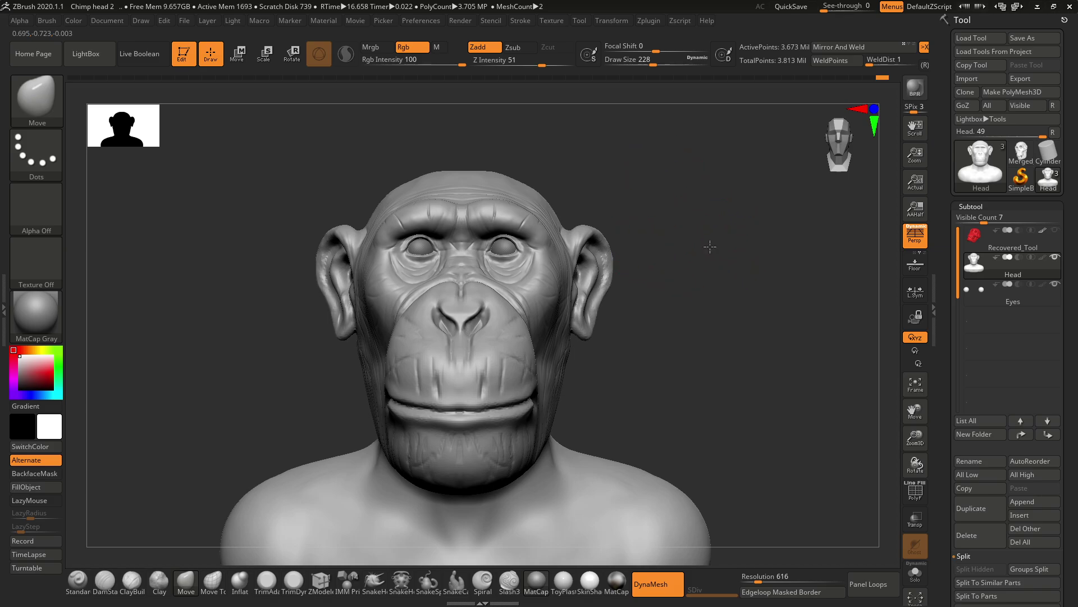
Examine the overall proportions and wrinkle detail of the whole bust from the front and slightly above.
mouse_move(710, 246)
mouse_down()
mouse_move(701, 243)
mouse_move(713, 249)
mouse_up()
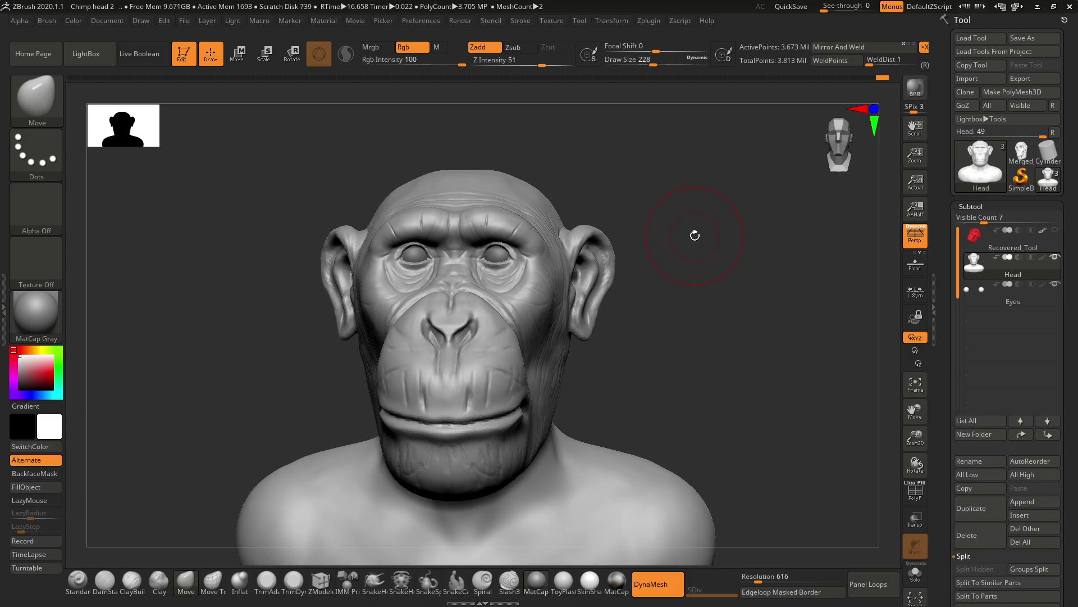
drag(717, 260, 721, 263)
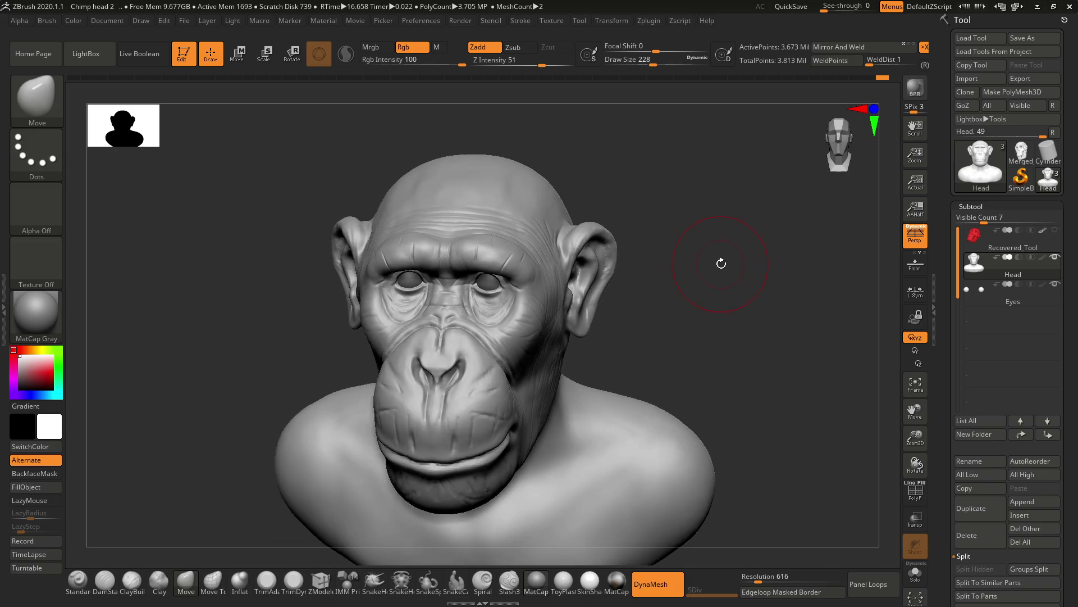
alt+drag(723, 302, 742, 219)
drag(743, 270, 730, 296)
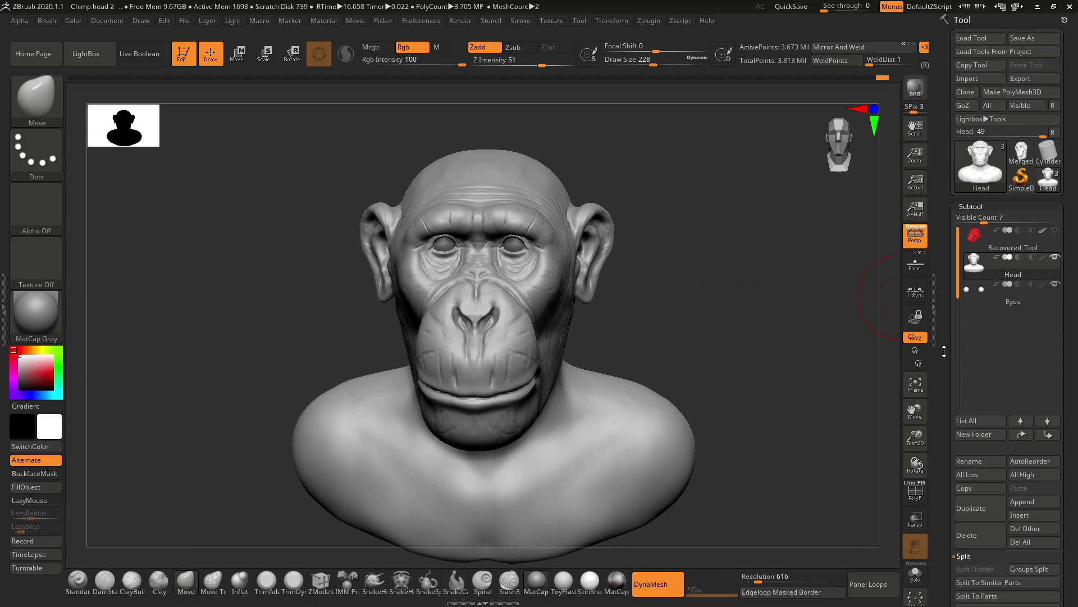
drag(939, 365, 947, 248)
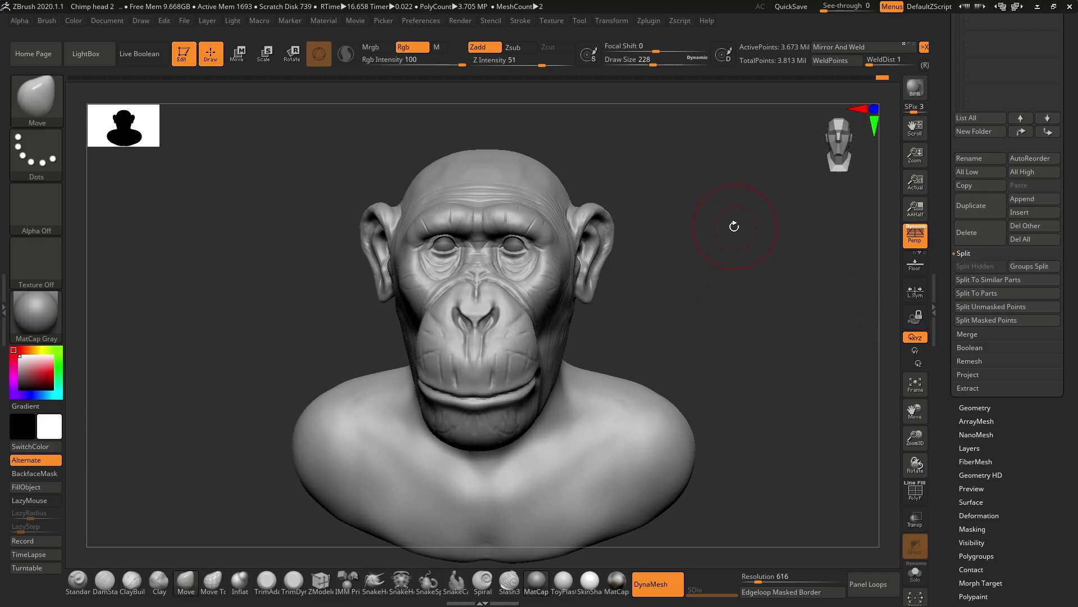
drag(734, 226, 740, 254)
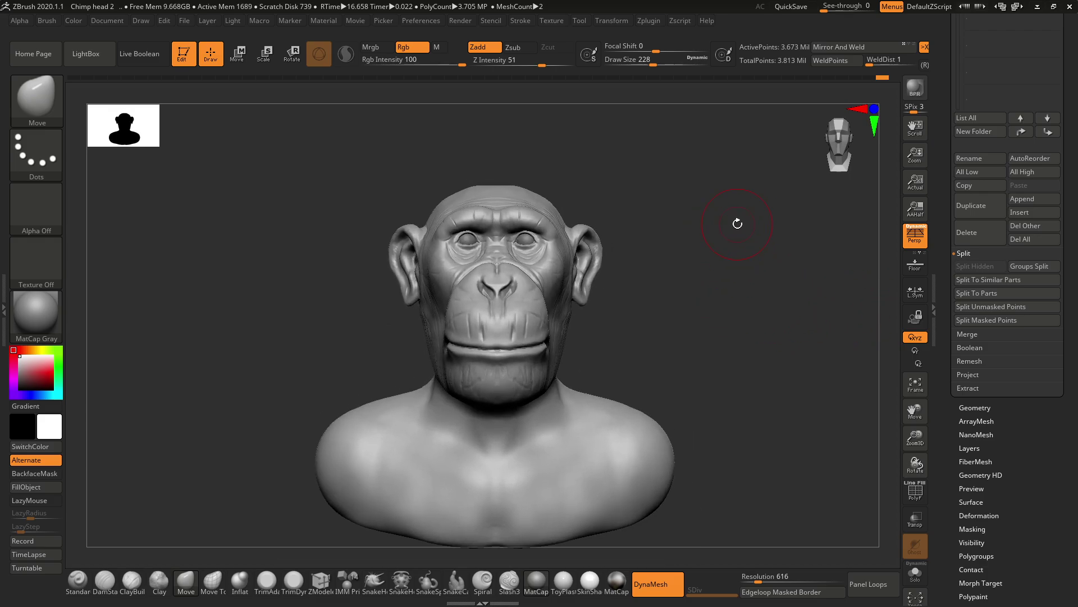